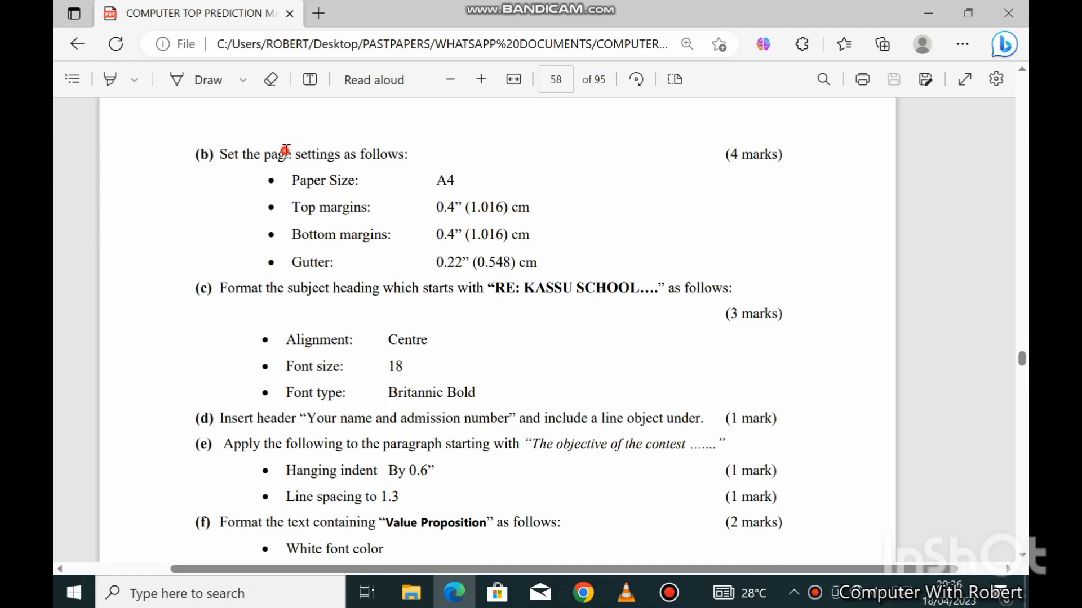
Read the page settings requirements in part (b) of the exam paper
left_click_drag(286, 150, 409, 175)
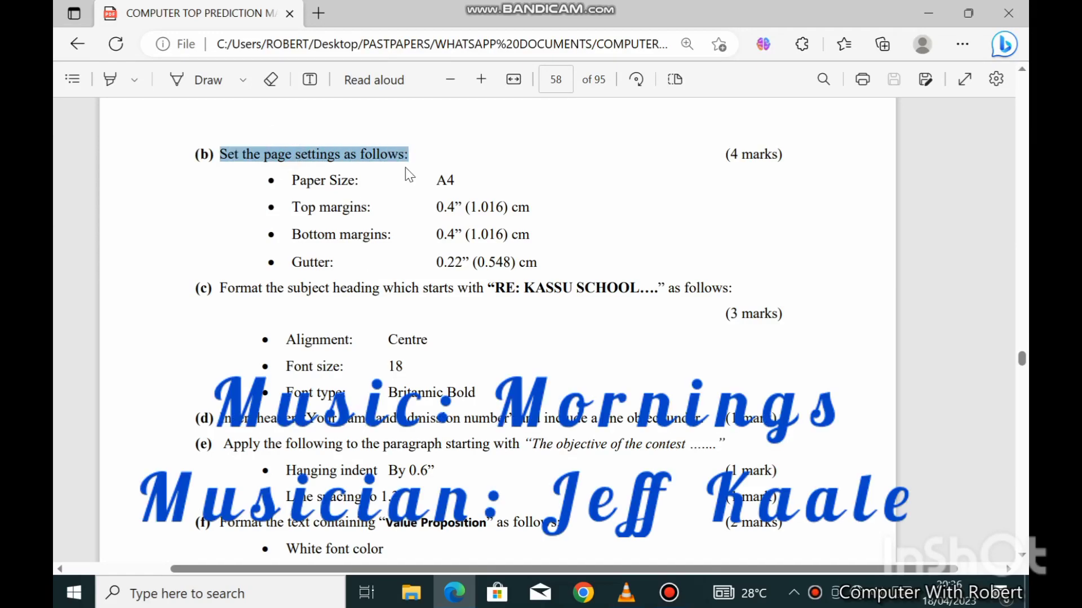
scroll(402, 203, "up", 5)
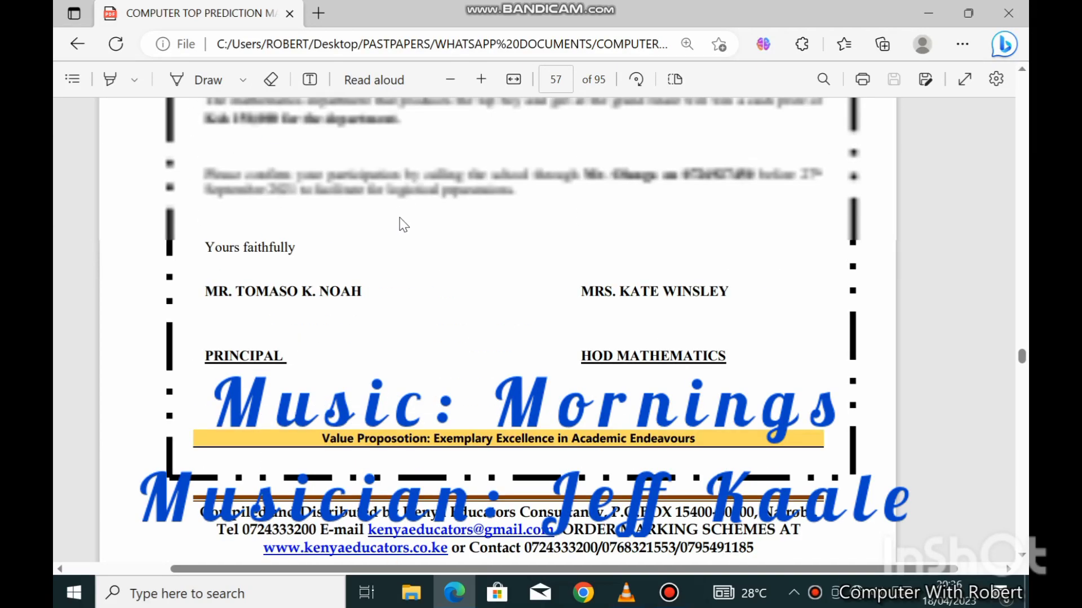
scroll(400, 220, "up", 5)
scroll(400, 220, "up", 5)
scroll(400, 217, "up", 5)
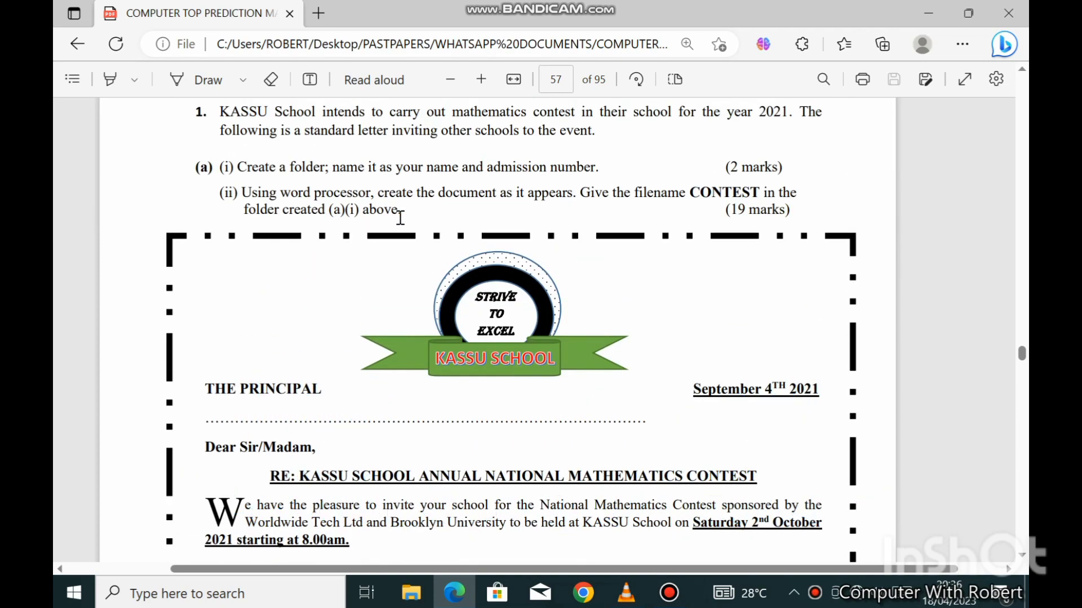
scroll(400, 217, "up", 1)
scroll(400, 218, "down", 10)
scroll(400, 217, "down", 3)
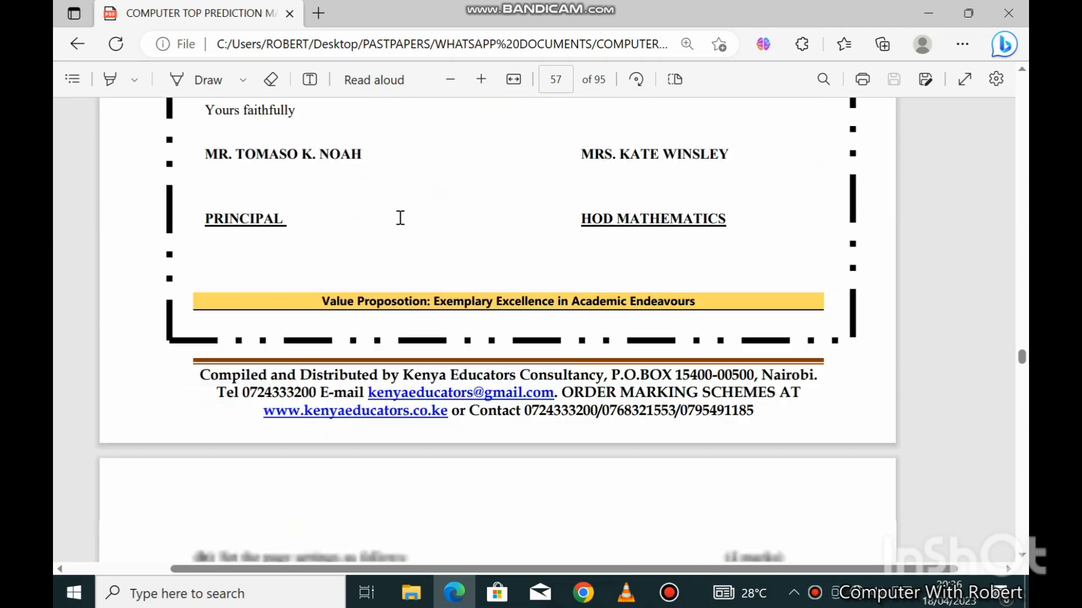
scroll(400, 218, "down", 8)
scroll(397, 218, "up", 2)
scroll(395, 219, "up", 1)
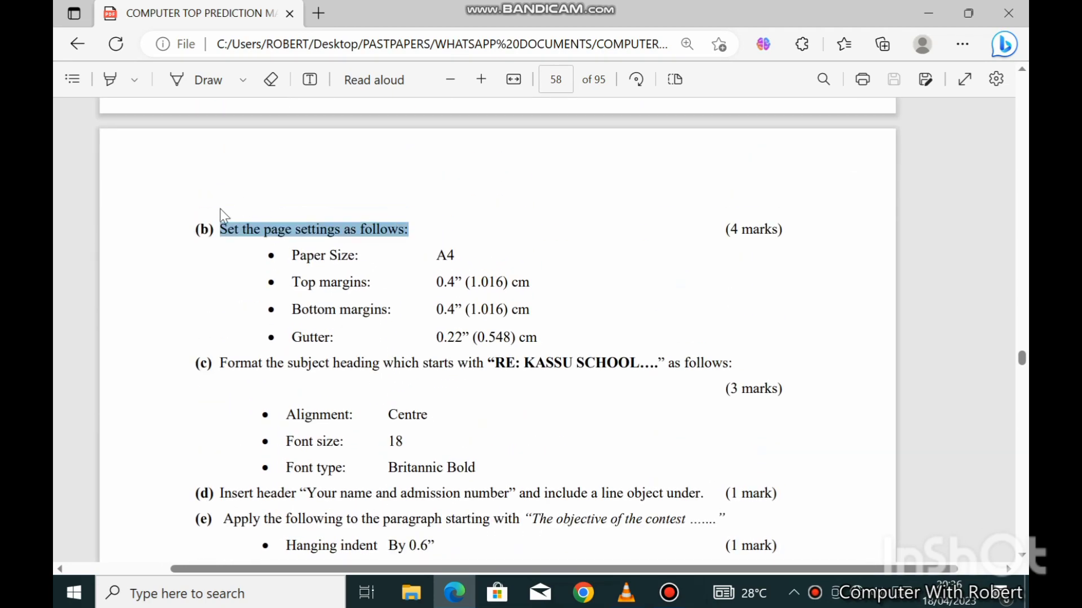
Note the Paper Size: A4 requirement, then bring the KASSU SCHOOL letter in Word forward
left_click_drag(290, 258, 468, 255)
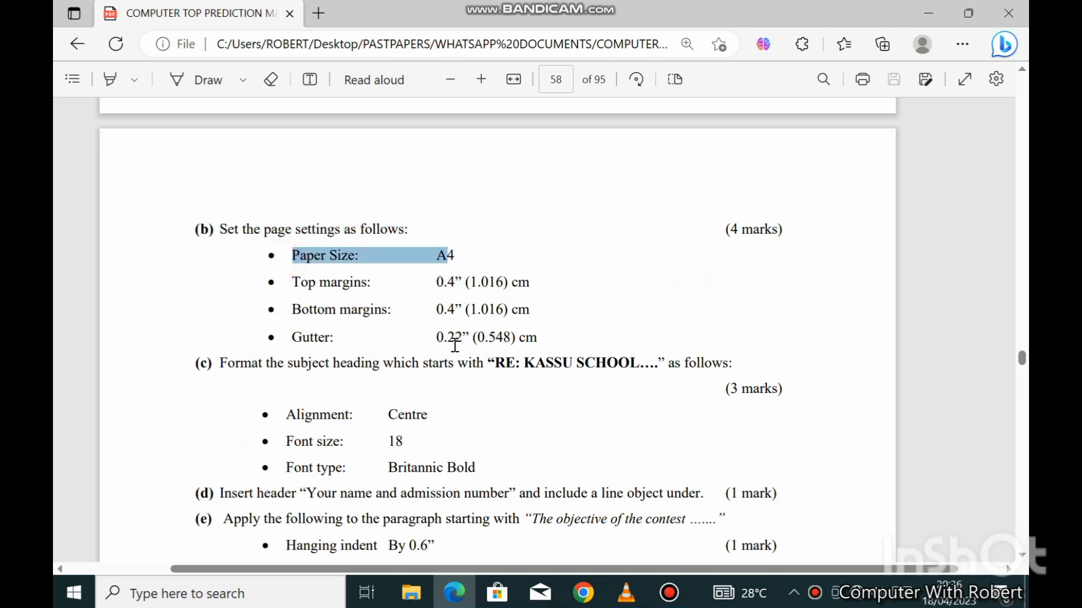
left_click(454, 593)
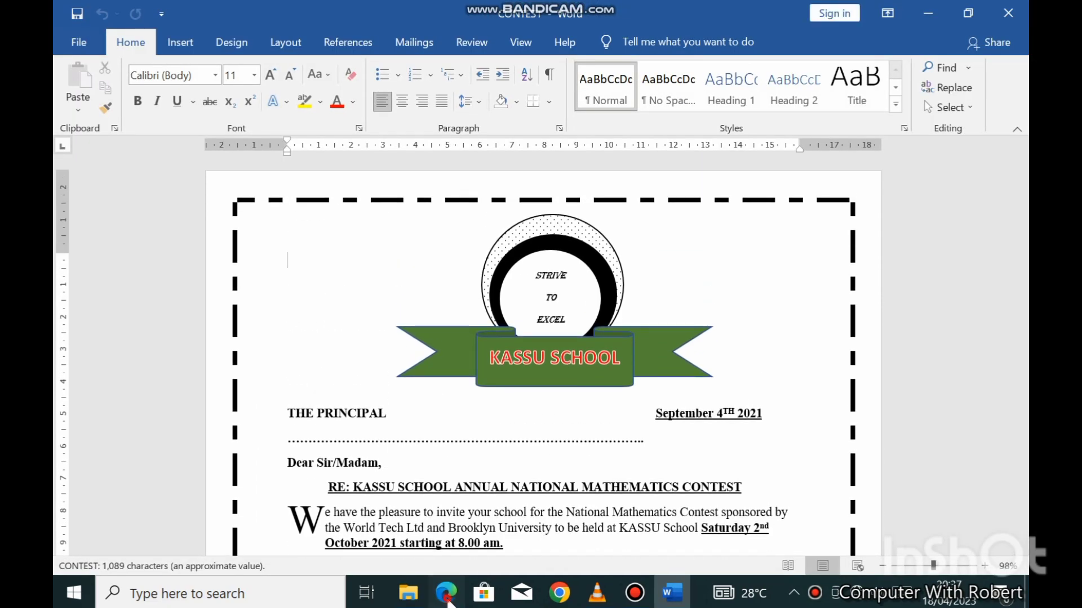
left_click(447, 601)
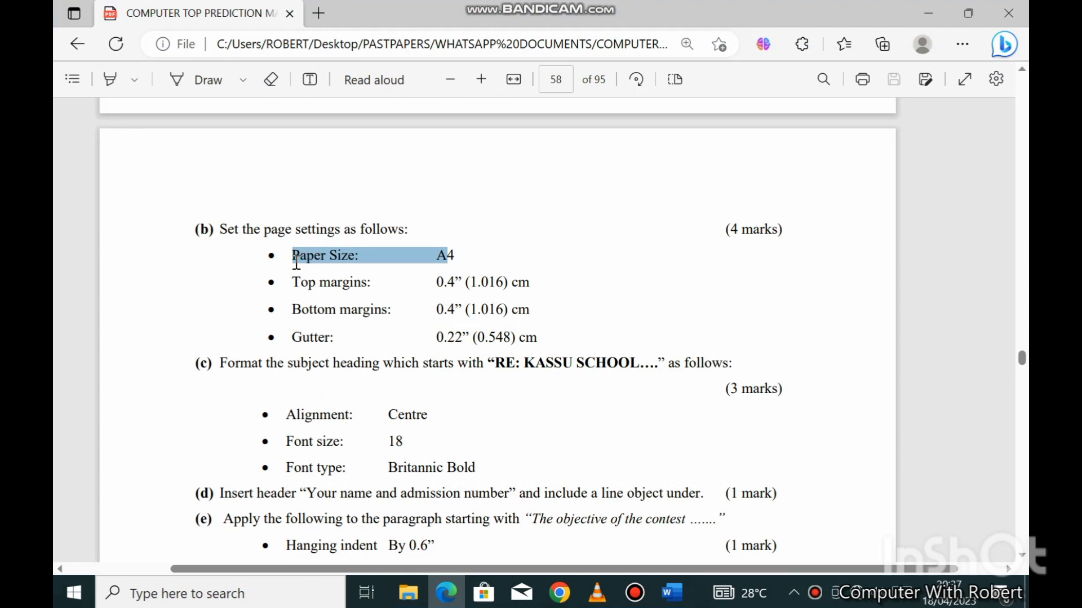
left_click_drag(292, 257, 458, 254)
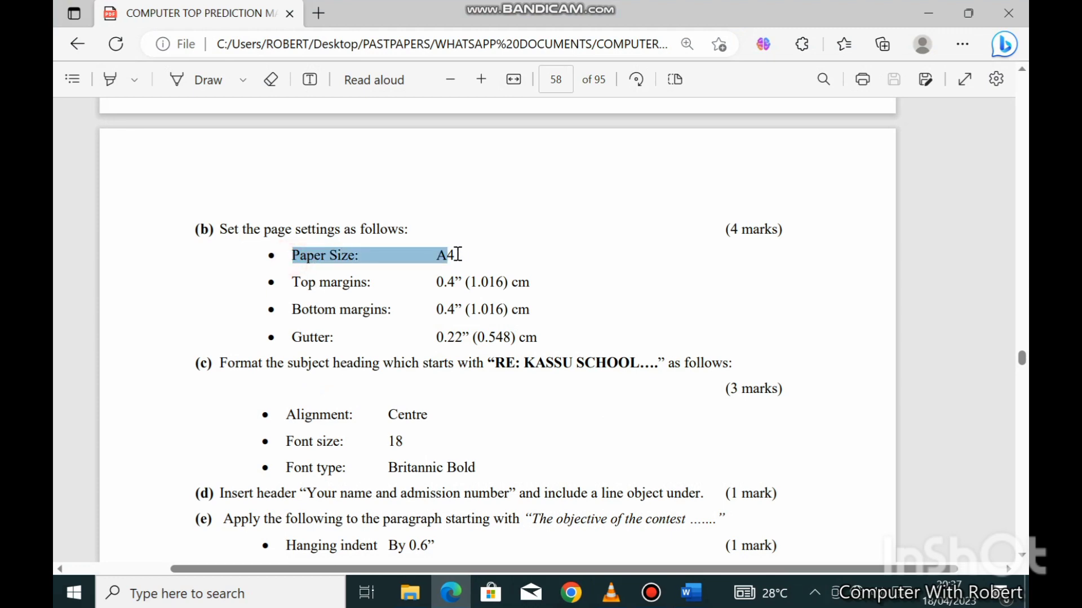
left_click(451, 593)
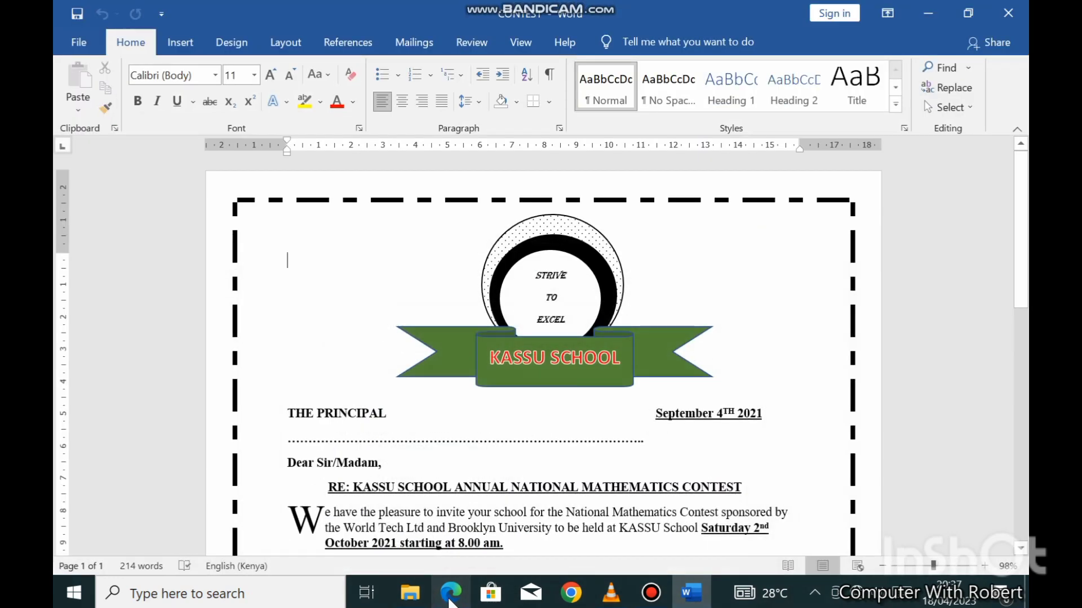
Set the letter's paper size to A4 from the Layout tab
left_click(295, 50)
left_click(174, 102)
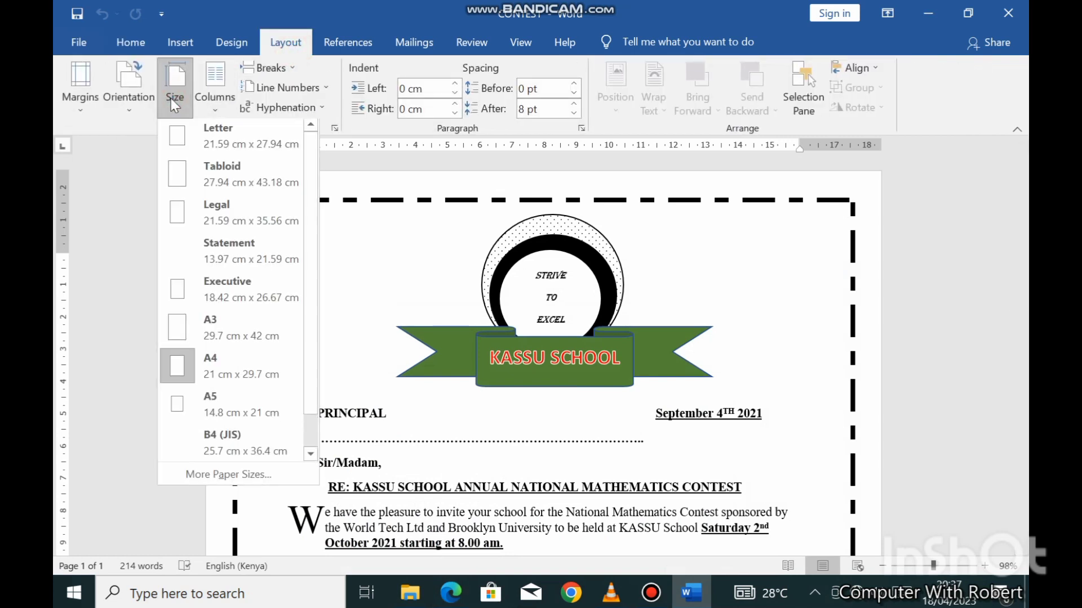
left_click(231, 370)
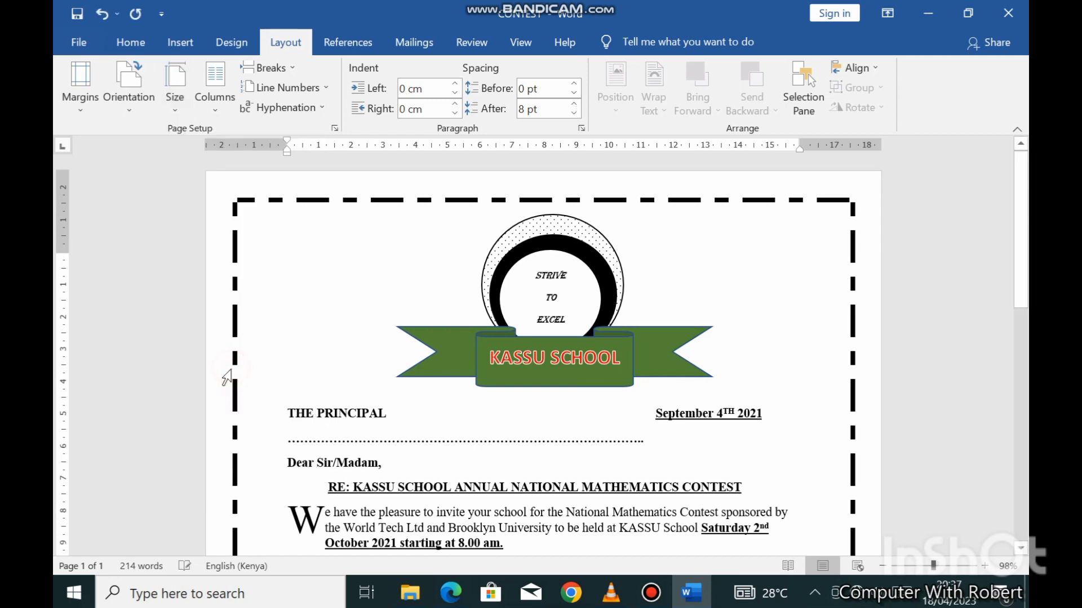
Check the exam's 0.4" (1.016 cm) top-margin requirement and return to Word's margin presets
left_click(451, 591)
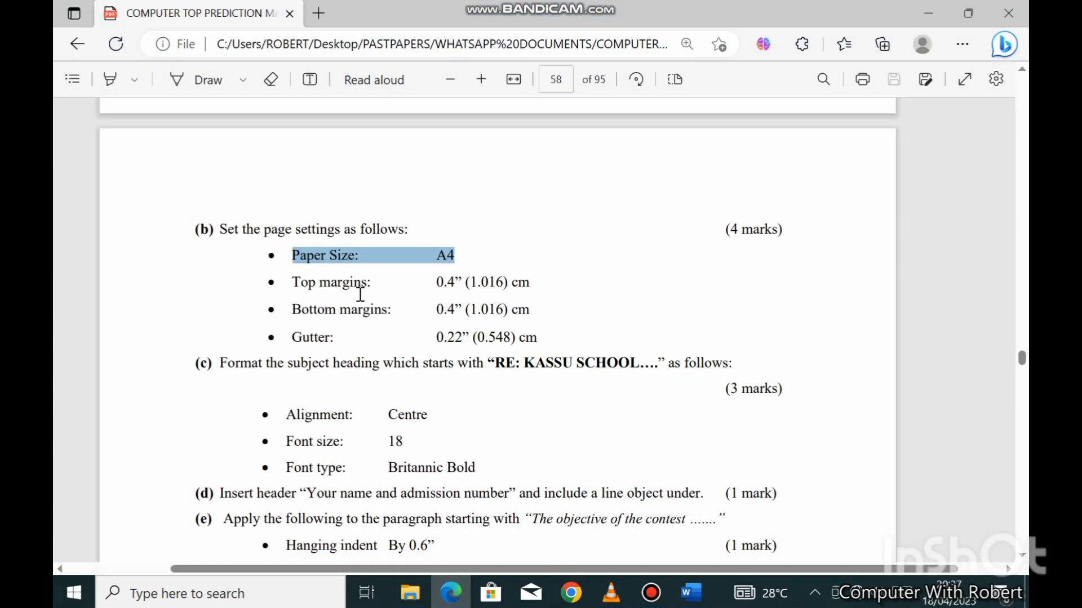
left_click_drag(293, 285, 531, 283)
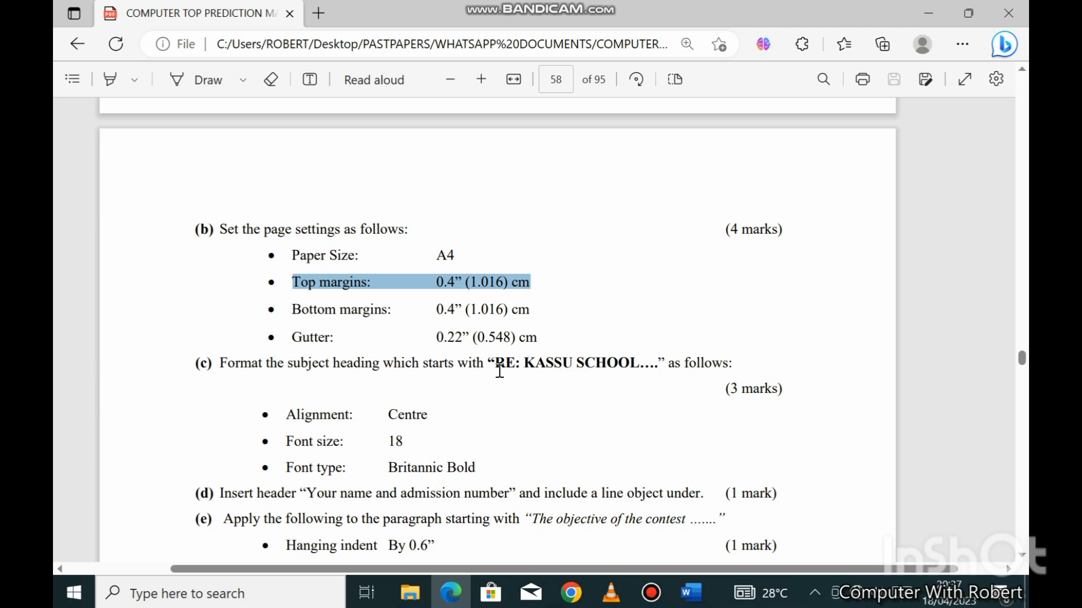
left_click(450, 592)
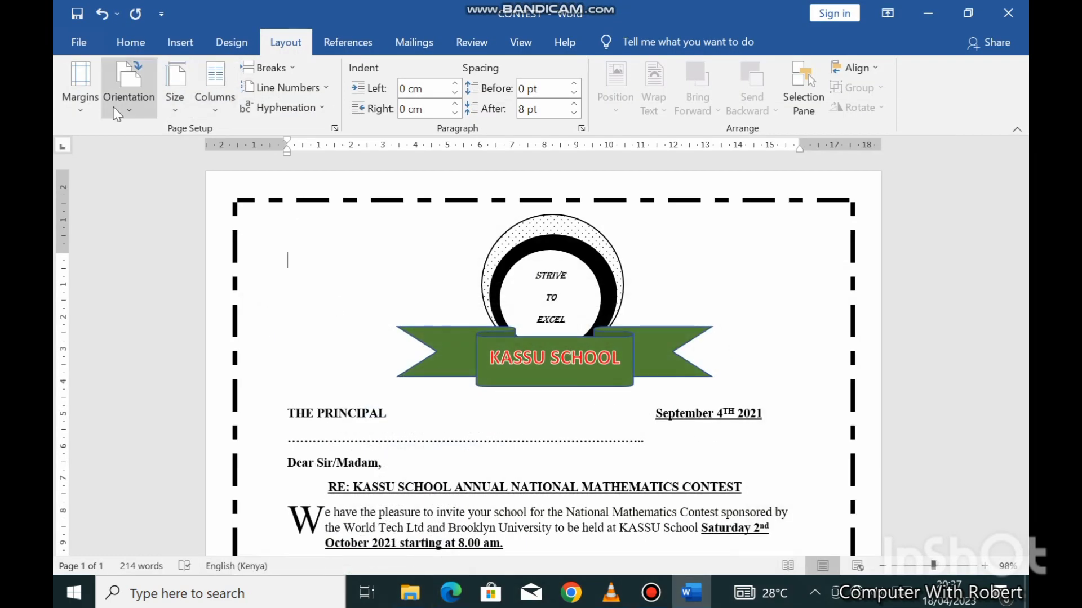
left_click(81, 84)
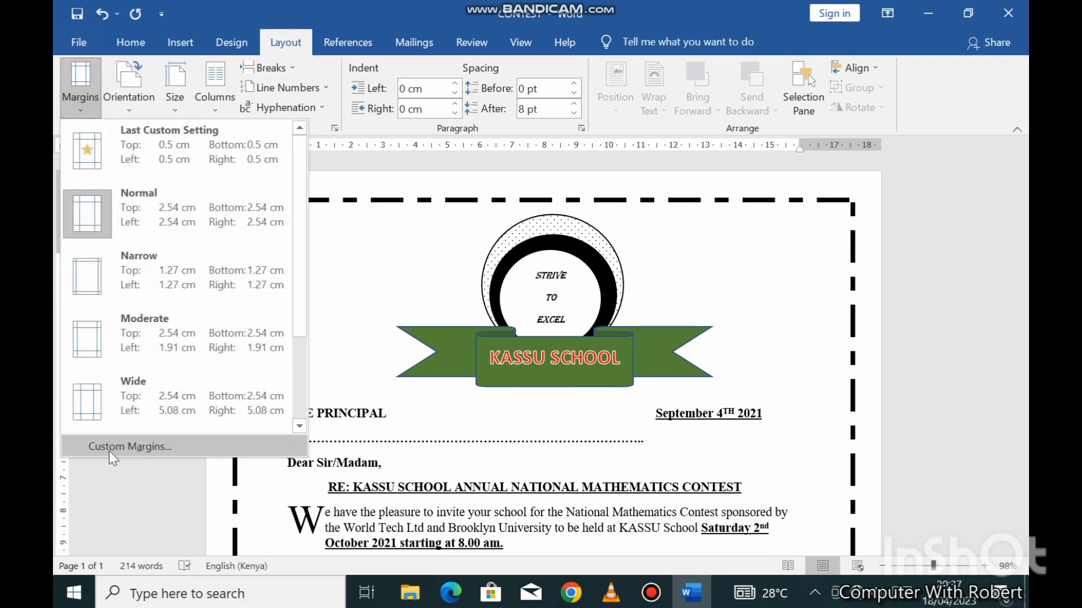
In Custom Margins, set the top and bottom margins to 1.016 cm
left_click(129, 446)
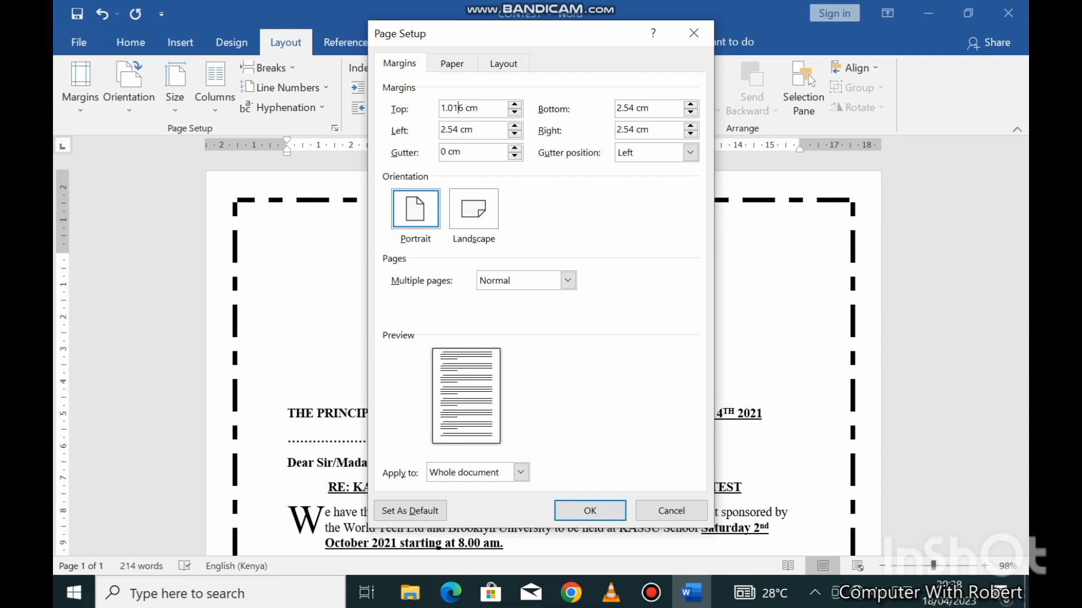
left_click(451, 591)
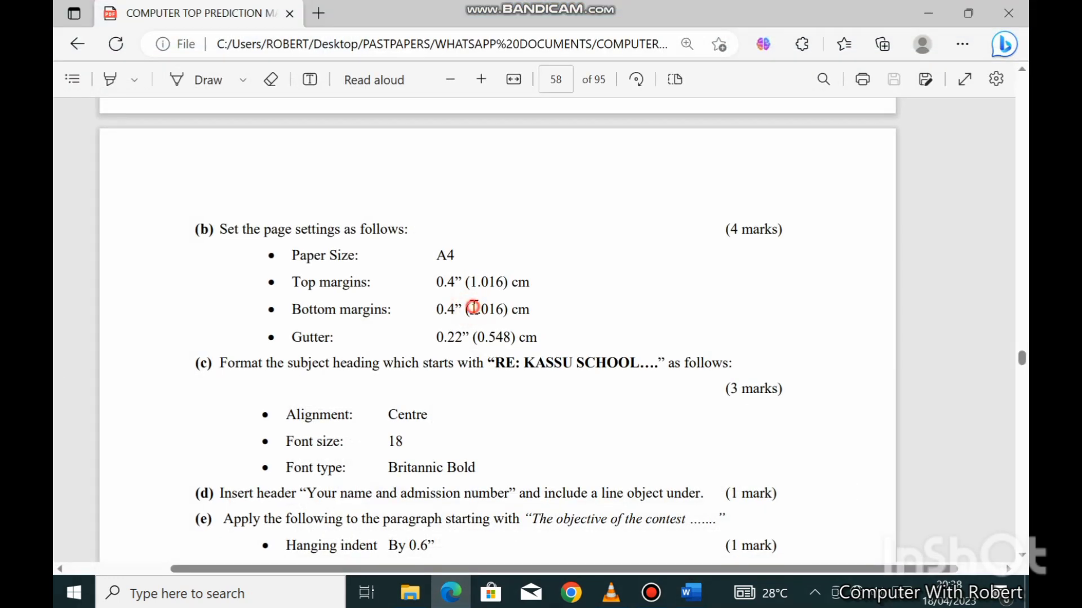
left_click_drag(471, 309, 503, 305)
left_click(691, 593)
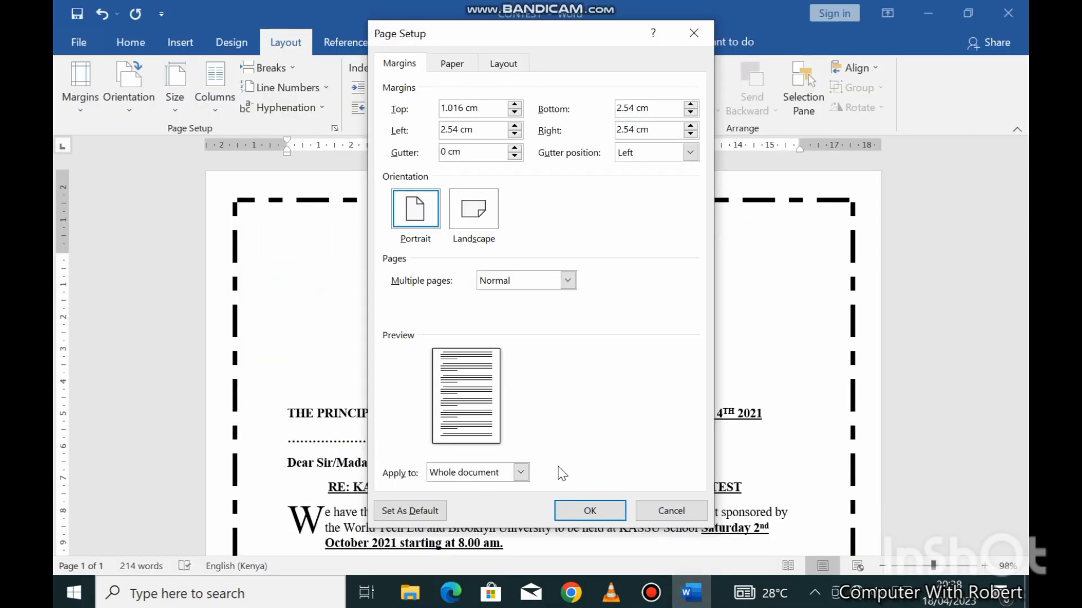
left_click(443, 601)
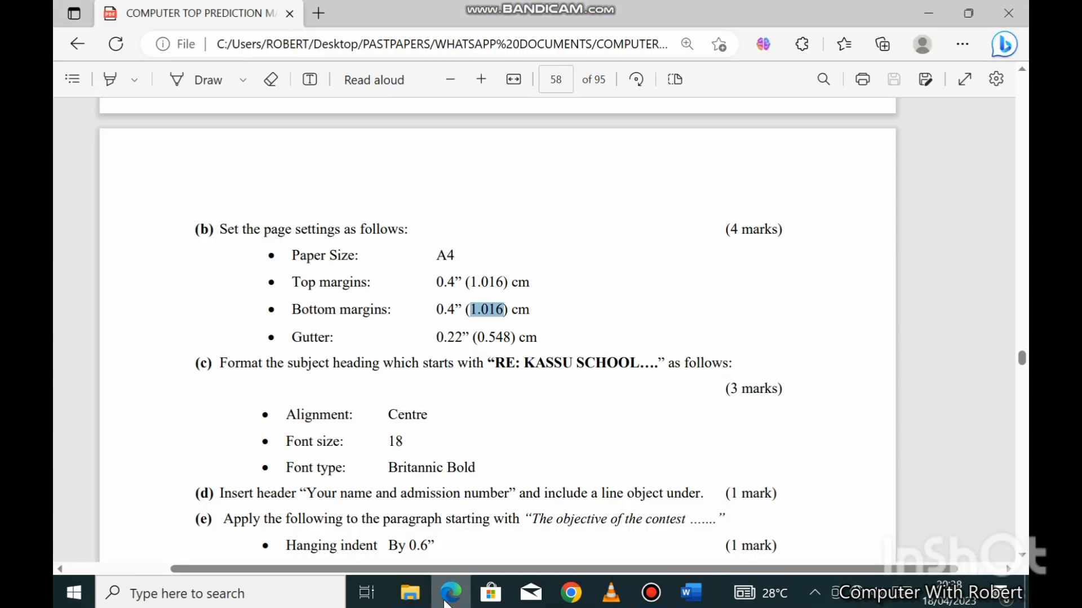
left_click(691, 593)
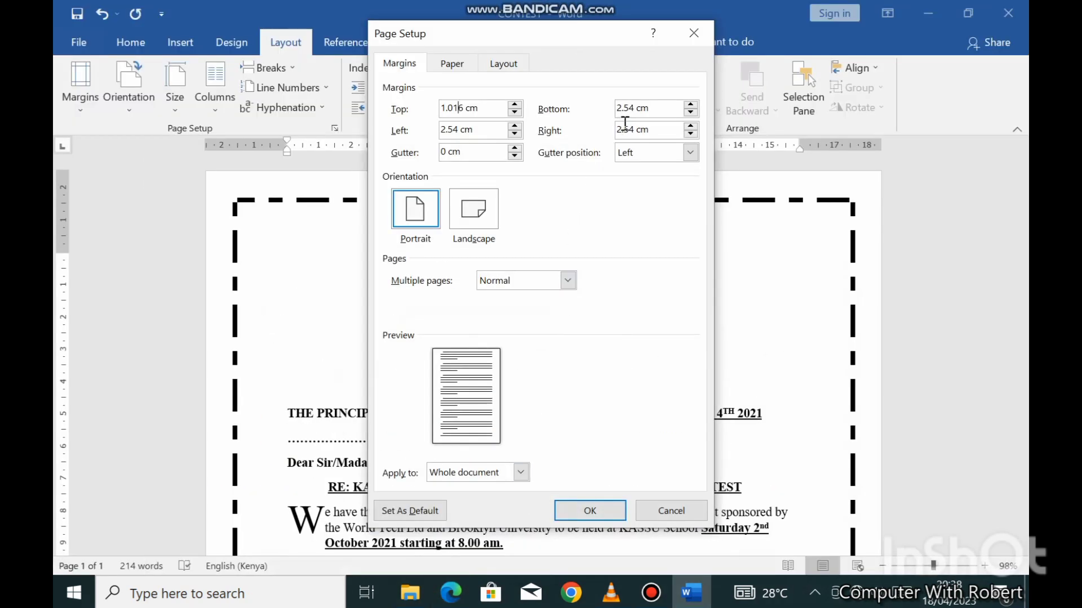
left_click_drag(648, 107, 593, 127)
type("1.016")
Set the gutter to 0.548 cm and apply the Page Setup changes
left_click(450, 592)
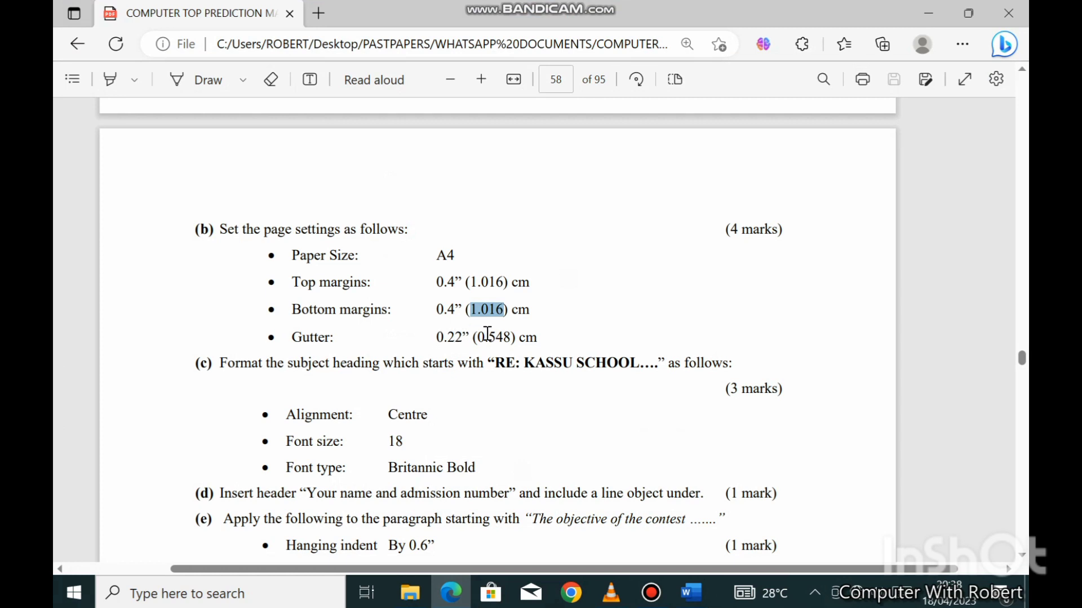
left_click_drag(479, 340, 509, 340)
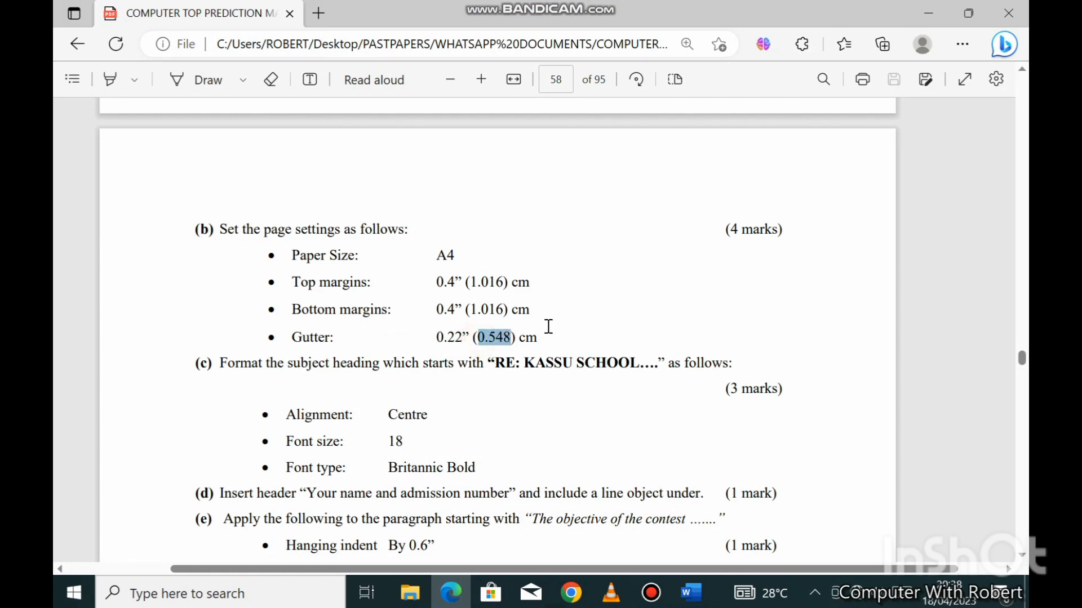
left_click(691, 592)
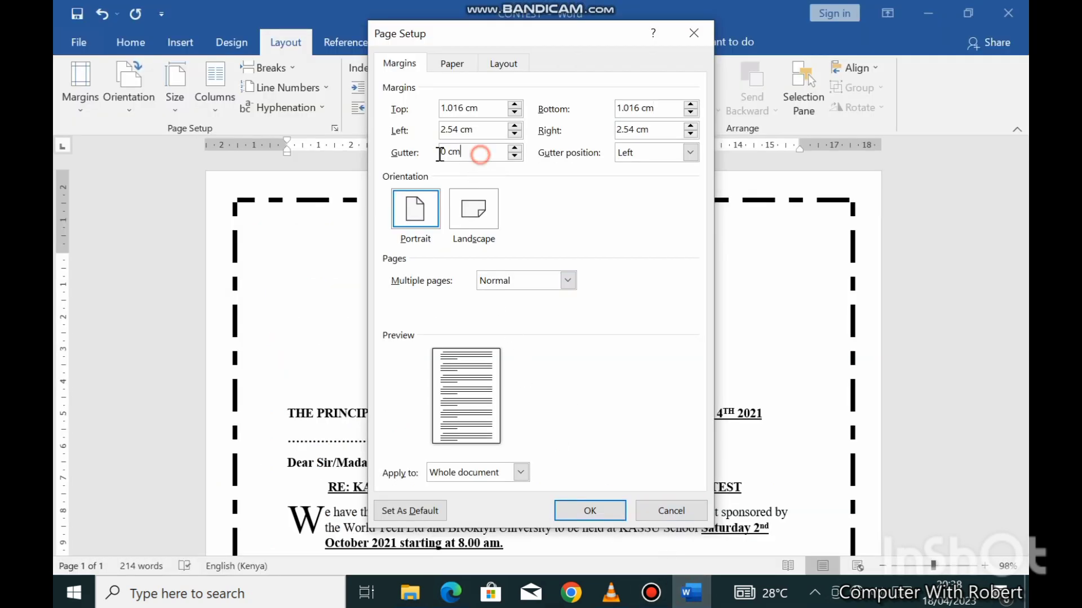
left_click_drag(481, 152, 411, 163)
type("0.548")
left_click(600, 505)
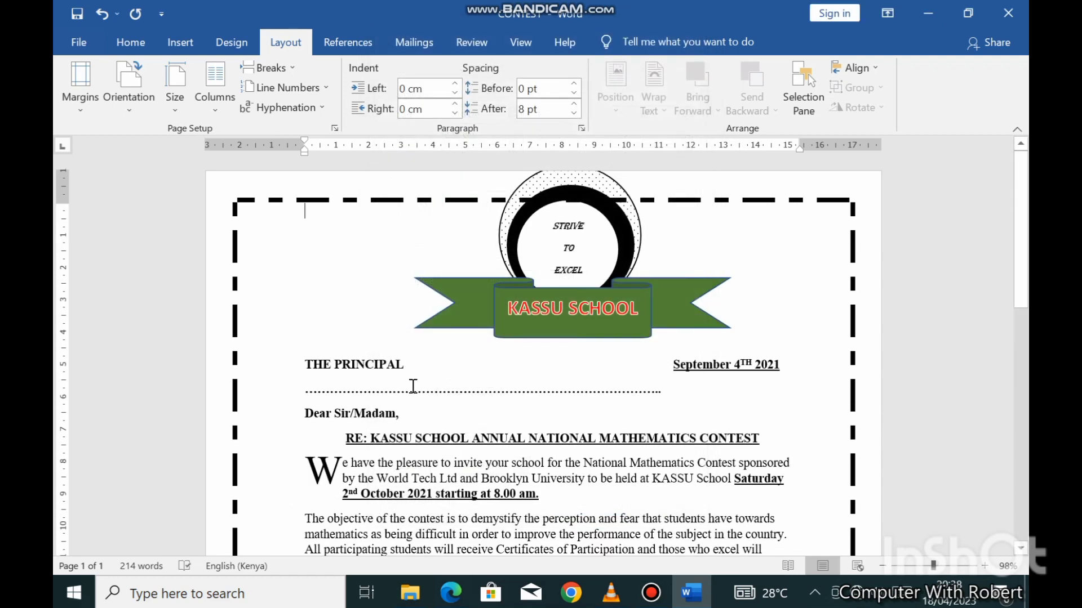
Read part (c): the subject heading must be centred, size 18, Britannic Bold
scroll(413, 386, "down", 5)
scroll(430, 406, "down", 5)
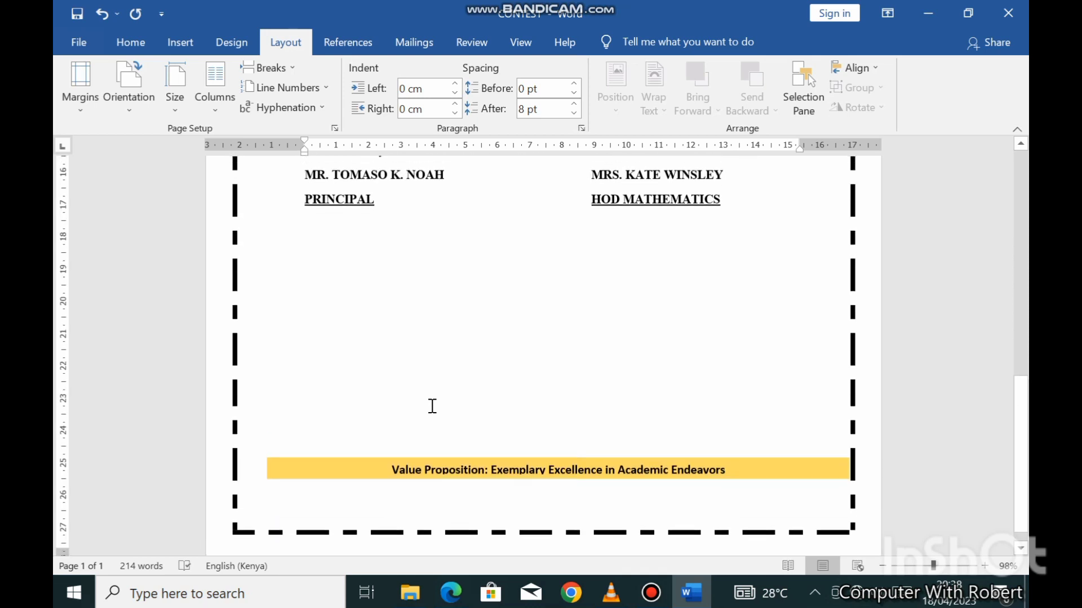
scroll(431, 406, "up", 1)
left_click(461, 600)
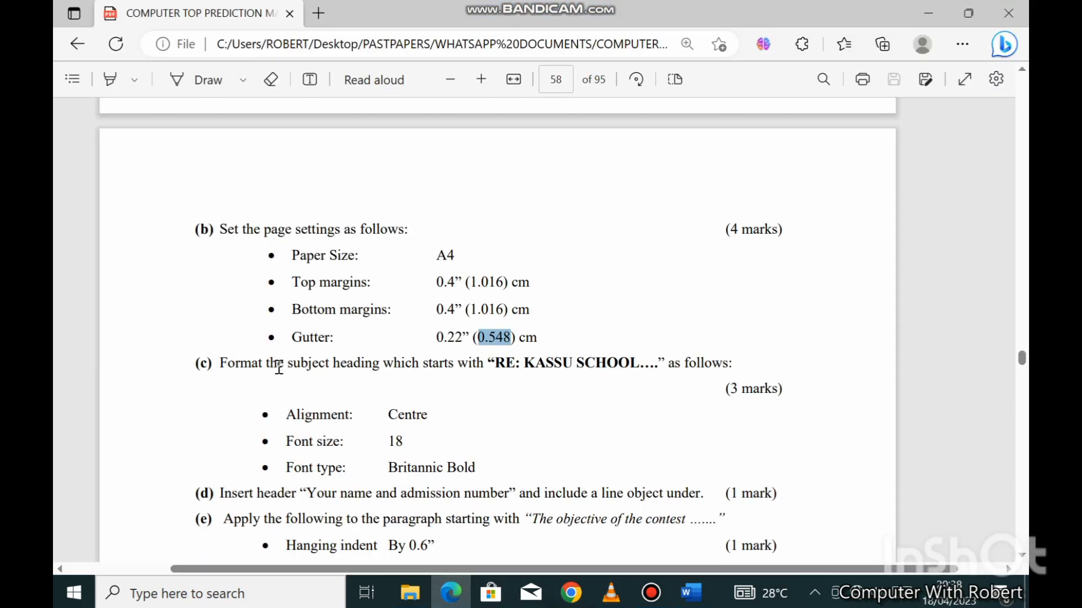
scroll(278, 369, "down", 3)
left_click_drag(221, 289, 728, 288)
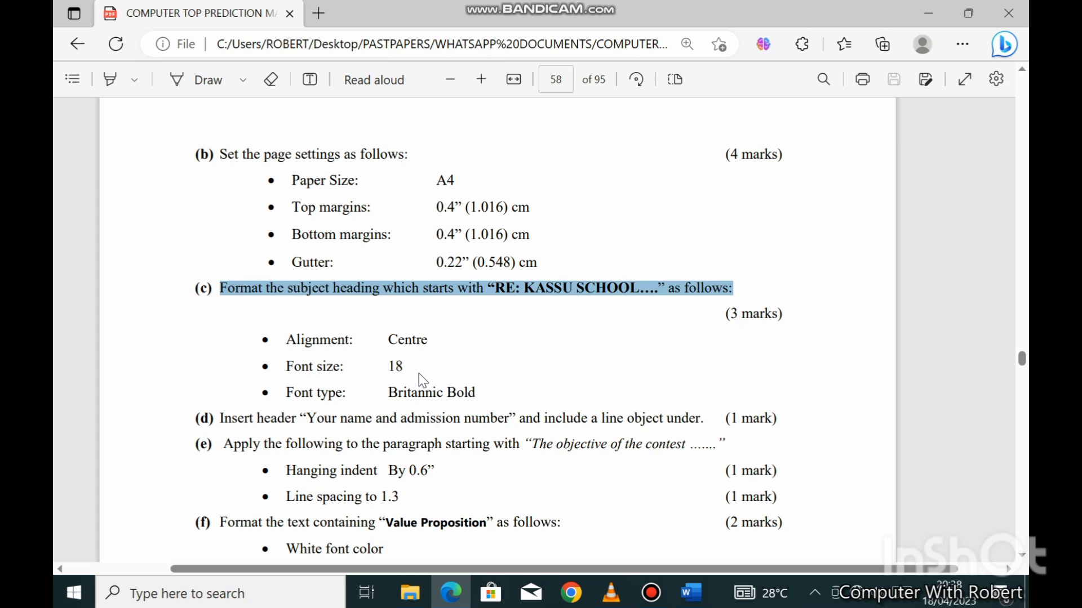
left_click_drag(287, 341, 428, 335)
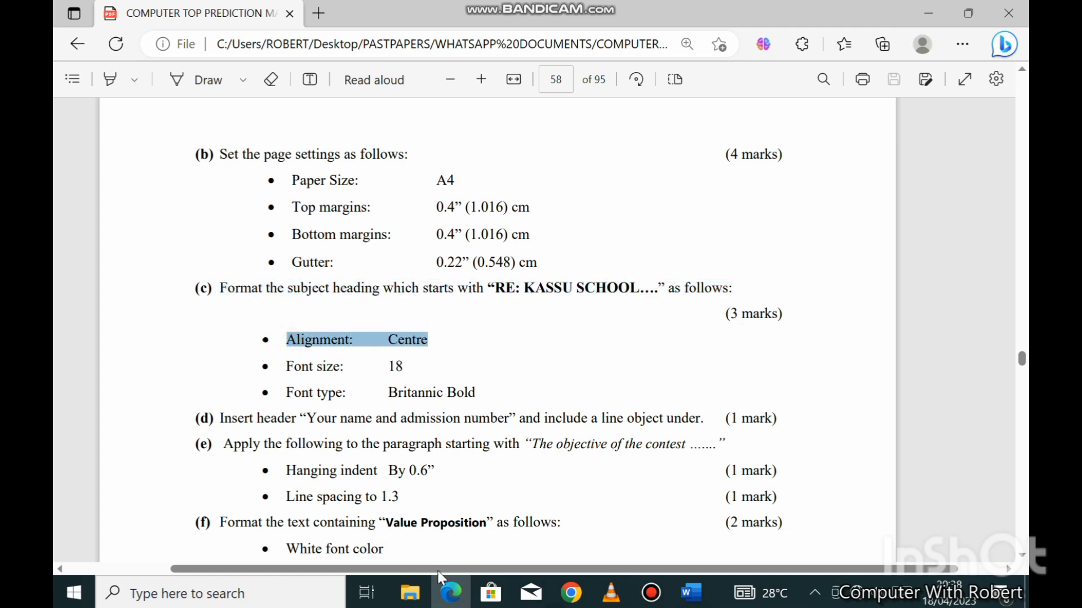
Arrange the Word letter window beneath the PDF instructions window
left_click(692, 593)
left_click_drag(487, 22, 464, 259)
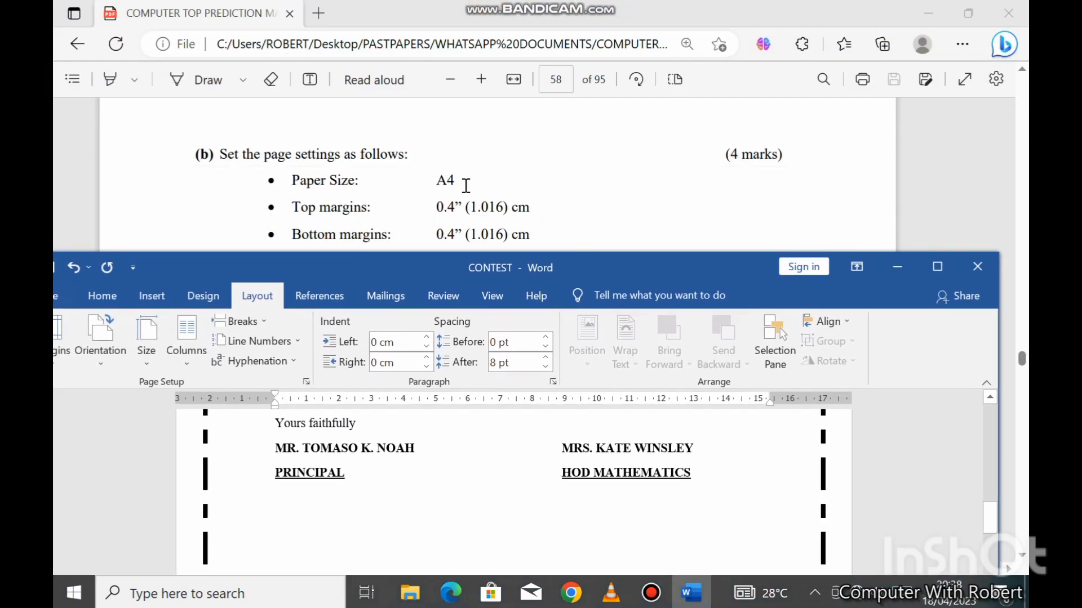
left_click(466, 186)
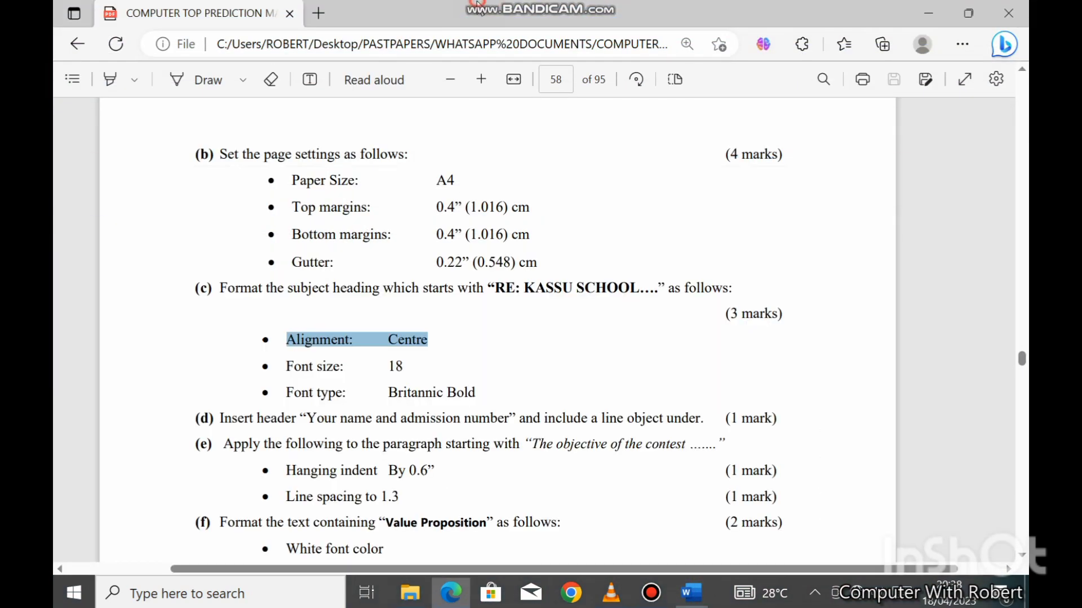
left_click_drag(471, 11, 470, 25)
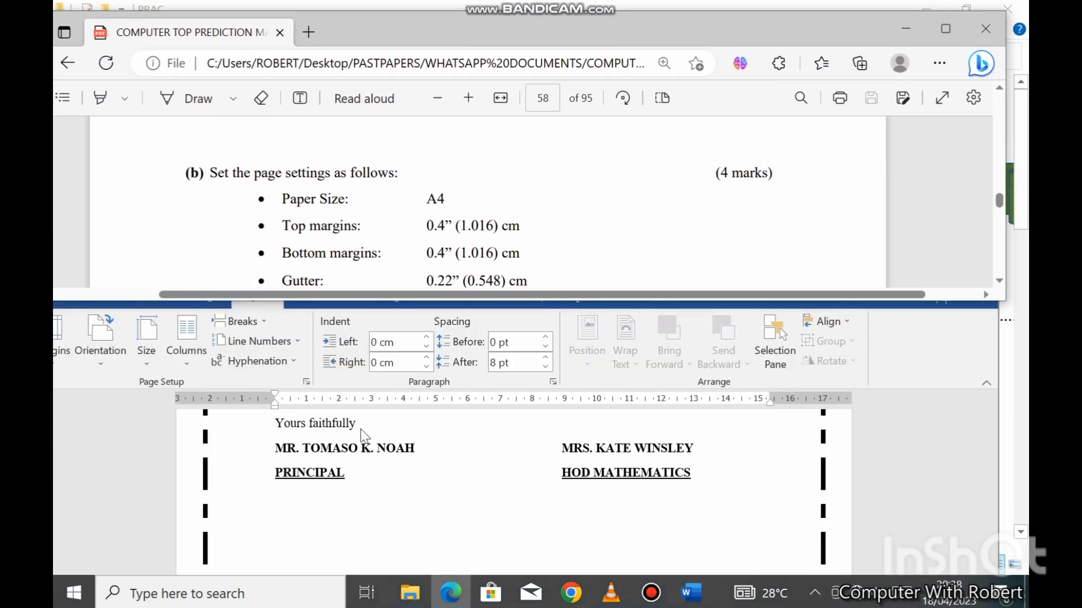
Select the RE: KASSU SCHOOL heading and centre it
scroll(364, 489, "up", 10)
scroll(364, 489, "up", 5)
scroll(364, 489, "down", 3)
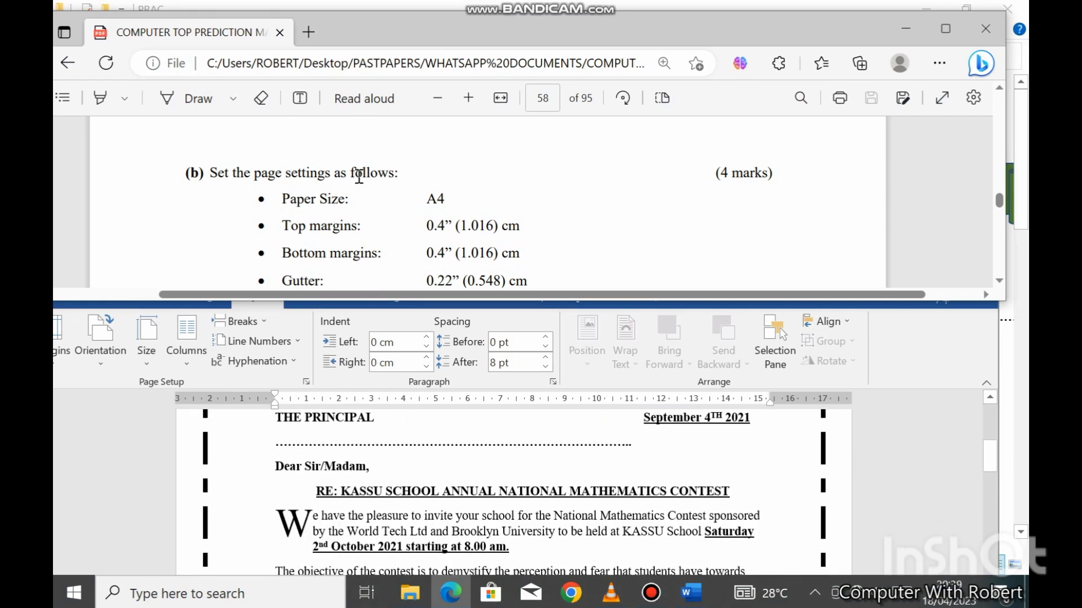
scroll(359, 177, "down", 1)
scroll(358, 176, "down", 1)
triple_click(328, 213)
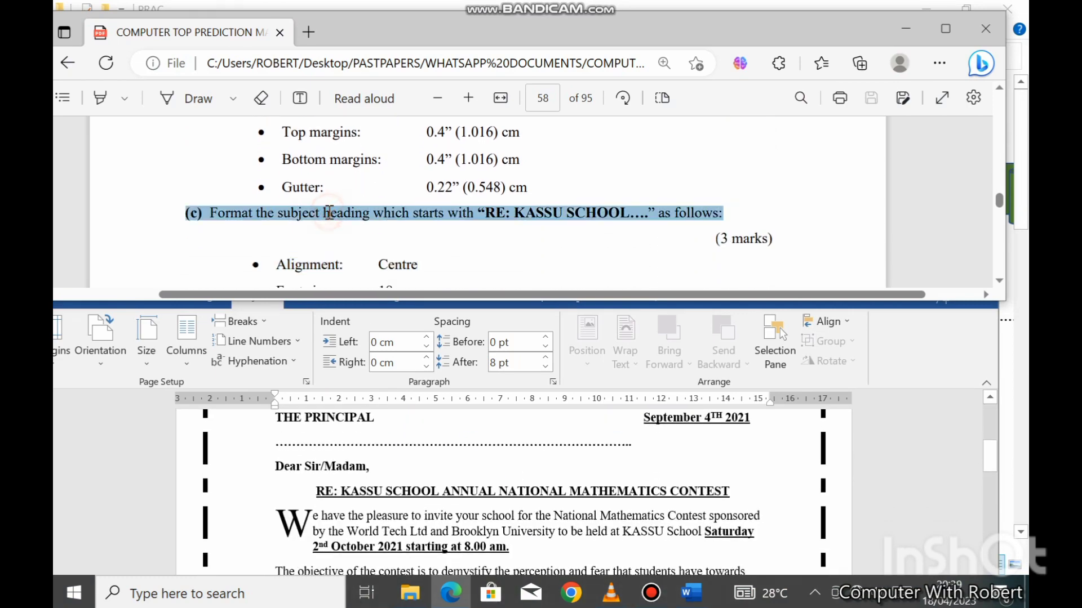
double_click(369, 490)
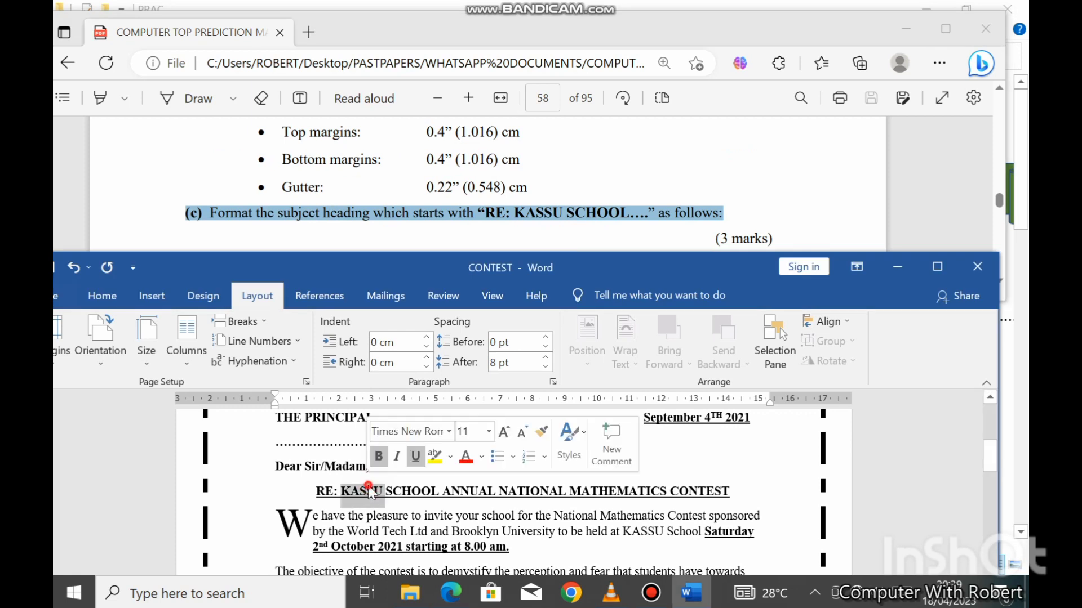
triple_click(369, 491)
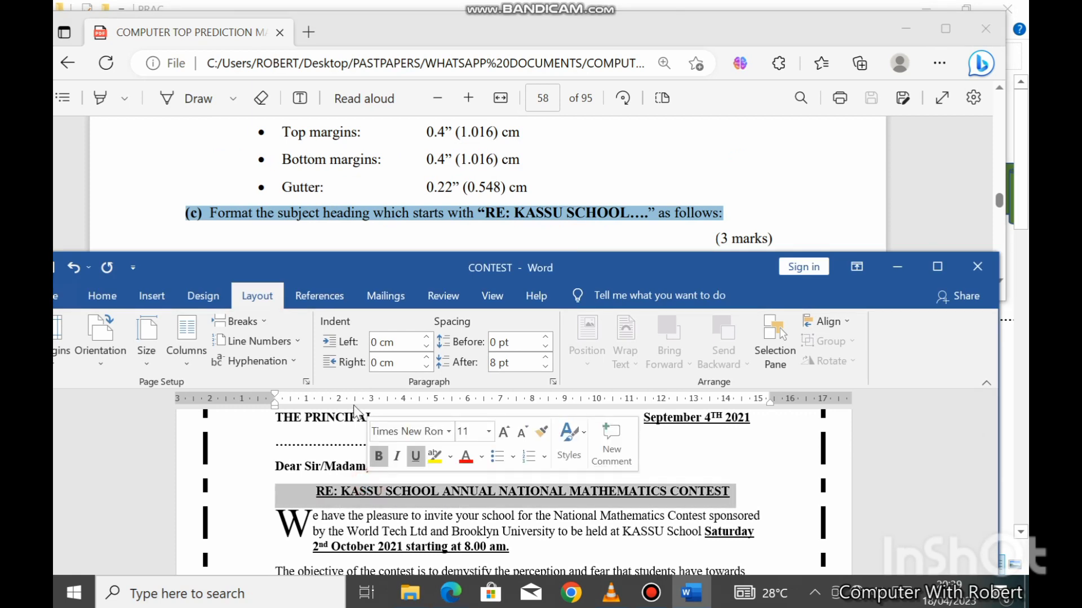
scroll(301, 195, "down", 1)
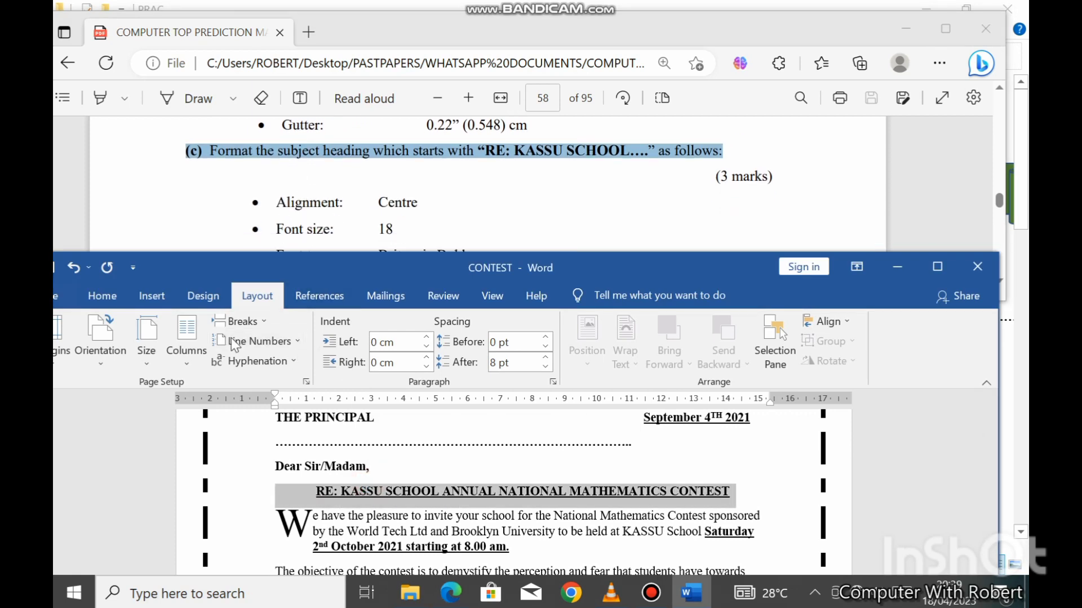
left_click(102, 296)
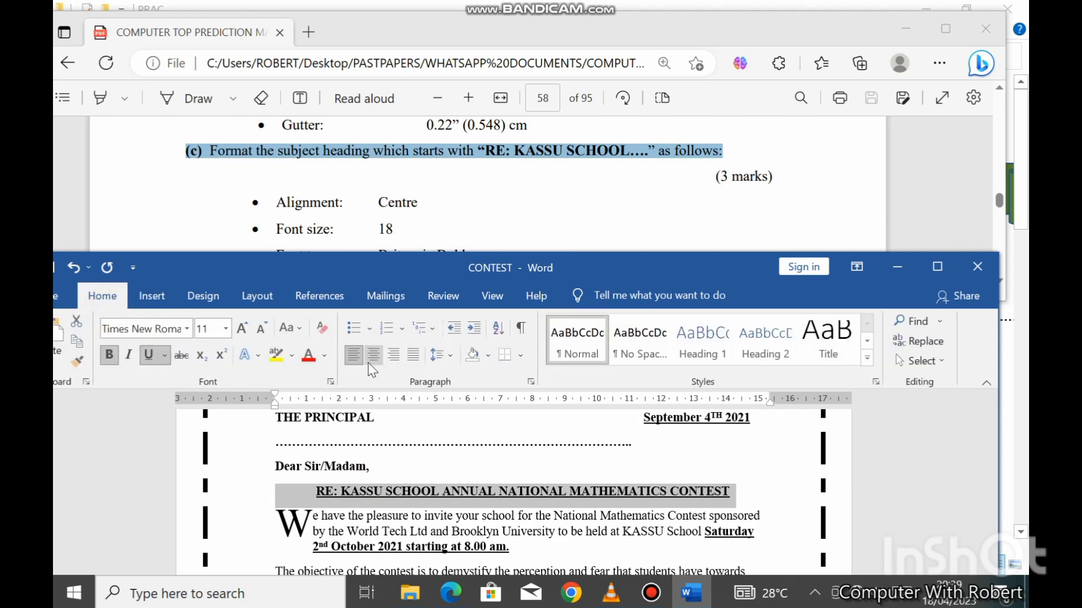
left_click(368, 363)
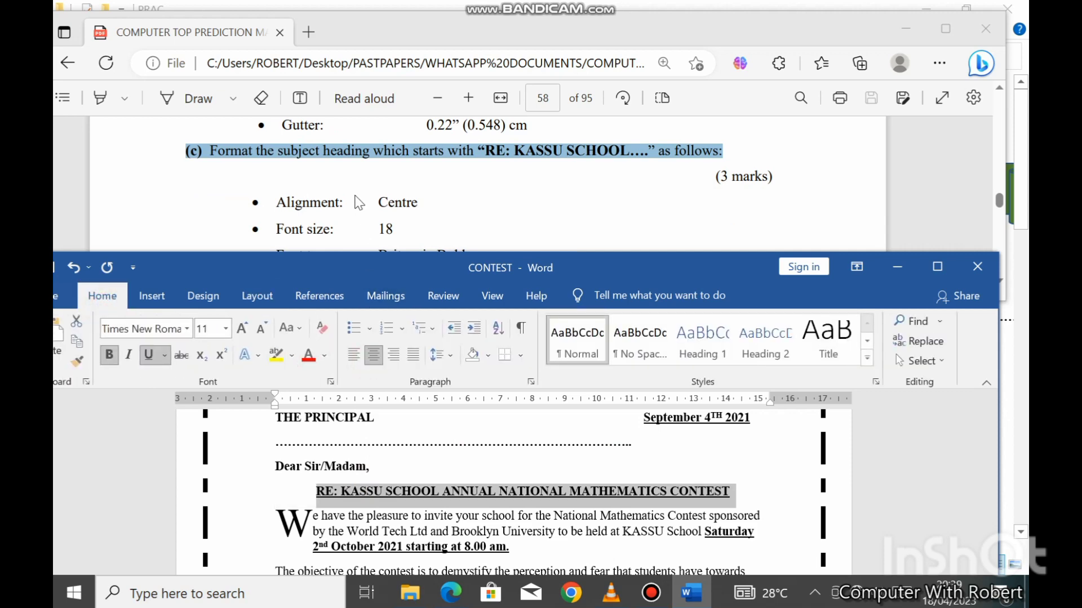
Grow the heading's font size to 18 pt
scroll(361, 202, "down", 1)
left_click_drag(393, 201, 272, 203)
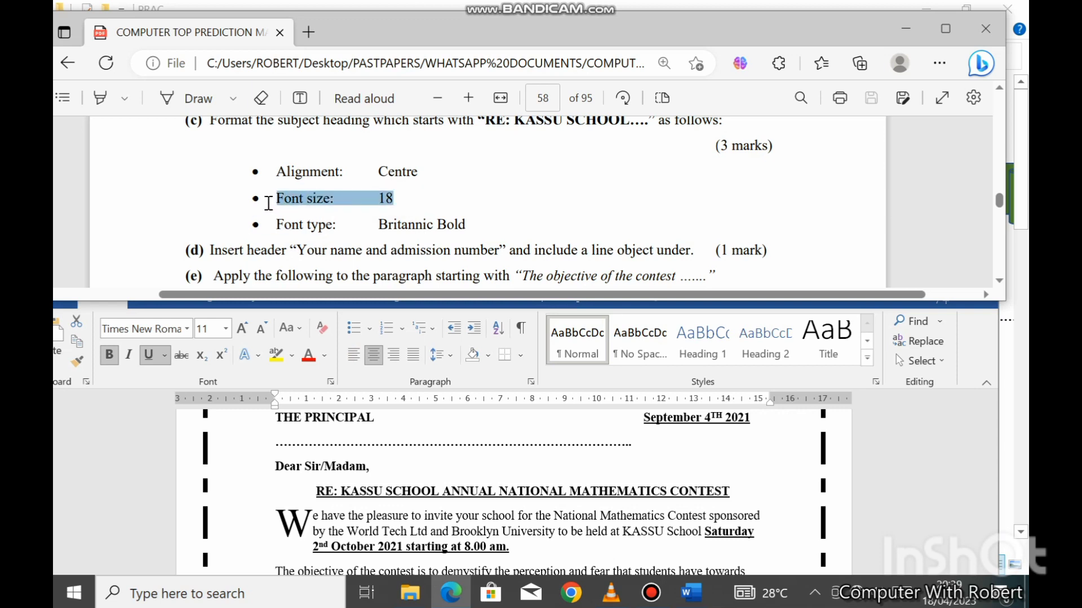
left_click(375, 483)
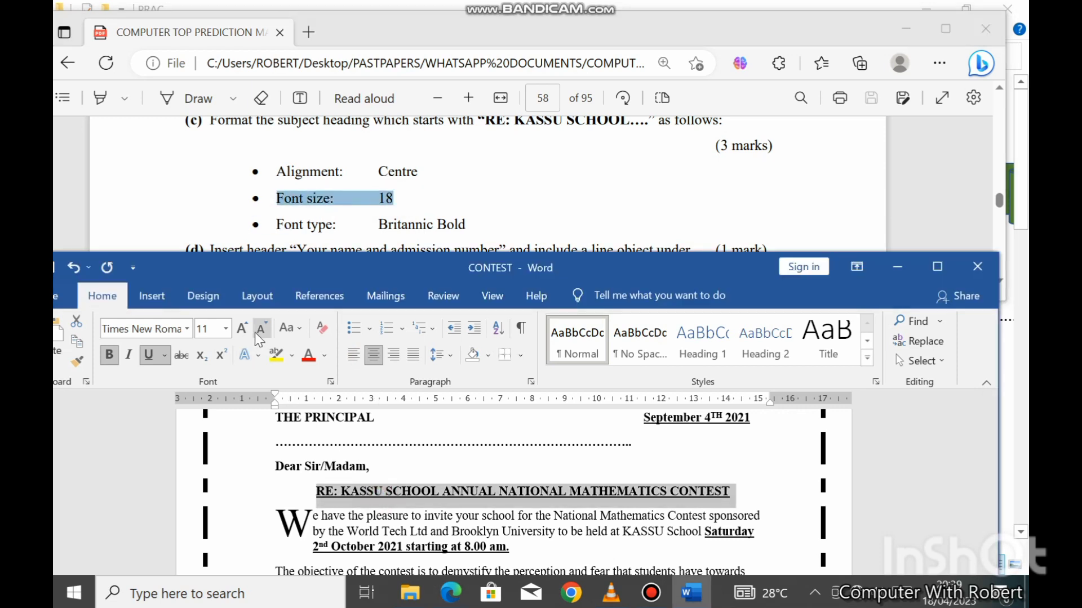
left_click(240, 333)
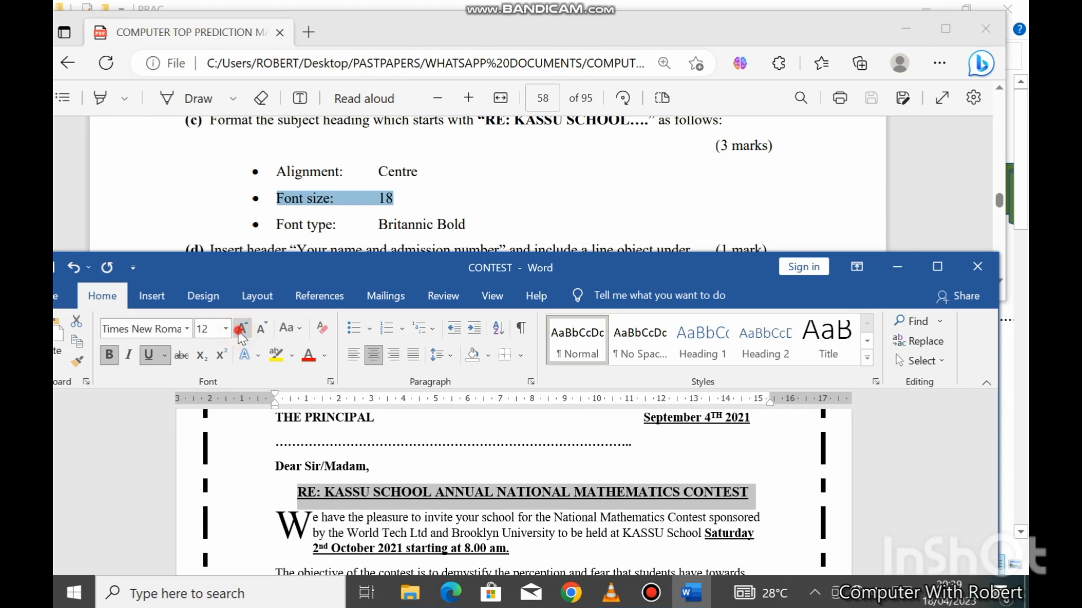
left_click(240, 332)
left_click(240, 332)
left_click(240, 332)
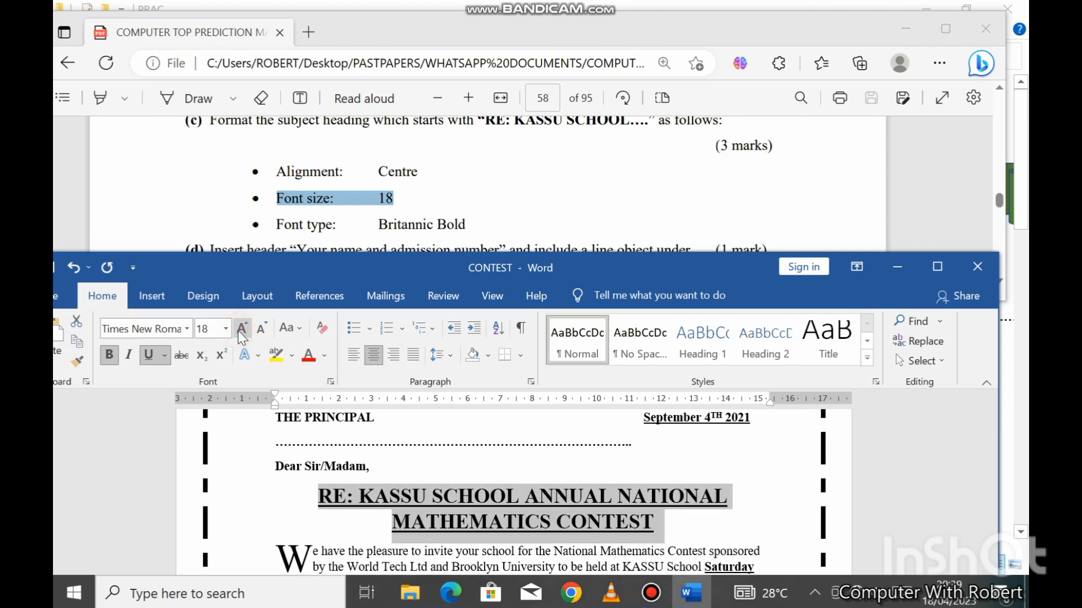
Change the heading's font to Britannic Bold
scroll(381, 196, "down", 1)
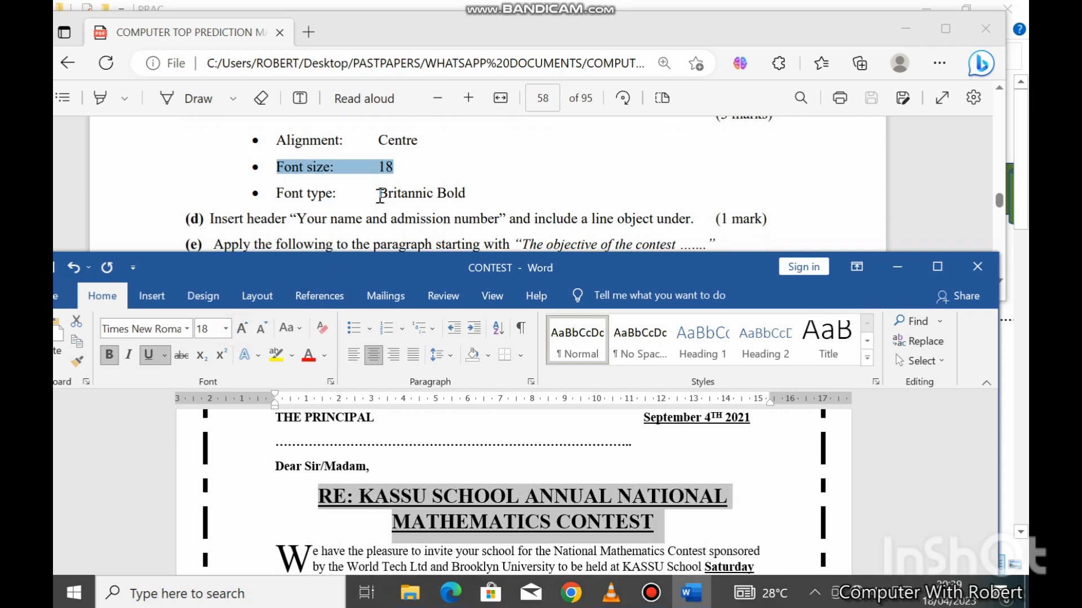
left_click(137, 329)
type("b")
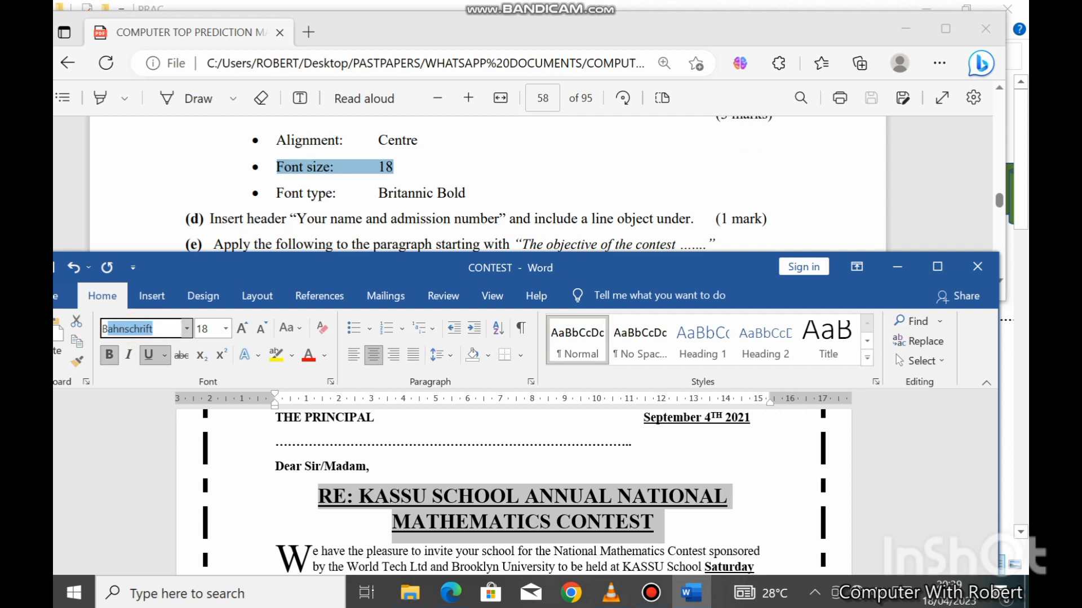
type("ritannic Bold")
key("Return")
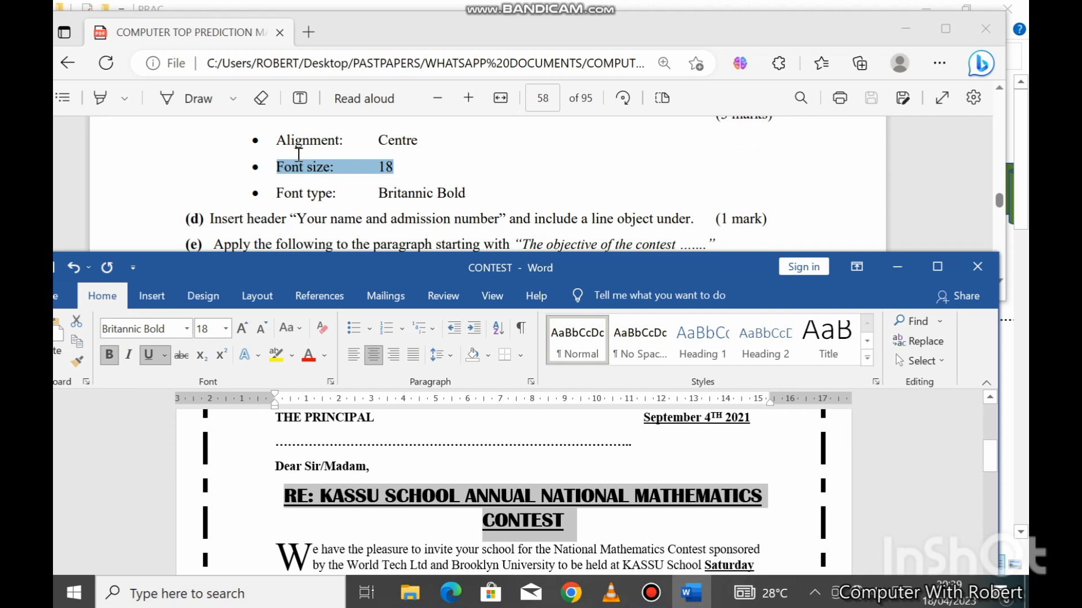
left_click(365, 198)
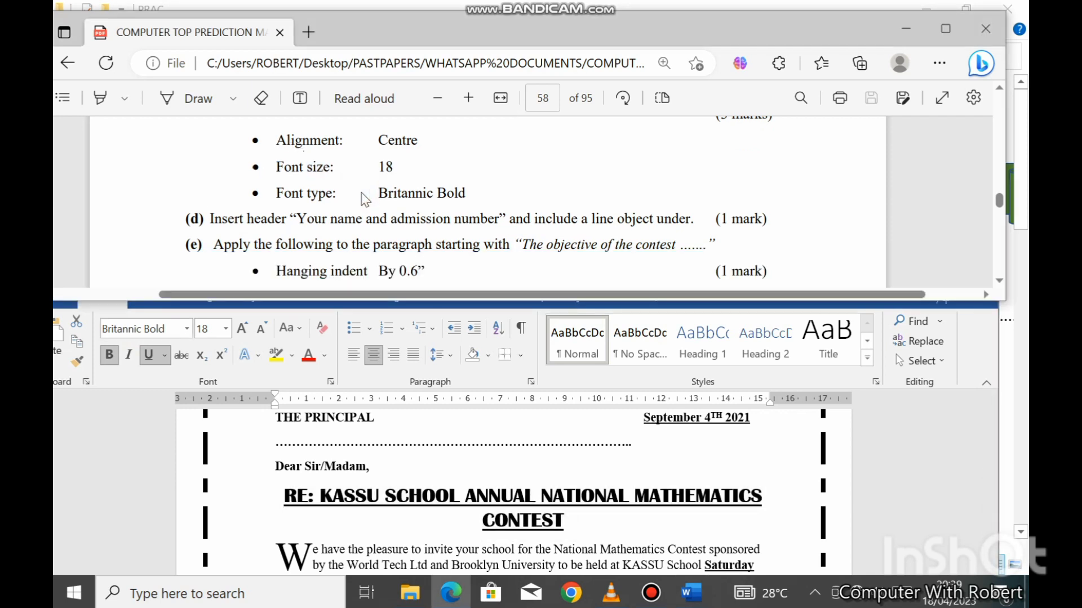
Read instruction (d) about the header, then maximize the Word letter
scroll(364, 198, "down", 2)
triple_click(344, 157)
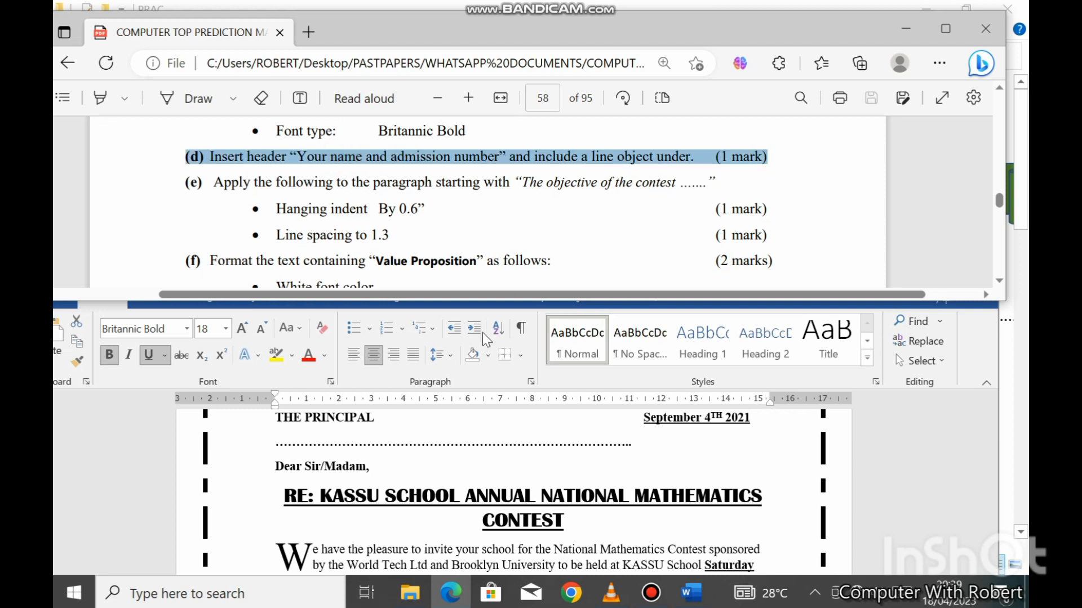
scroll(410, 477, "up", 5)
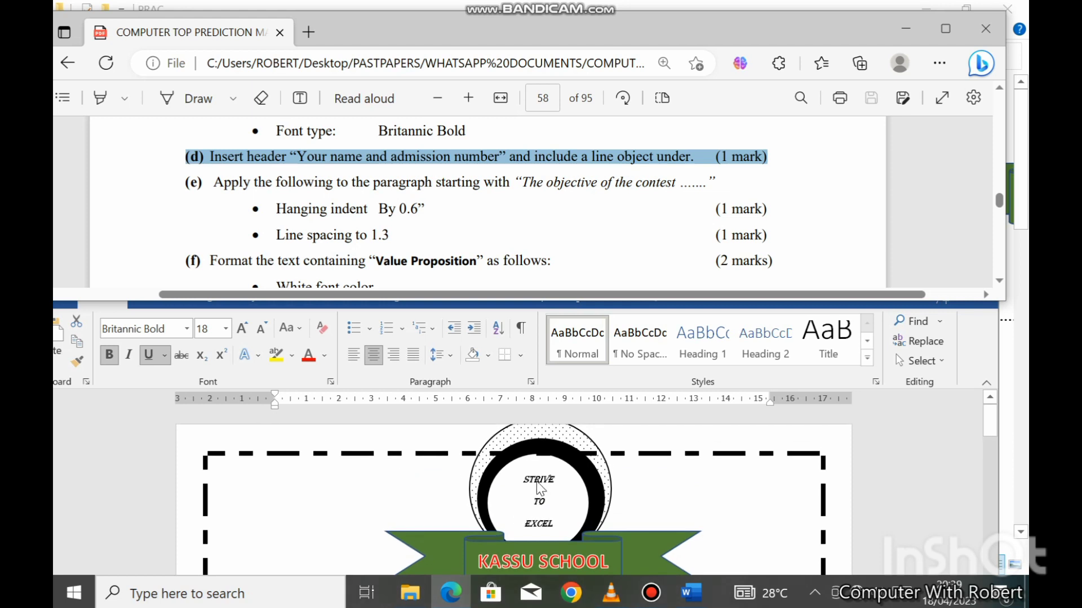
left_click(797, 496)
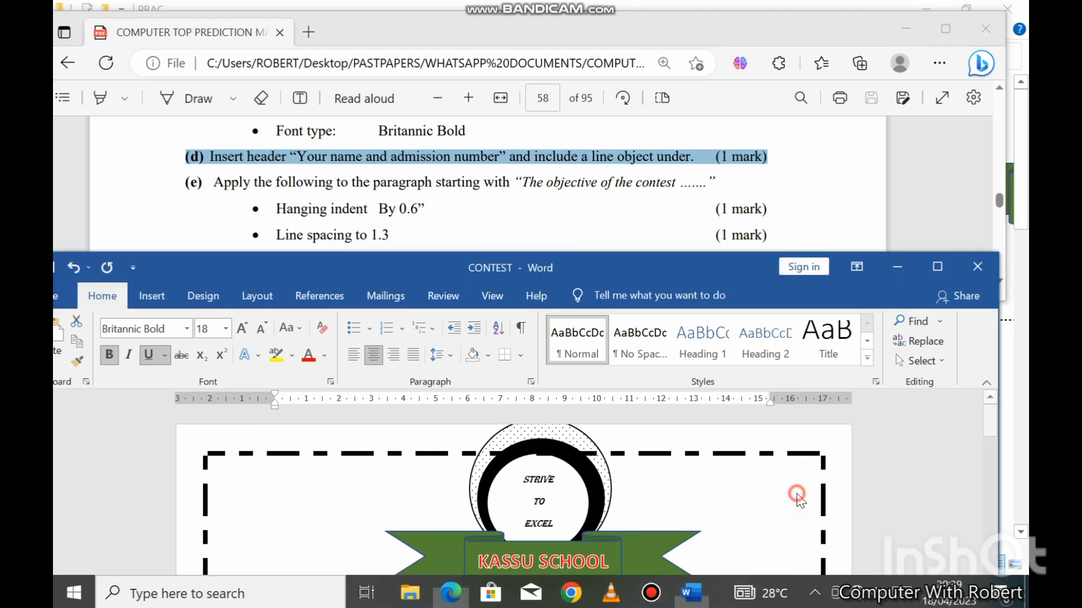
left_click(937, 267)
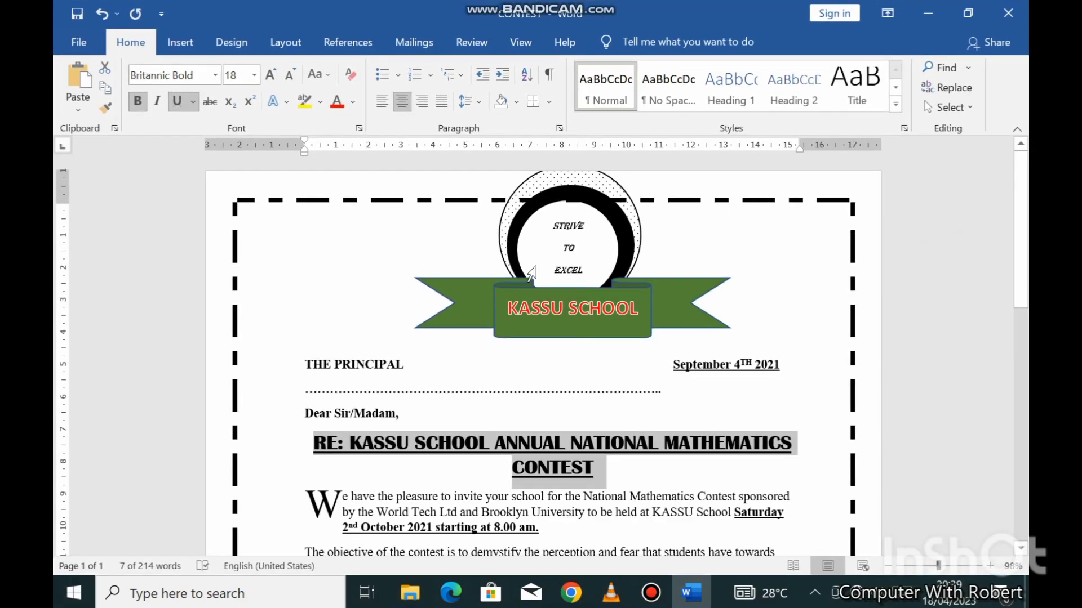
Nudge the logo circles and KASSU SCHOOL ribbon down together, then adjust the STRIVE TO EXCEL circle
left_click(514, 246)
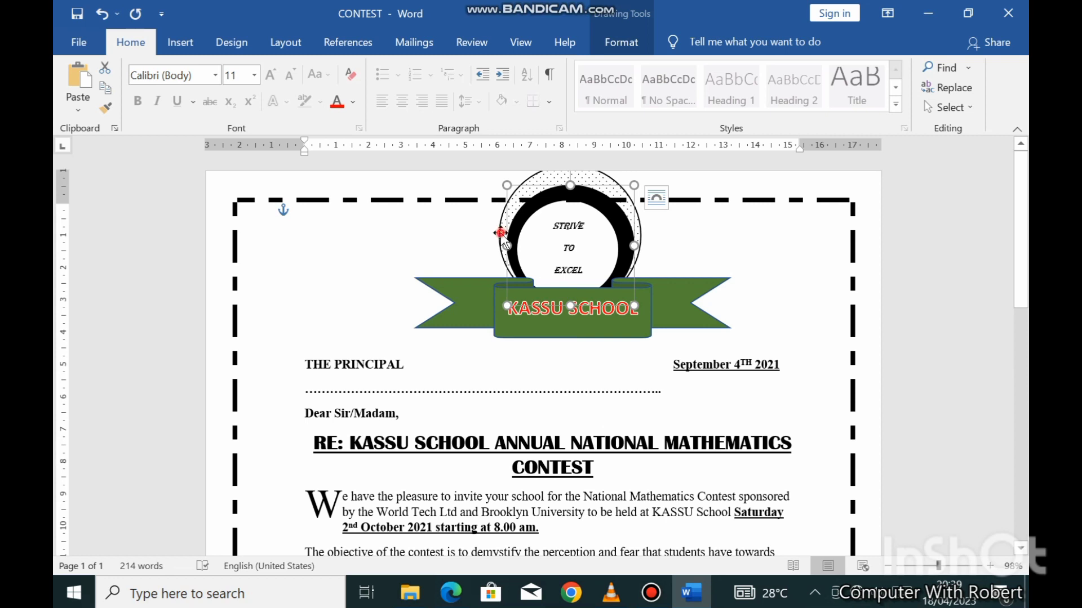
left_click(500, 232, "ctrl")
left_click(478, 320, "ctrl")
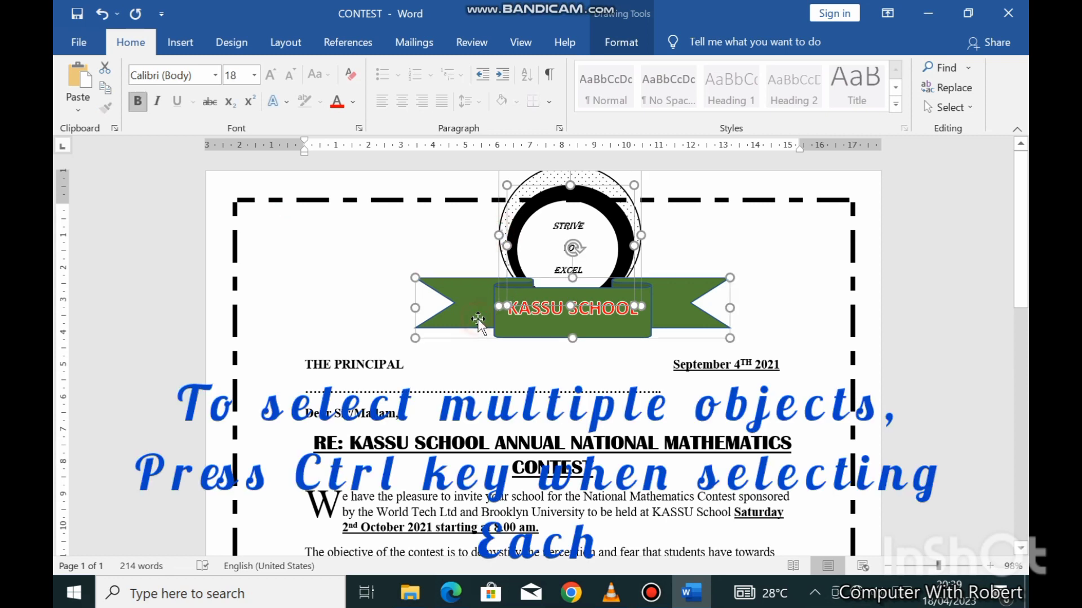
key("Down")
key("Down")
key("Down")
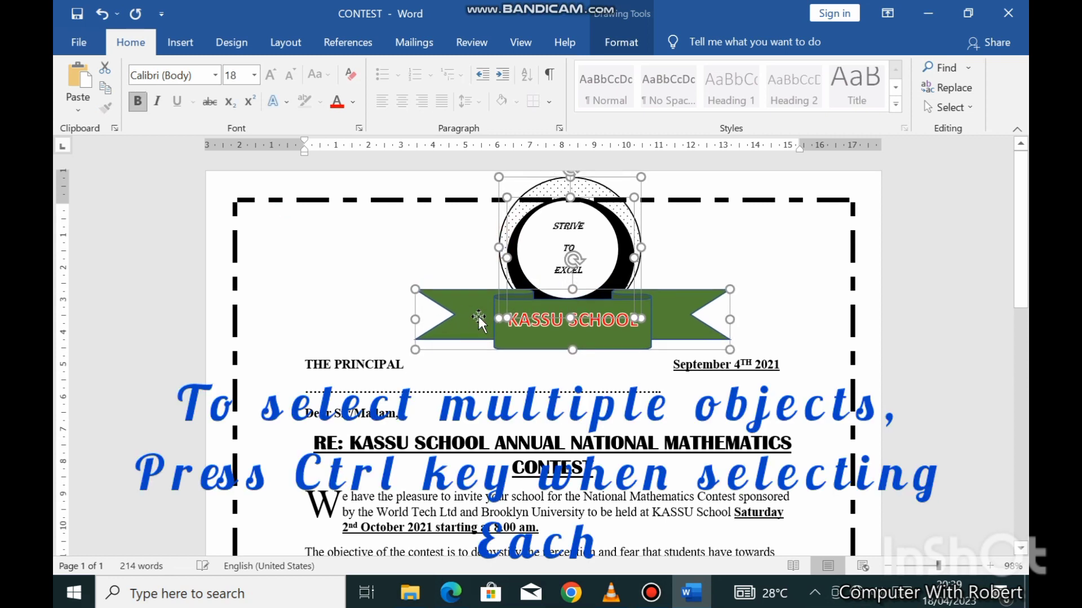
key("Down")
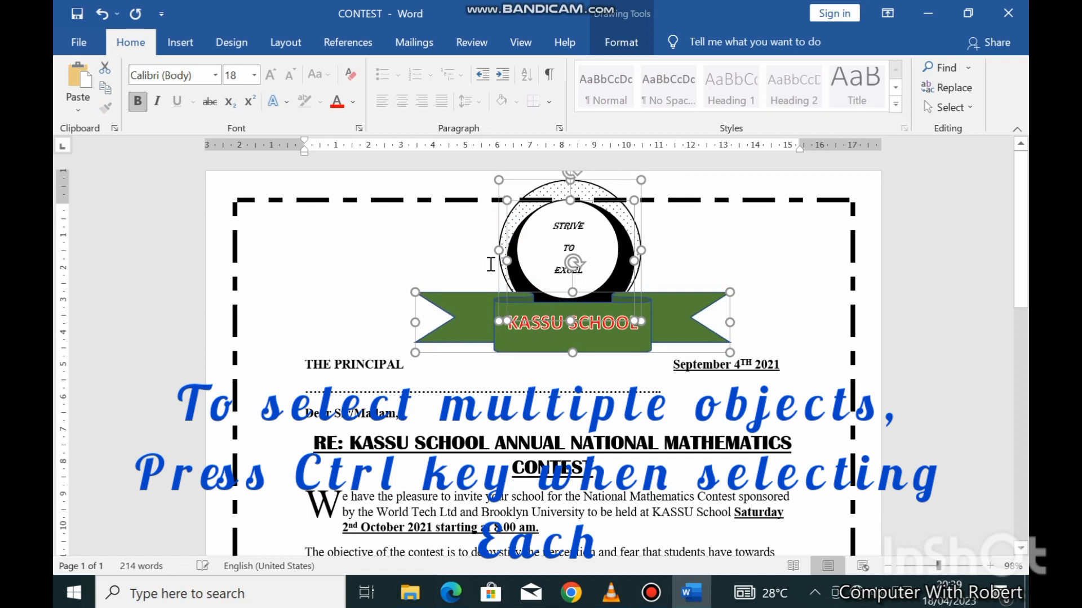
key("Down")
key("Down")
key("Down")
key("Down")
key("Down")
key("Down")
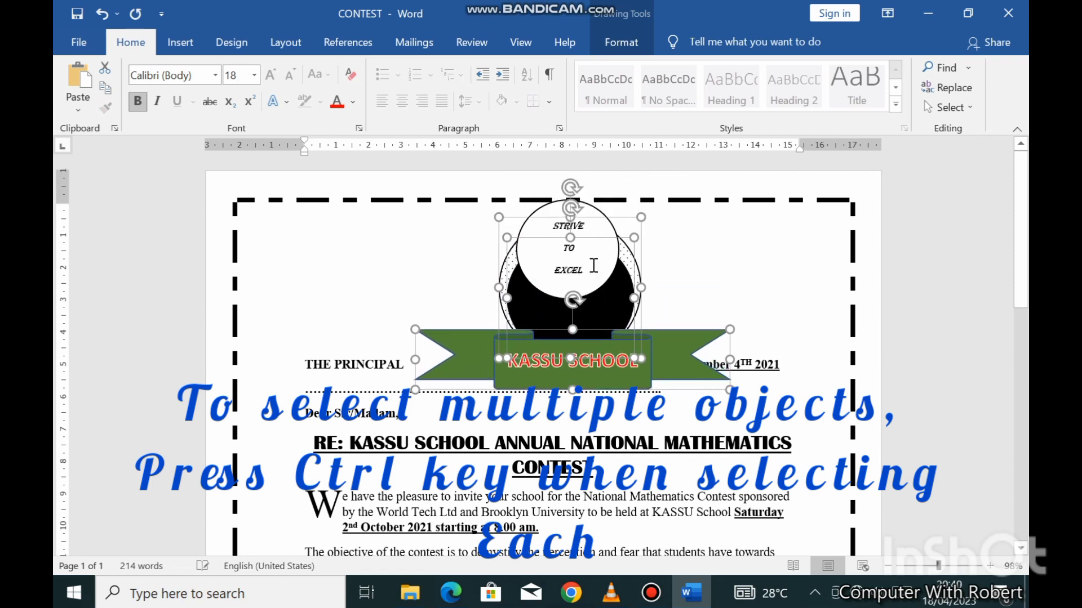
left_click(595, 270)
key("Escape")
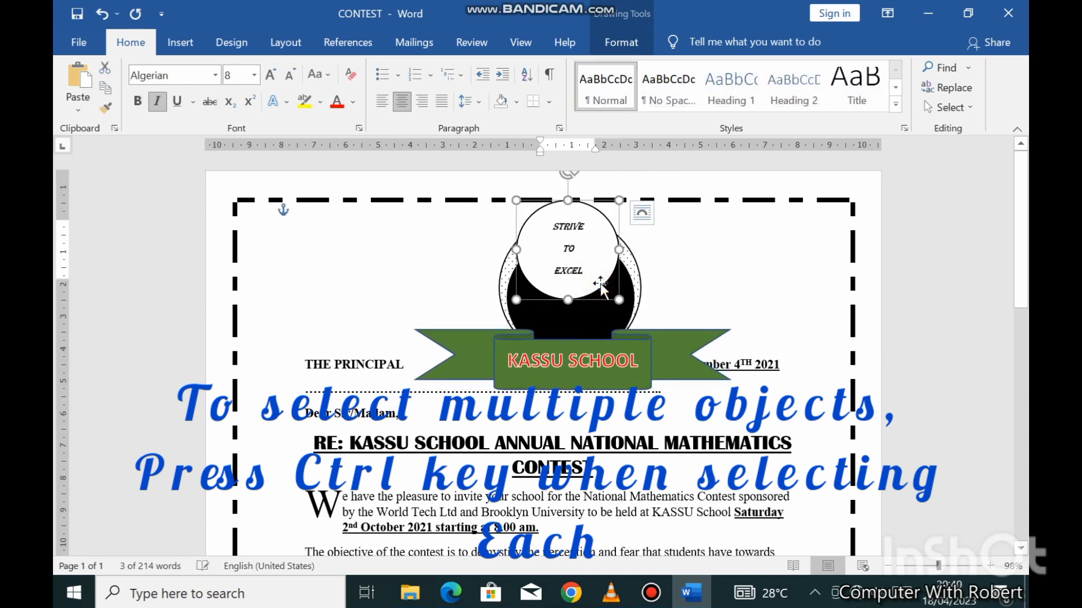
key("Down")
key("Down")
key("Down")
key("Down")
key("Down")
key("Down")
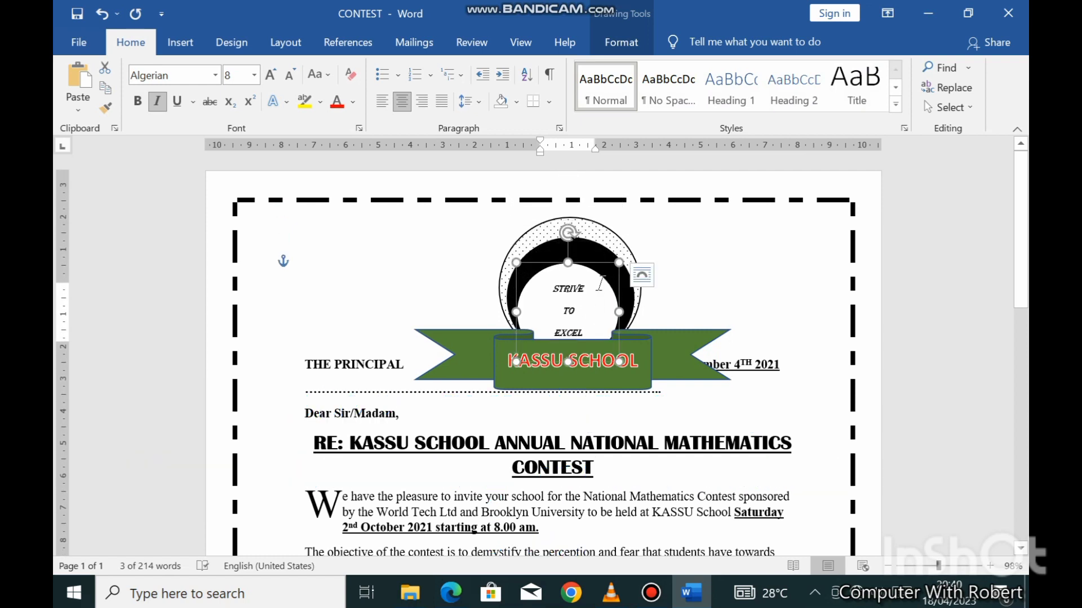
left_click(709, 270)
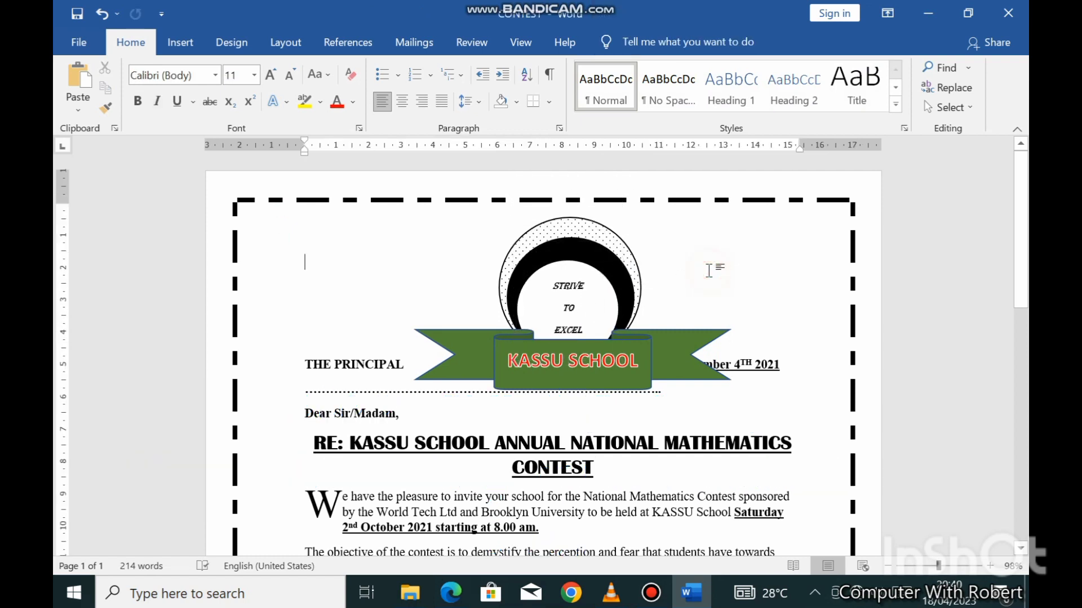
Insert a Blank header with the student's admission number and name, centred and bold
left_click(181, 43)
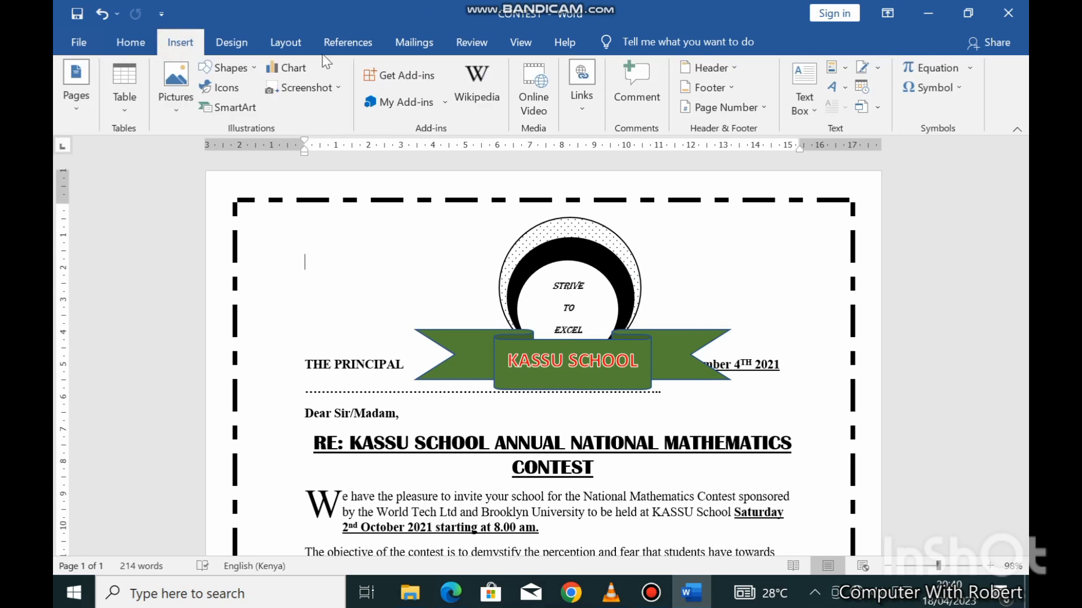
left_click(717, 66)
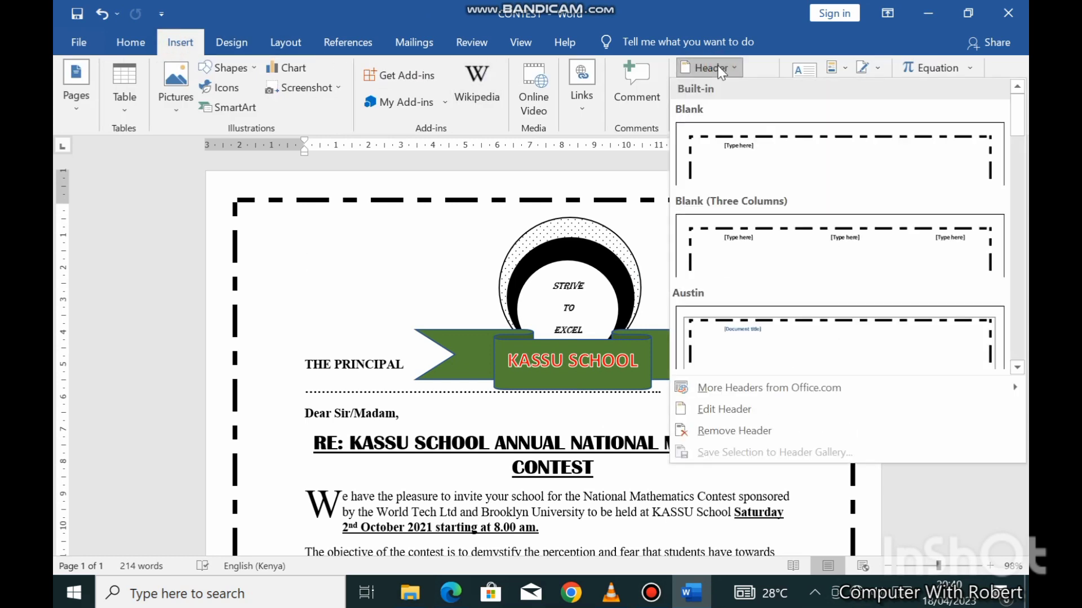
left_click(816, 161)
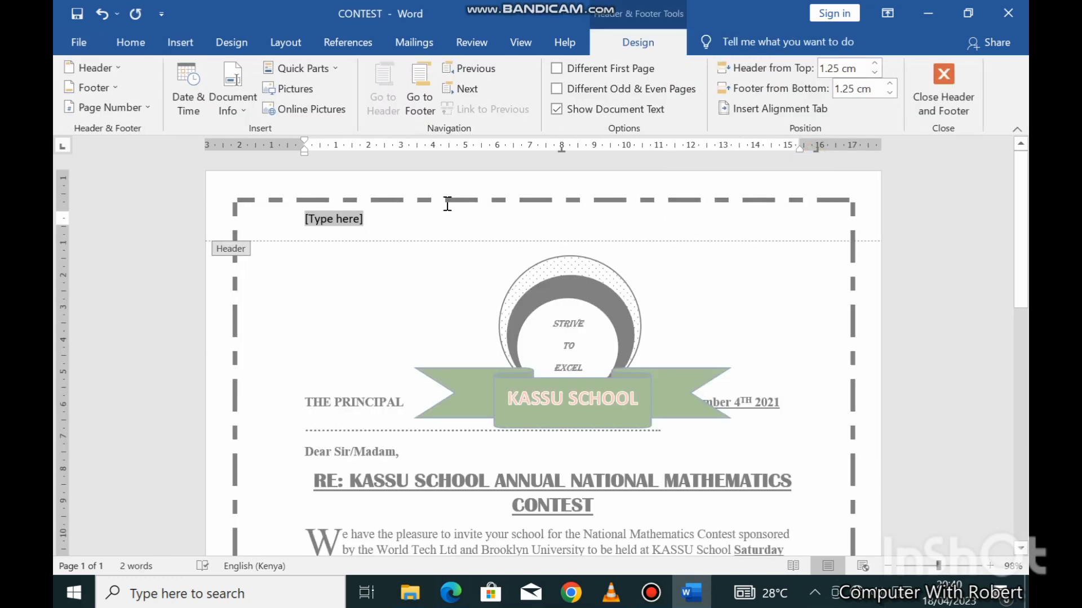
type("ROBERT O")
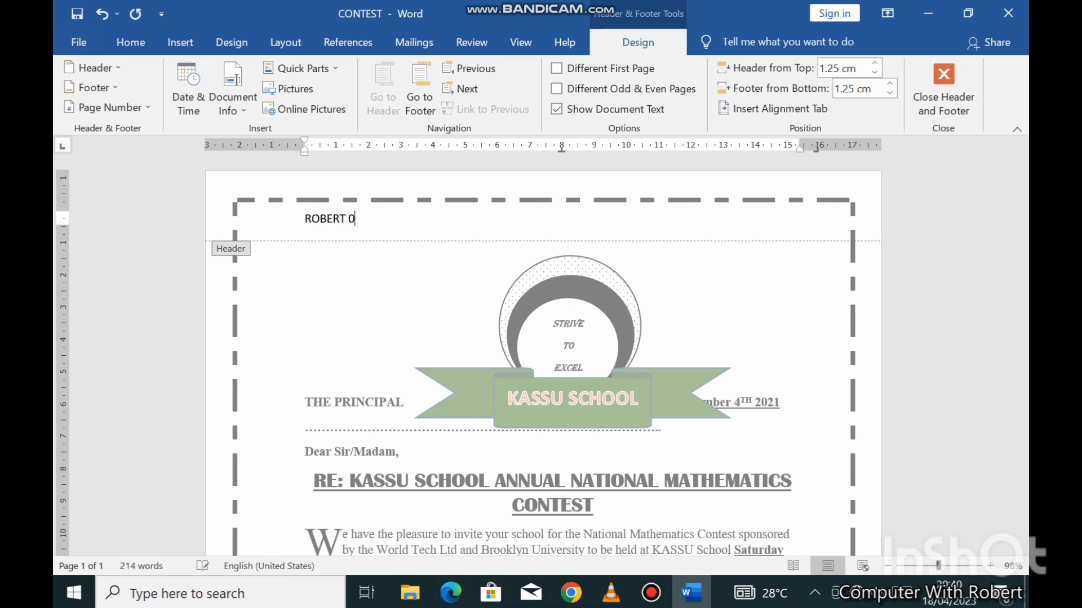
key("BackSpace")
key("BackSpace")
key("BackSpace")
type("254")
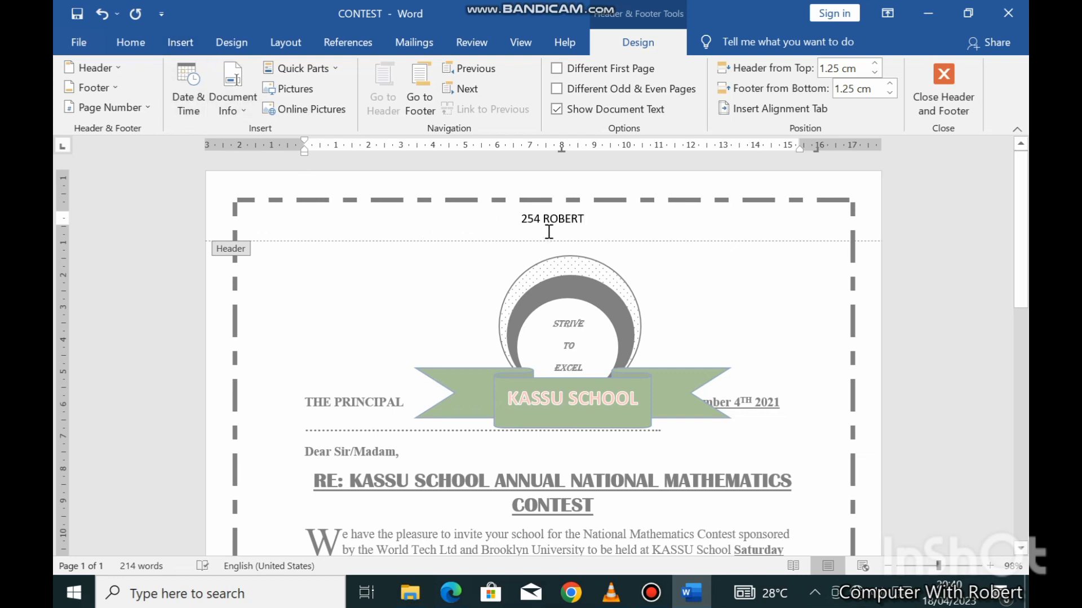
triple_click(559, 219)
left_click(569, 188)
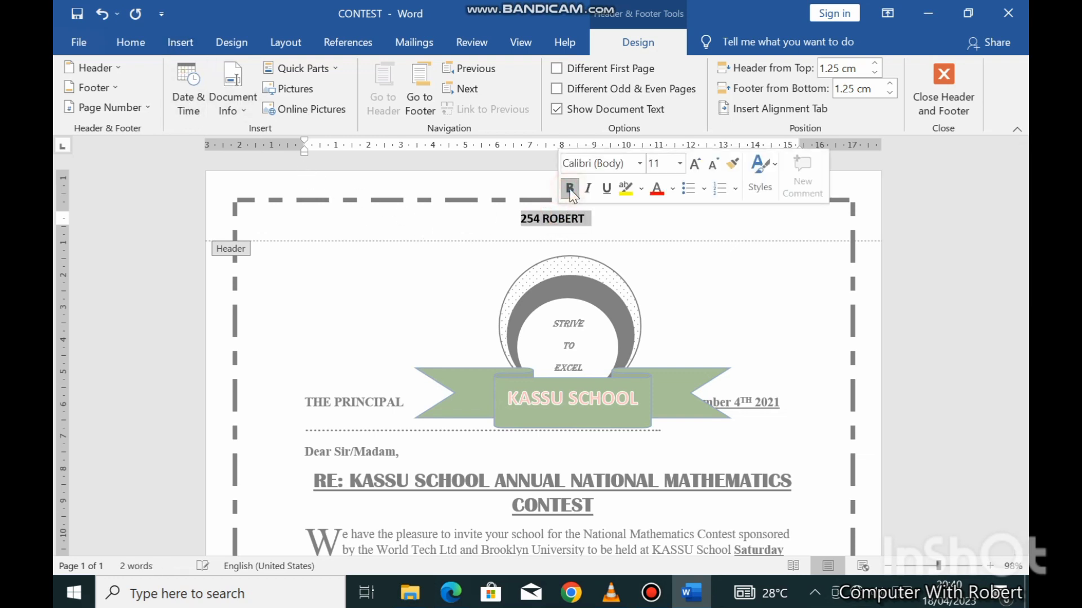
left_click(569, 223)
Draw a straight line beneath the header text in the plain black style
left_click(180, 42)
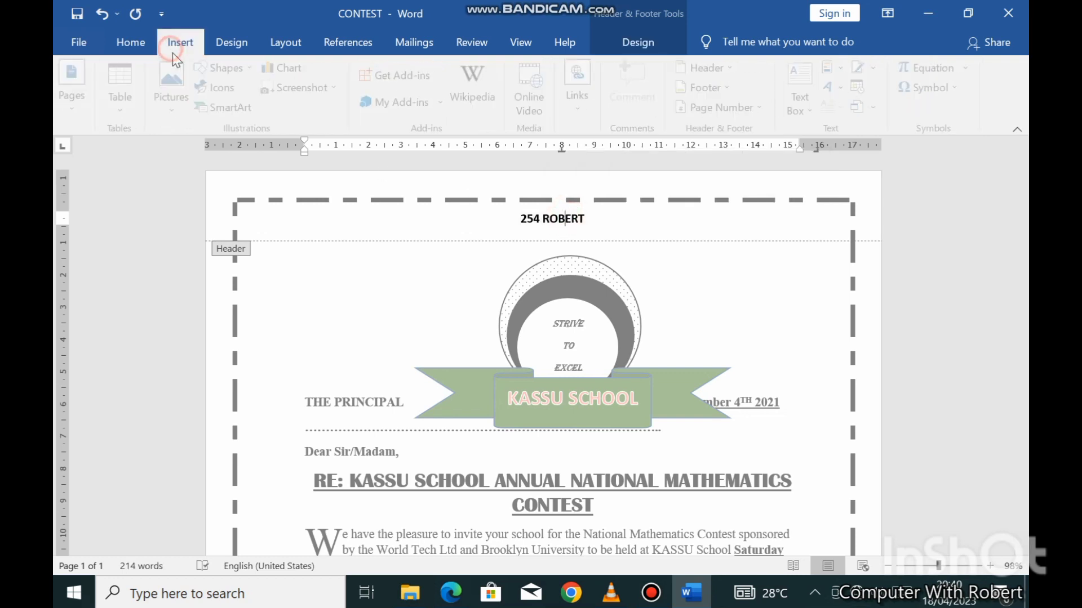
left_click(229, 67)
left_click(233, 123)
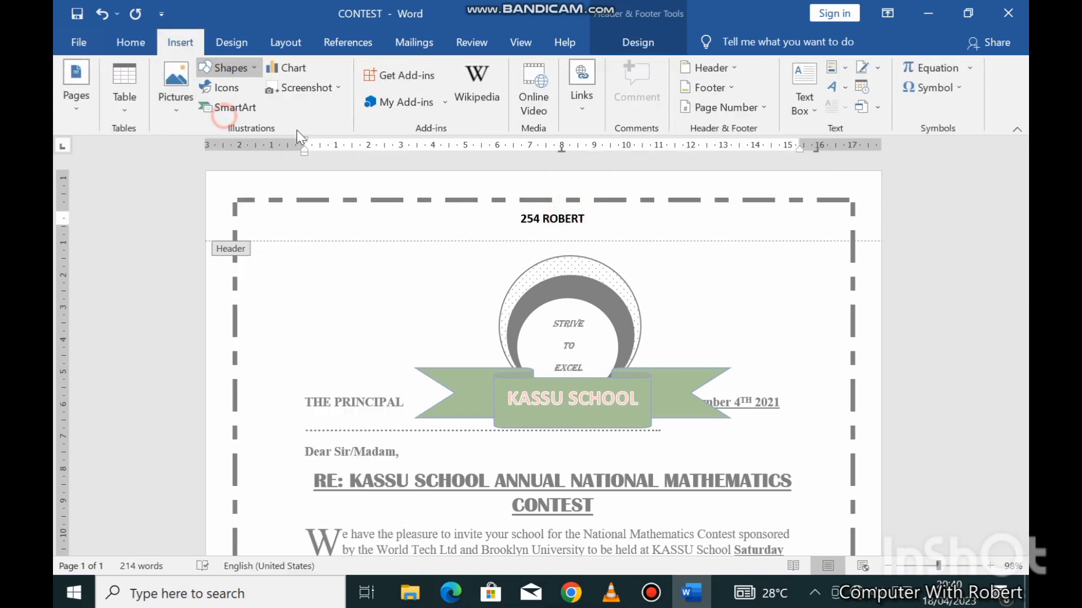
left_click_drag(481, 221, 596, 224)
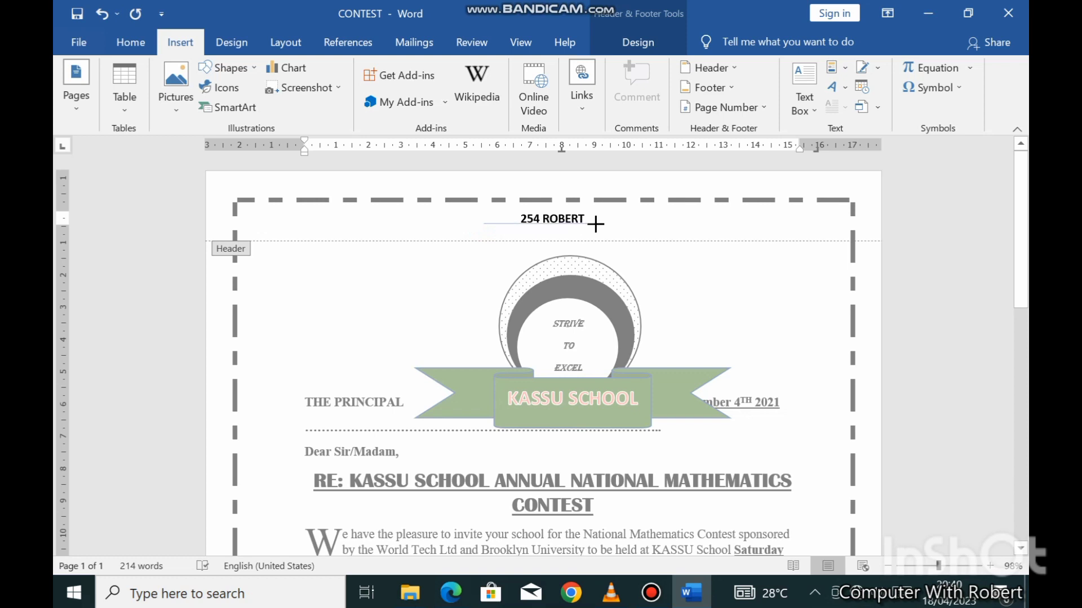
left_click_drag(603, 221, 603, 223)
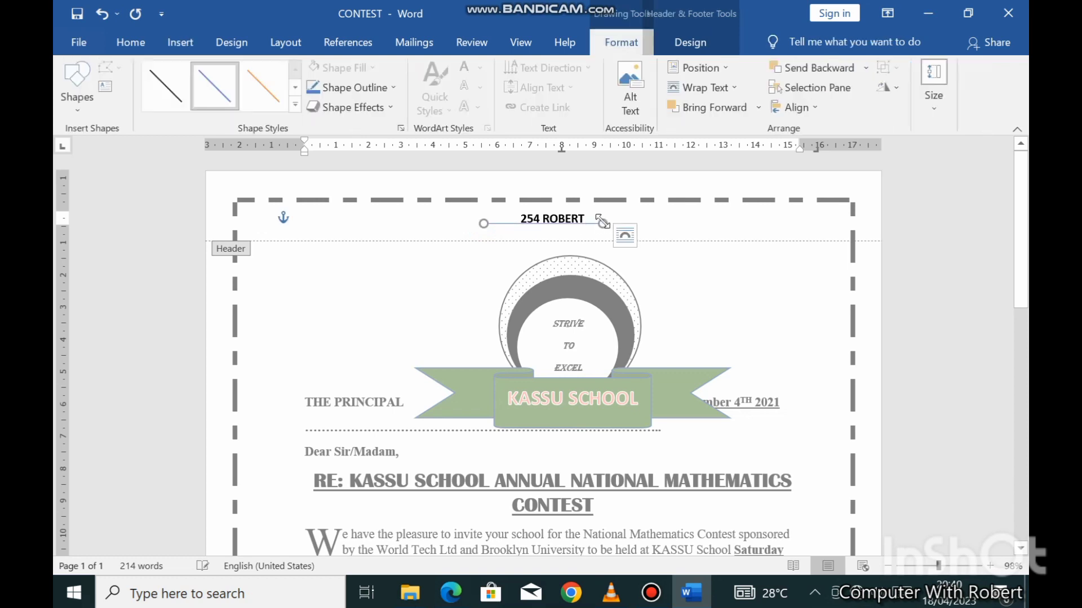
left_click(167, 100)
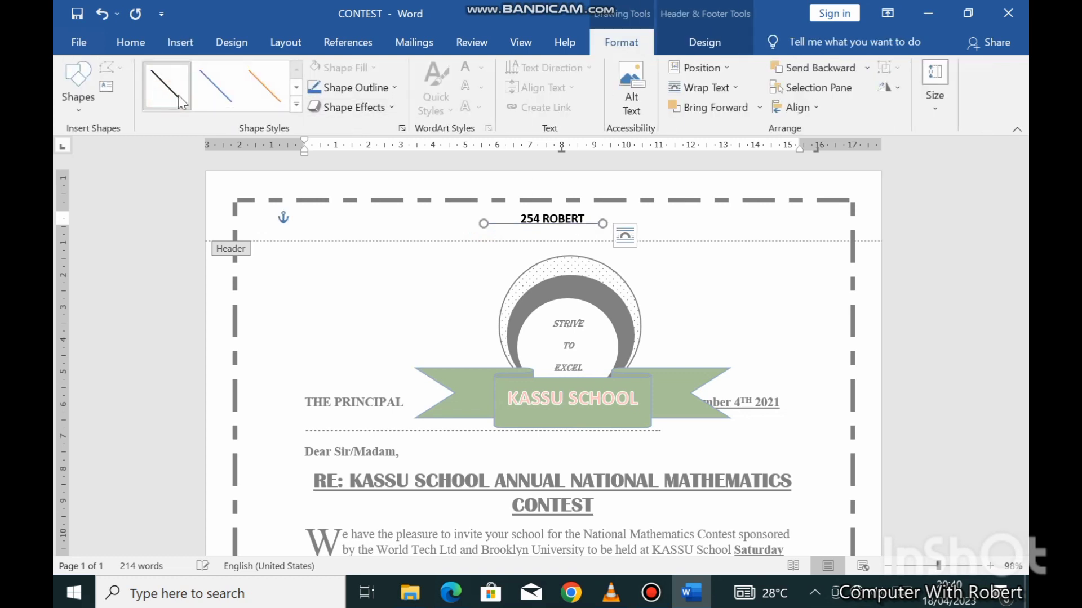
Set the line weight to 2¼ pt, nudge it down, and close the header
left_click(387, 86)
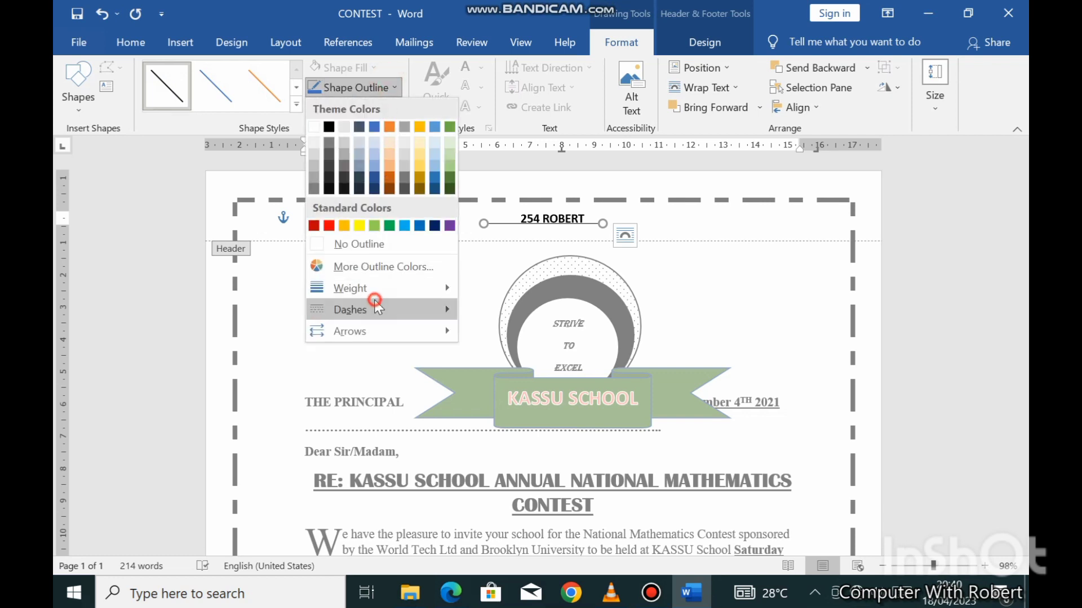
mouse_move(350, 289)
left_click(556, 421)
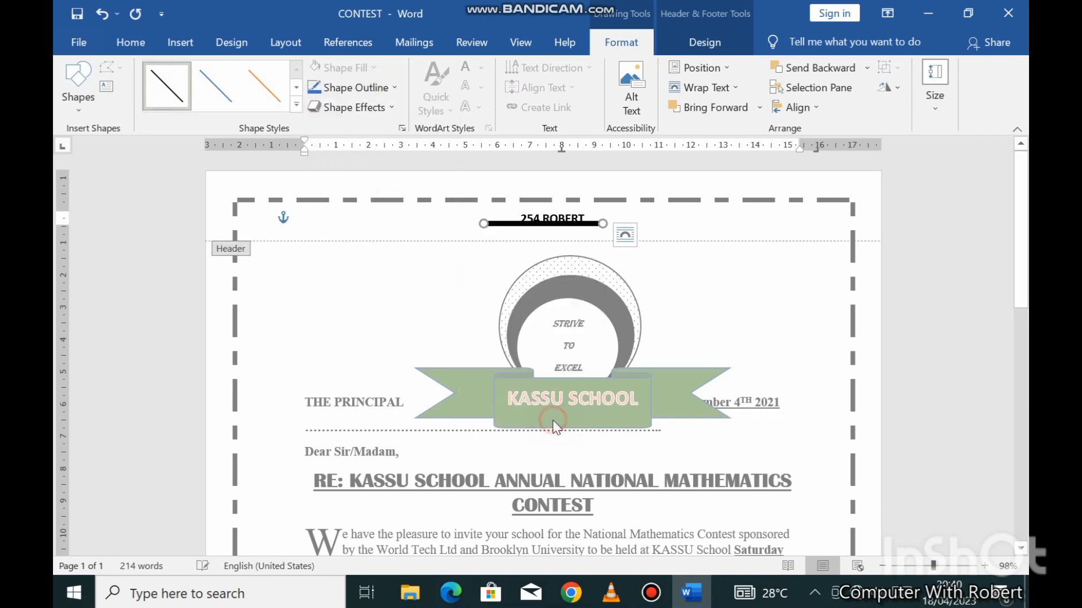
left_click(355, 88)
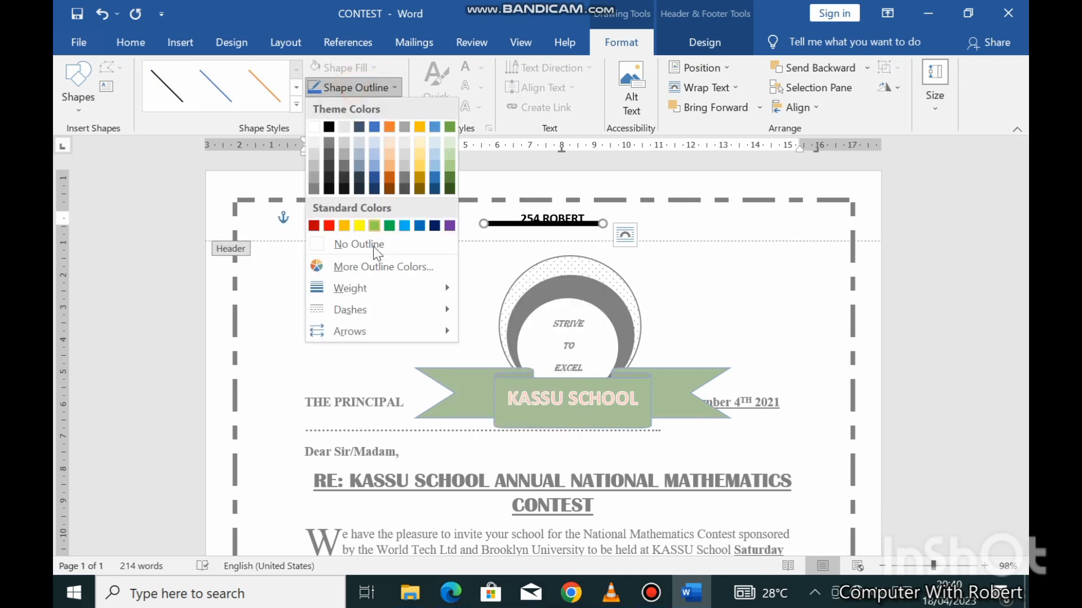
mouse_move(349, 289)
left_click(540, 383)
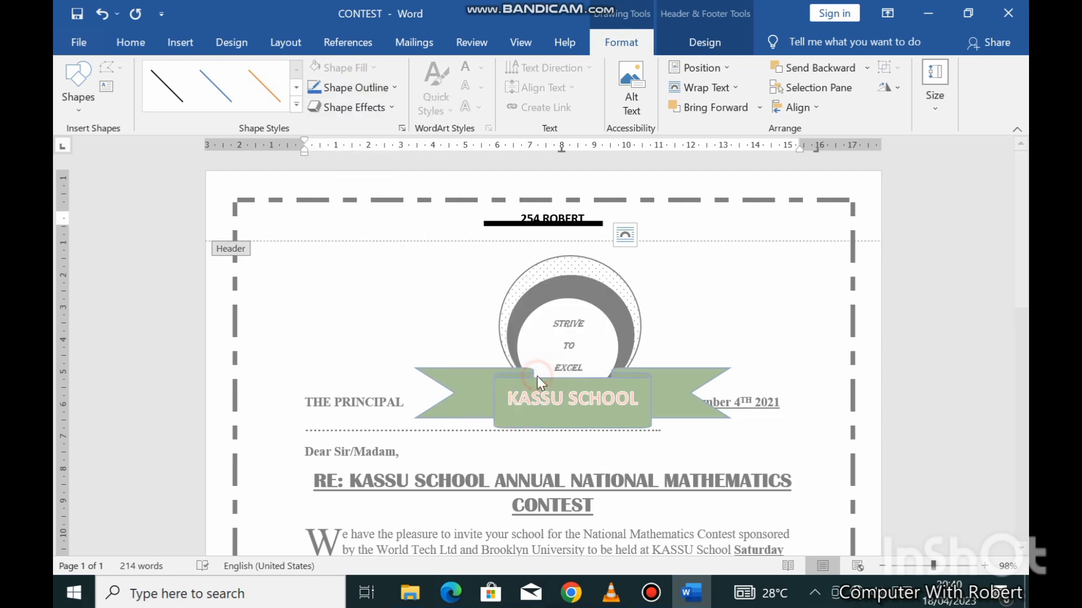
key("ctrl+Down")
key("ctrl+Down")
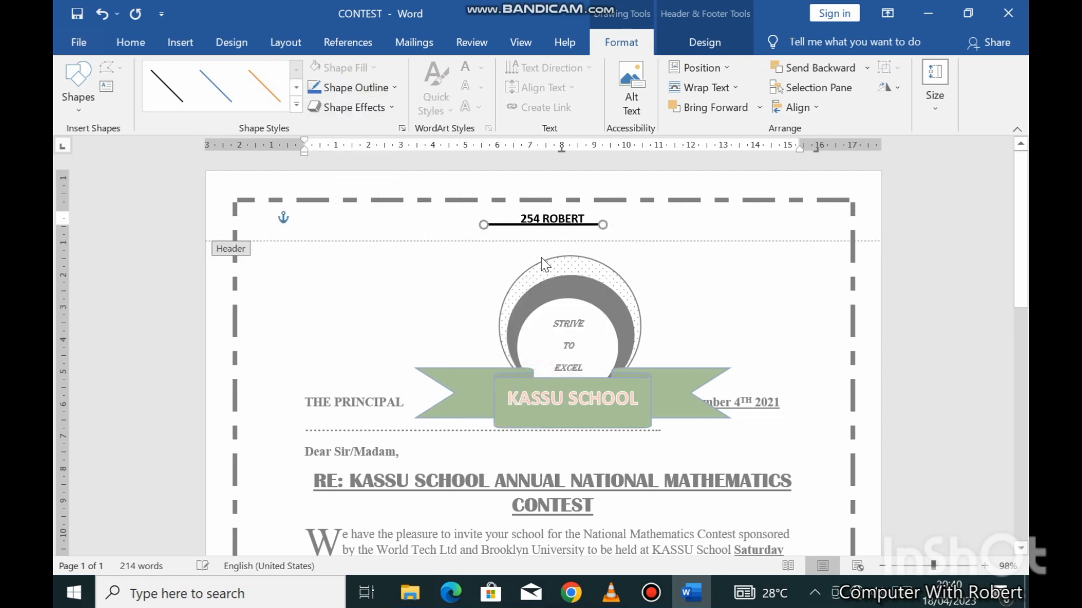
key("ctrl+Down")
key("ctrl+Down")
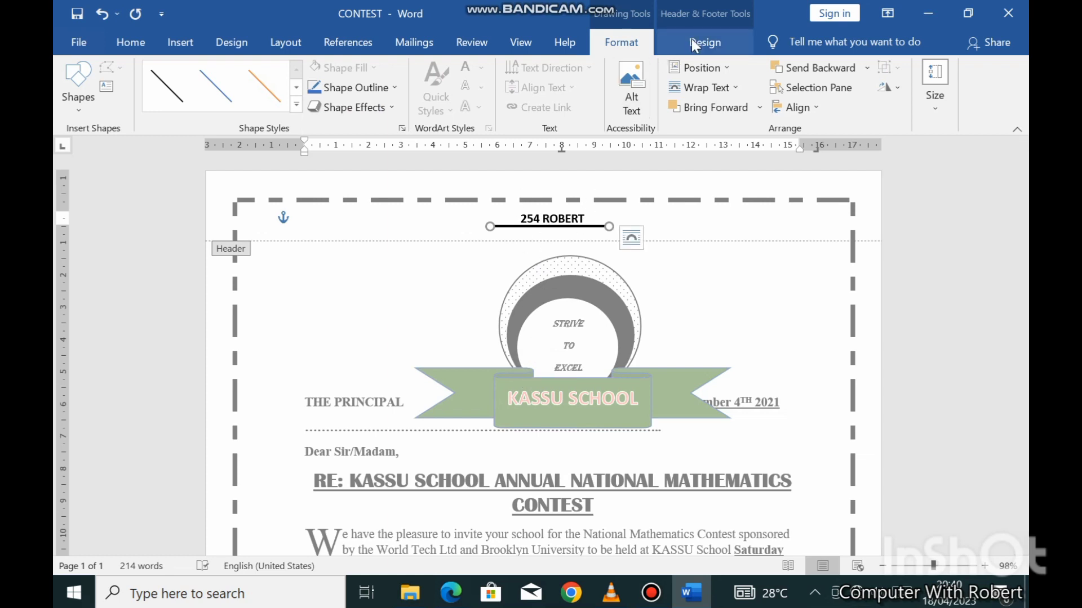
left_click(704, 42)
left_click(943, 92)
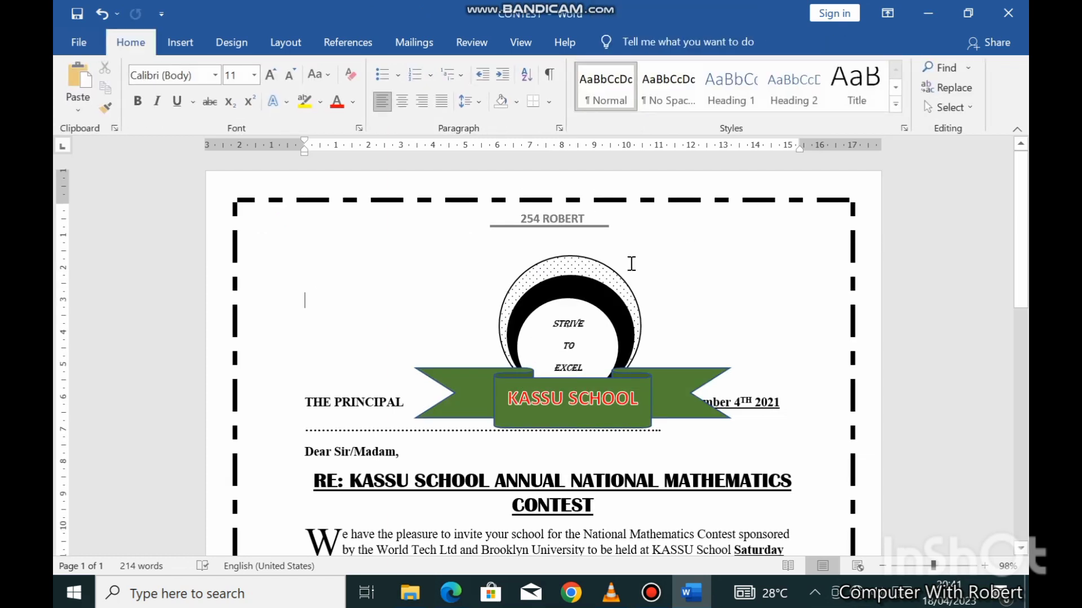
Nudge the logo circle, inner text and green banner up together above THE PRINCIPAL line
scroll(587, 325, "down", 8)
scroll(586, 326, "down", 3)
scroll(586, 326, "down", 4)
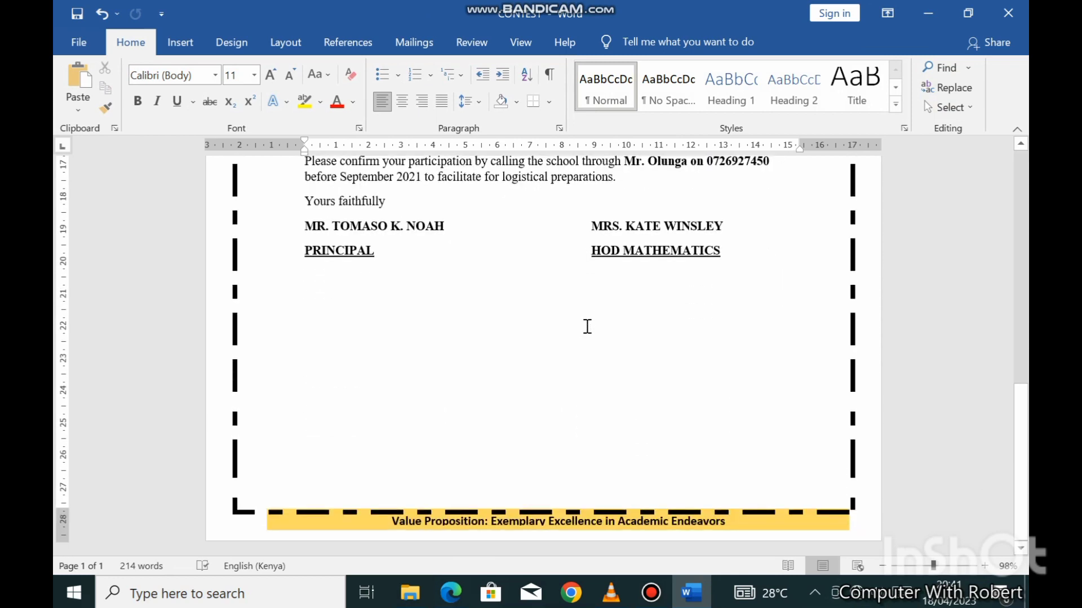
scroll(587, 325, "up", 9)
scroll(586, 324, "up", 7)
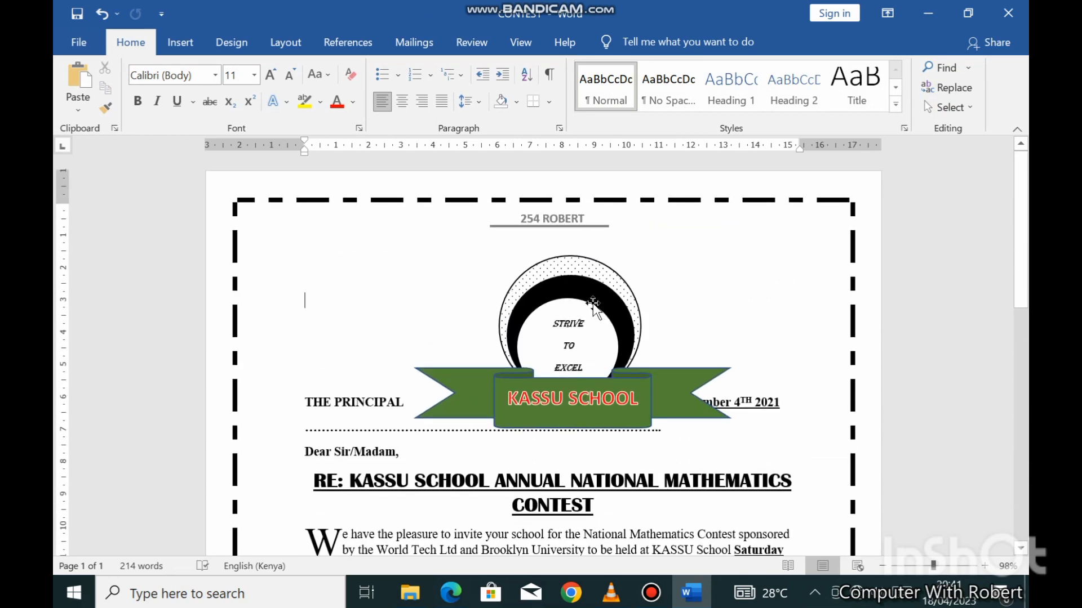
left_click(526, 273)
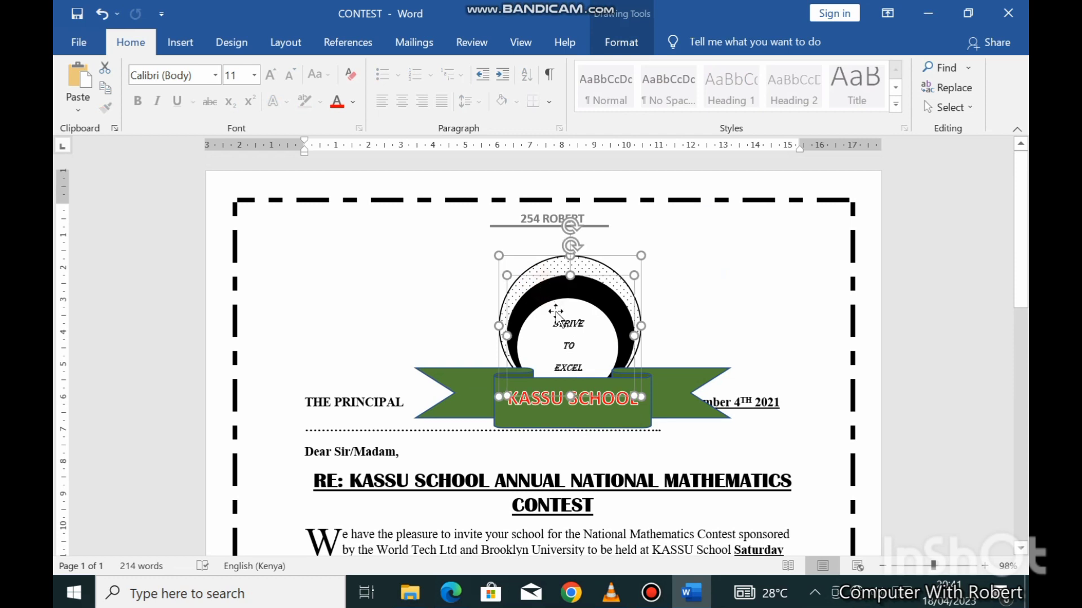
left_click(555, 331)
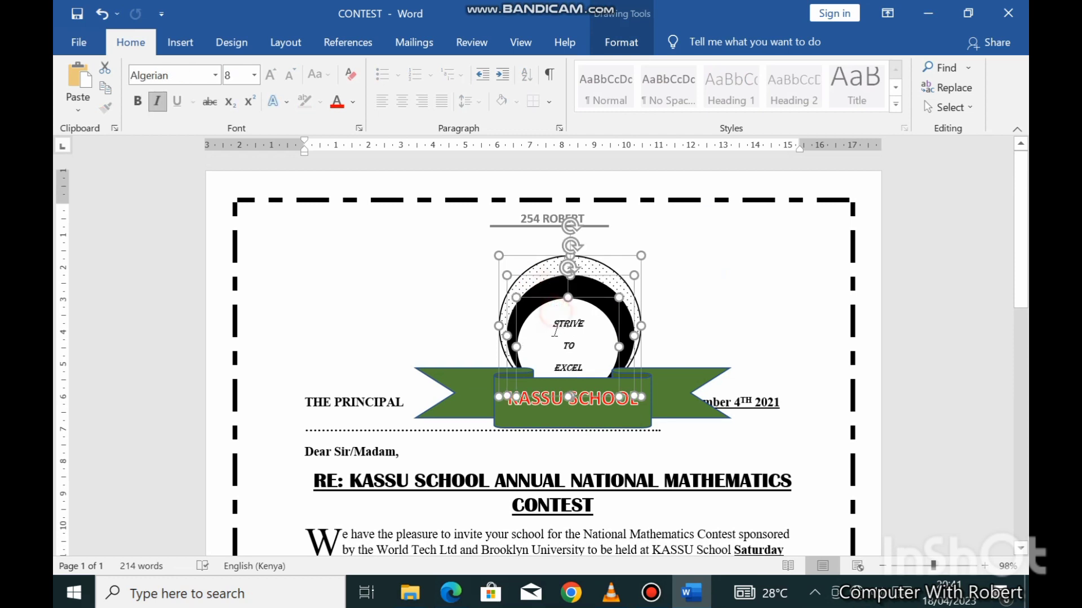
left_click(557, 428, "shift")
key("Up")
key("Up")
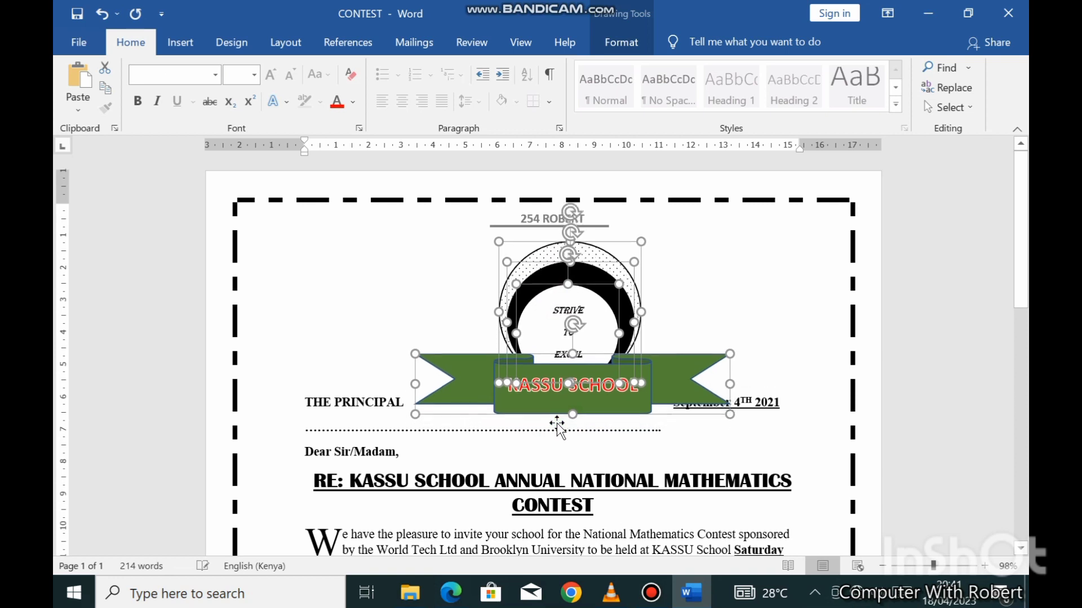
key("Up")
left_click(554, 480)
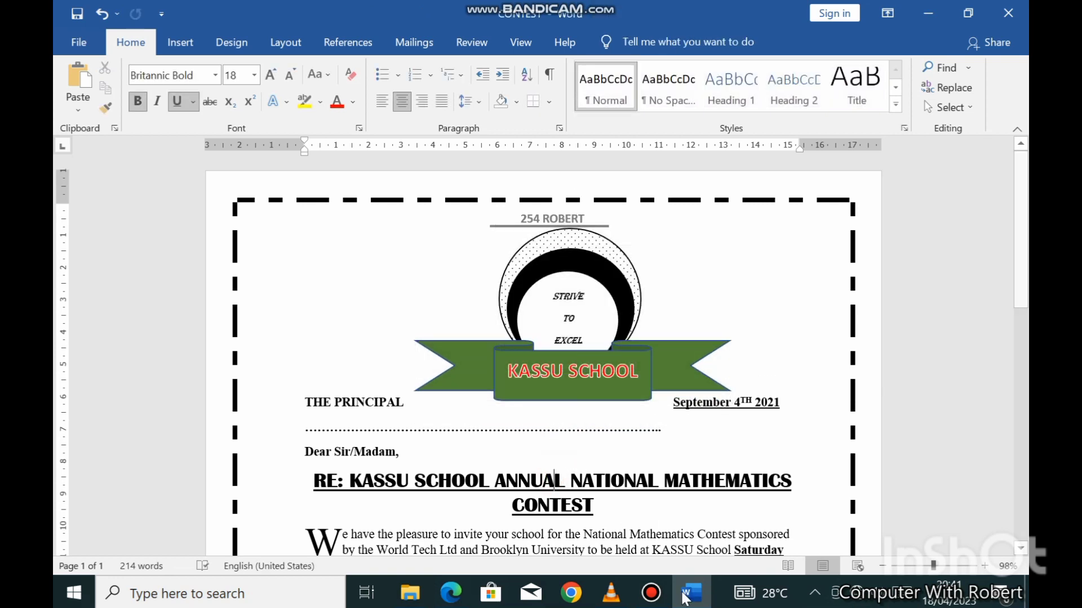
Restore the Word window lower on screen and bring the PDF instructions forward
double_click(571, 18)
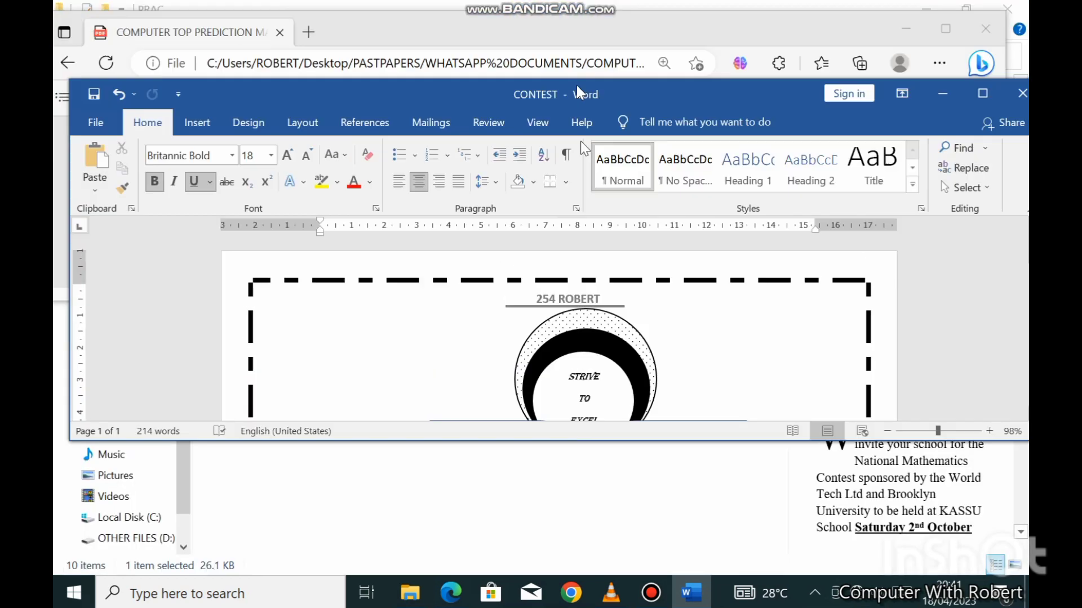
left_click_drag(571, 18, 584, 237)
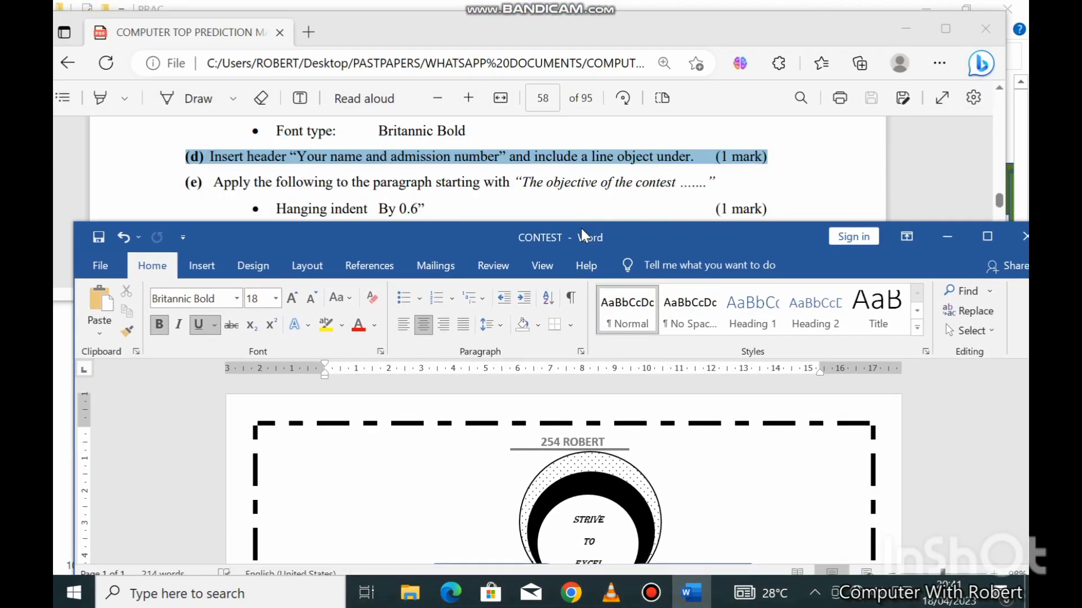
left_click(544, 140)
scroll(394, 247, "down", 1)
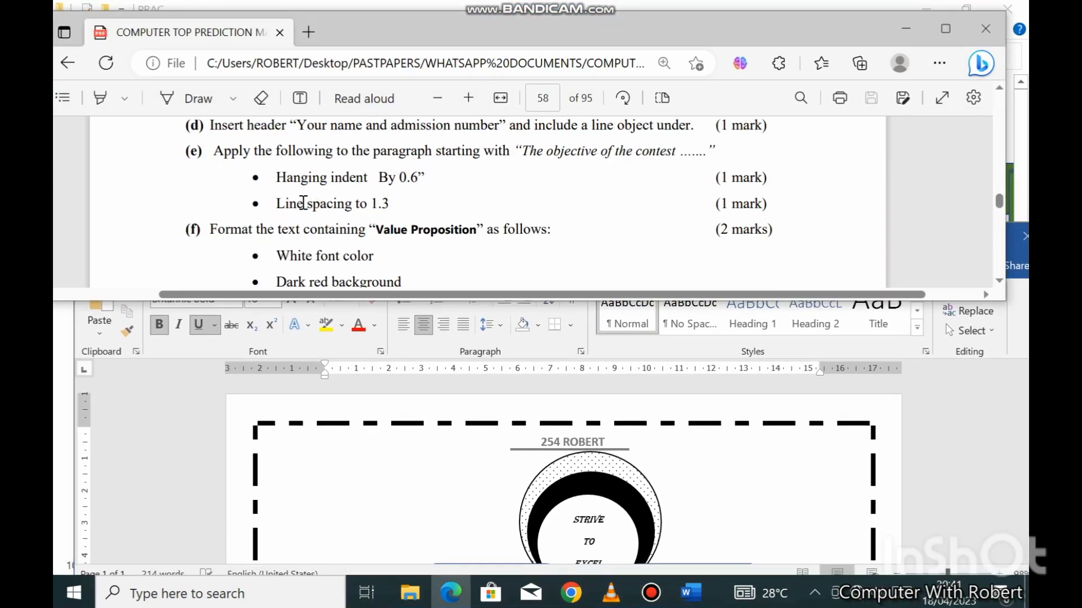
Read part (e)'s instruction about the contest objective paragraph
left_click_drag(216, 163, 700, 153)
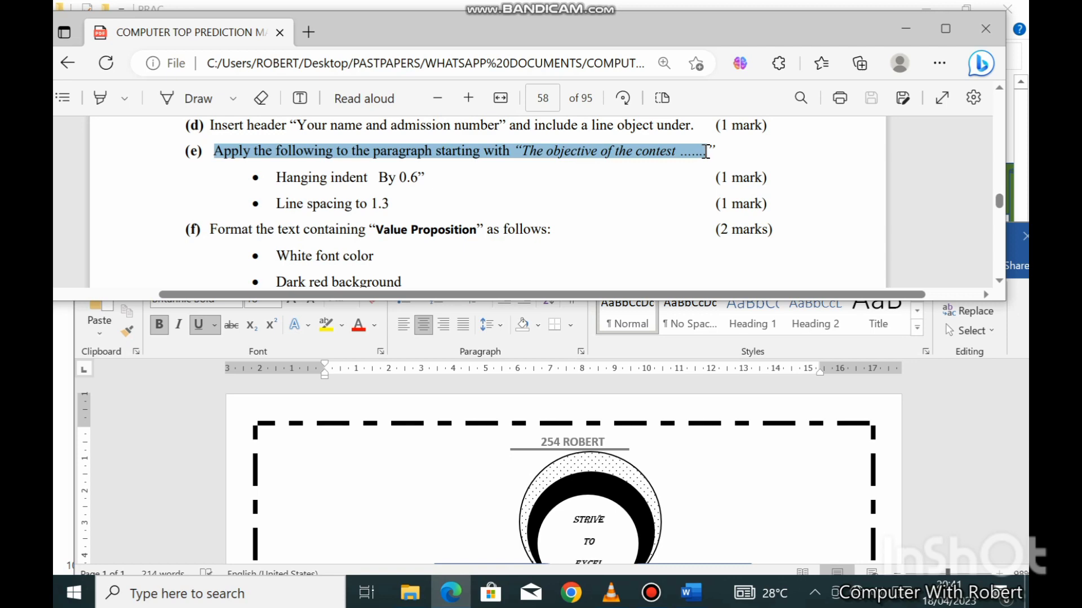
scroll(338, 471, "down", 5)
scroll(338, 470, "down", 3)
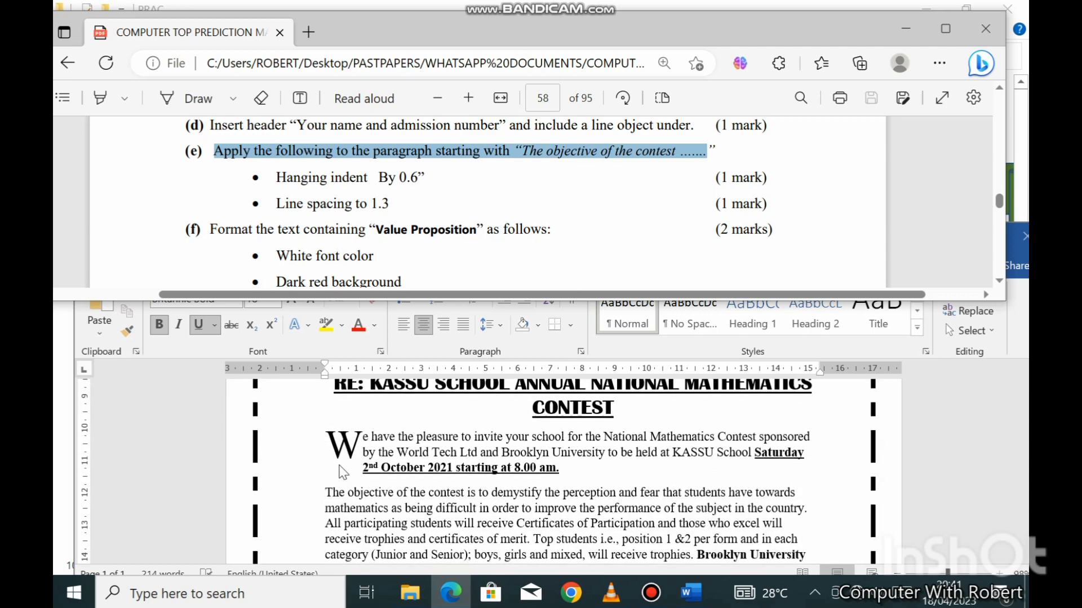
scroll(341, 470, "down", 3)
scroll(340, 471, "down", 1)
Select the paragraph beginning "The objective of the contest" and note the 0.6" hanging indent requirement
left_click(373, 433)
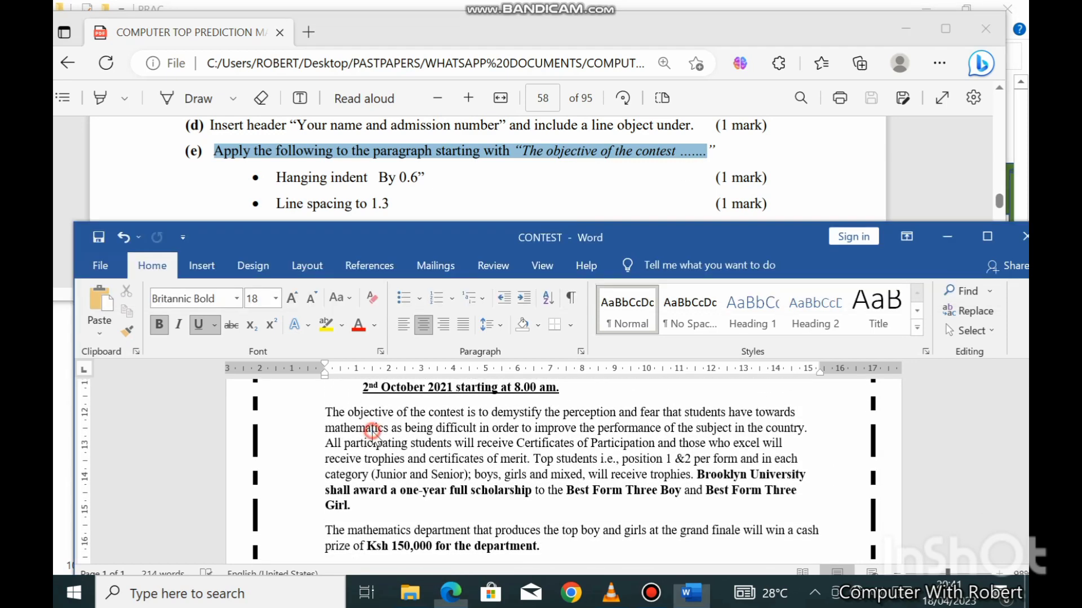
triple_click(373, 433)
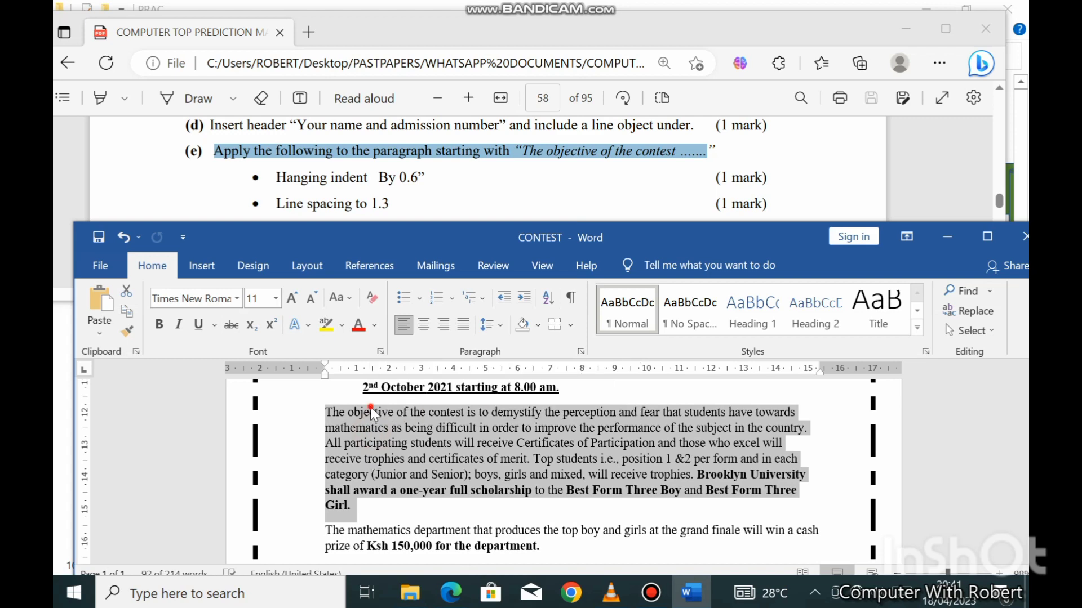
left_click(337, 412)
left_click_drag(324, 414, 542, 414)
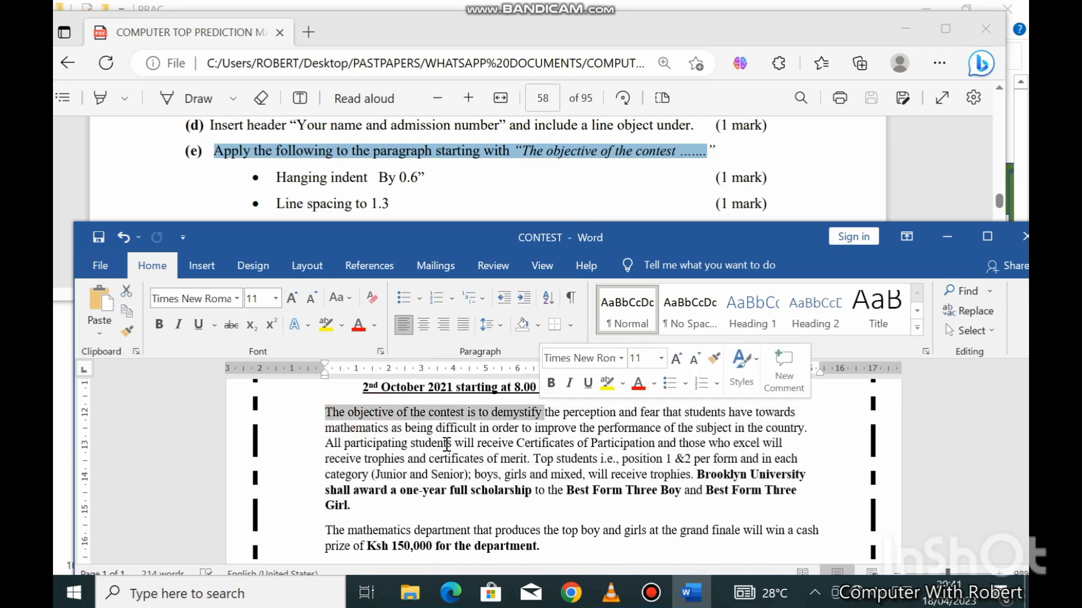
triple_click(447, 444)
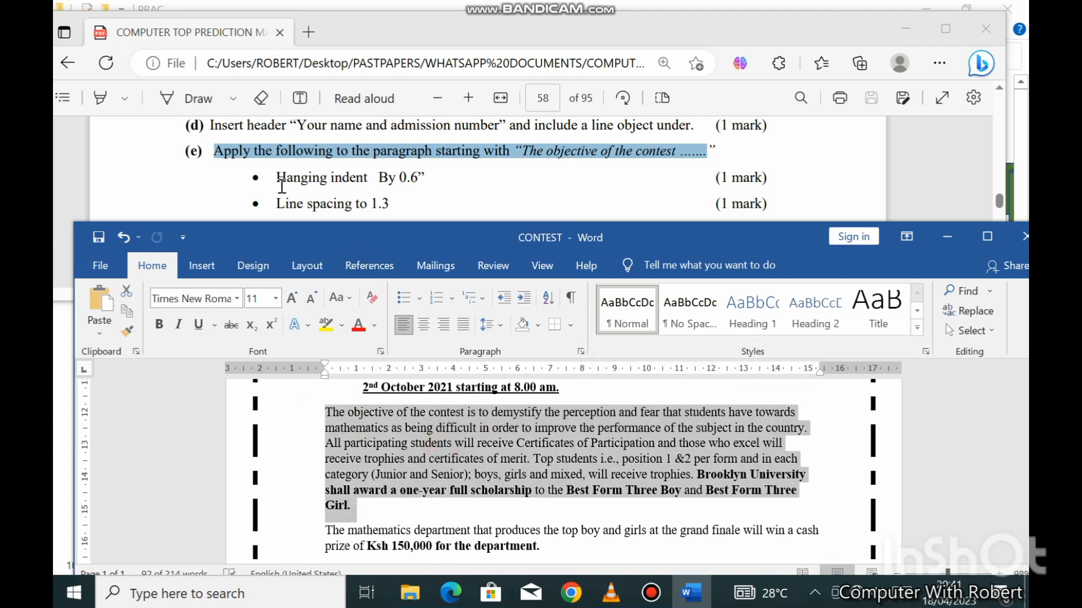
left_click_drag(276, 178, 431, 177)
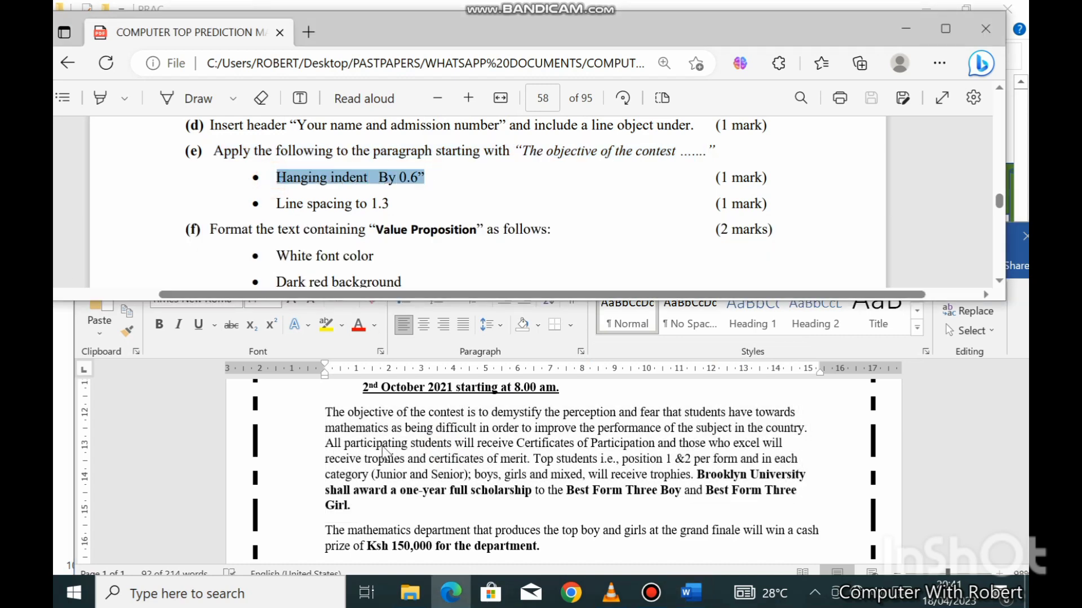
key("alt+Tab")
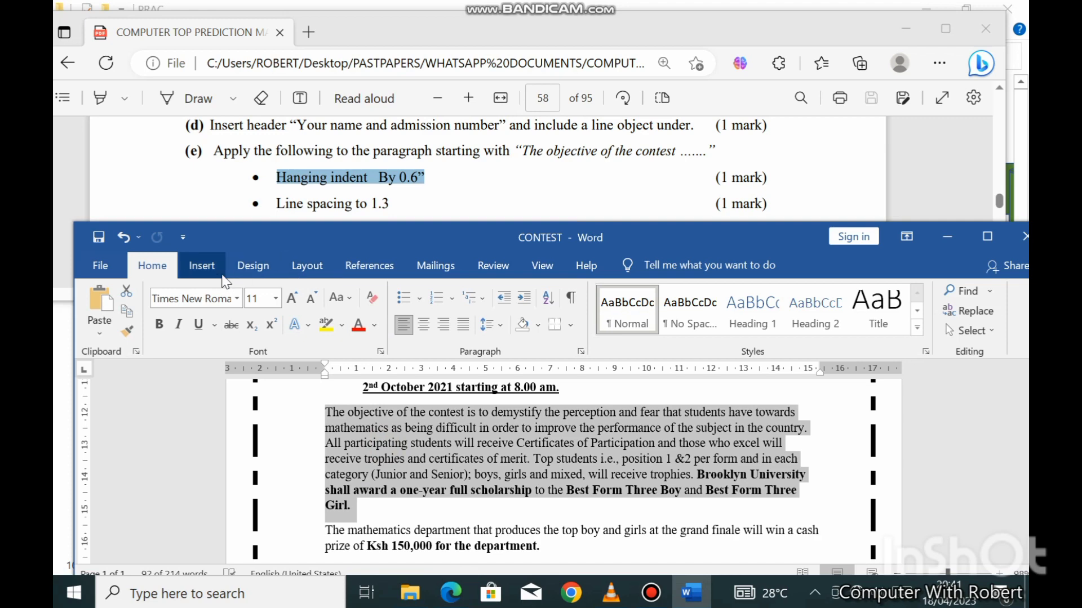
Try a hanging indent in the Paragraph dialog, then cancel because it reads 1.27 cm
left_click(579, 352)
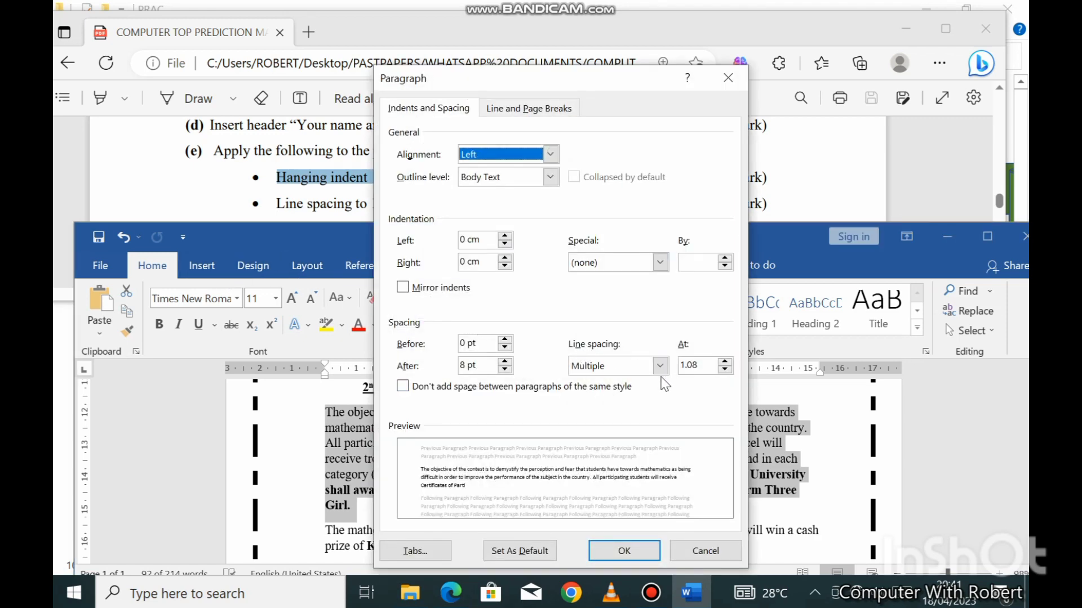
left_click(660, 263)
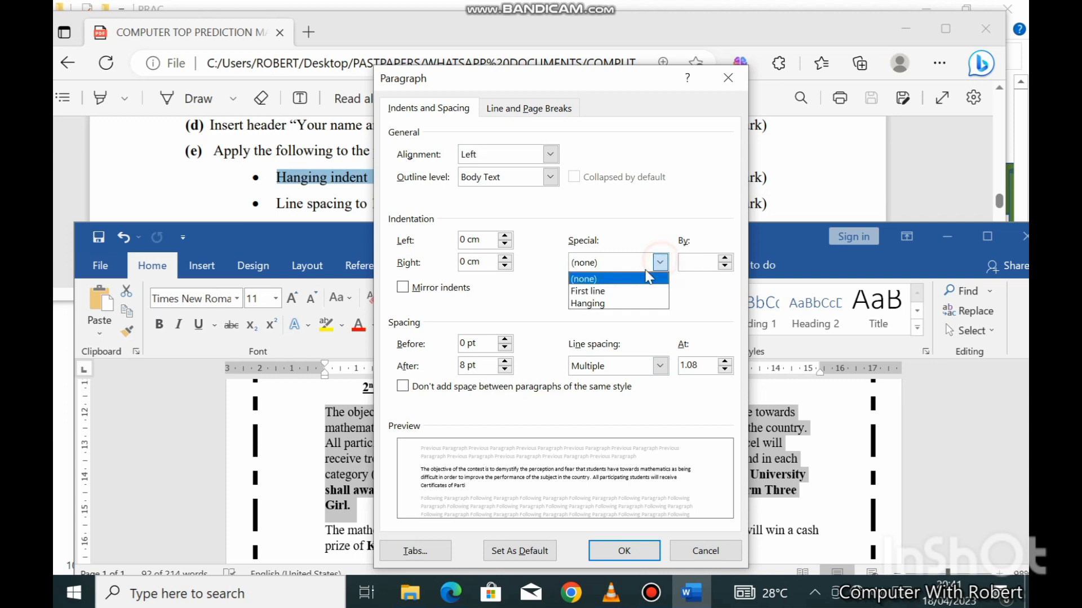
left_click(606, 304)
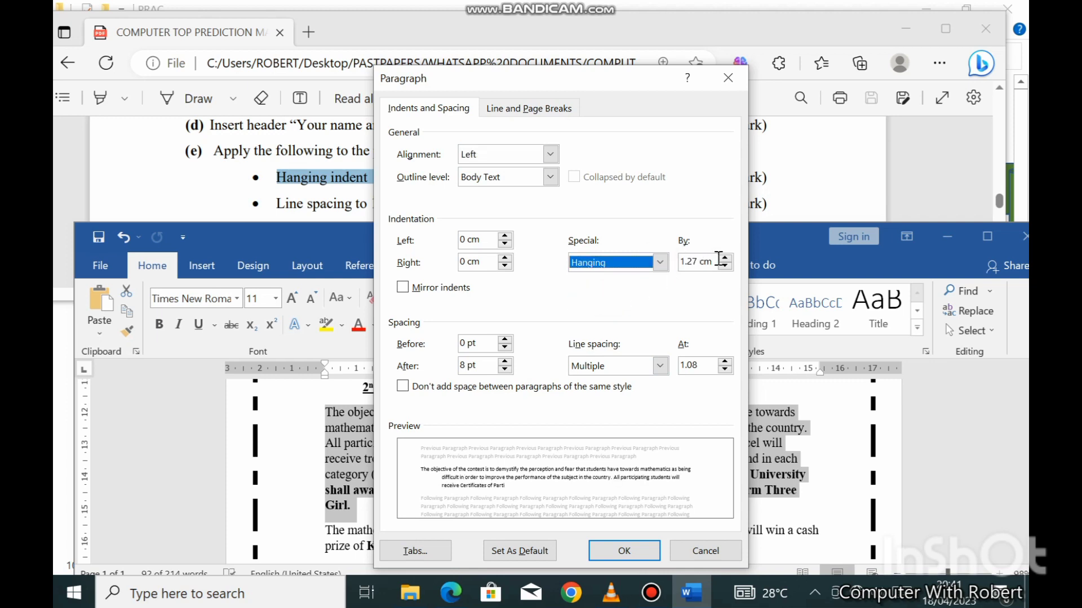
left_click_drag(715, 261, 680, 262)
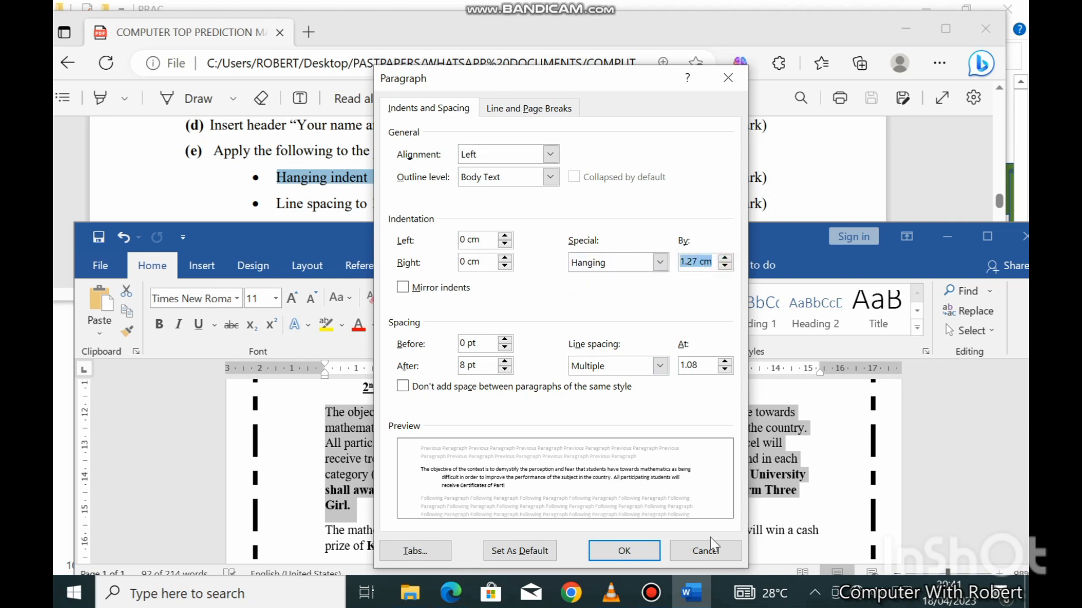
left_click(705, 550)
In Word Options > Advanced, set 'Show measurements in units of' to Inches
left_click(105, 270)
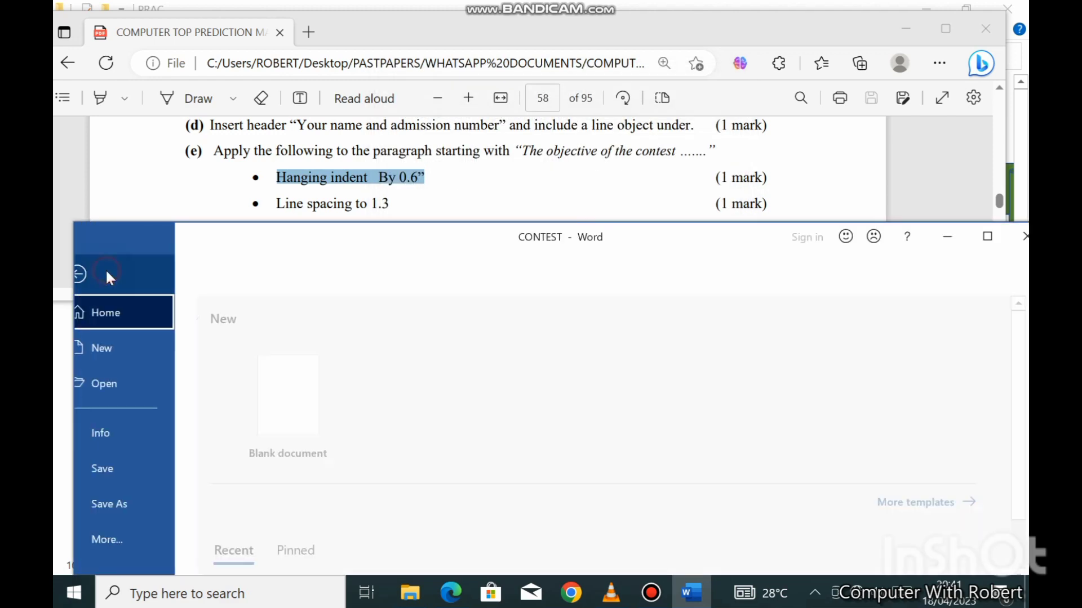
left_click(148, 541)
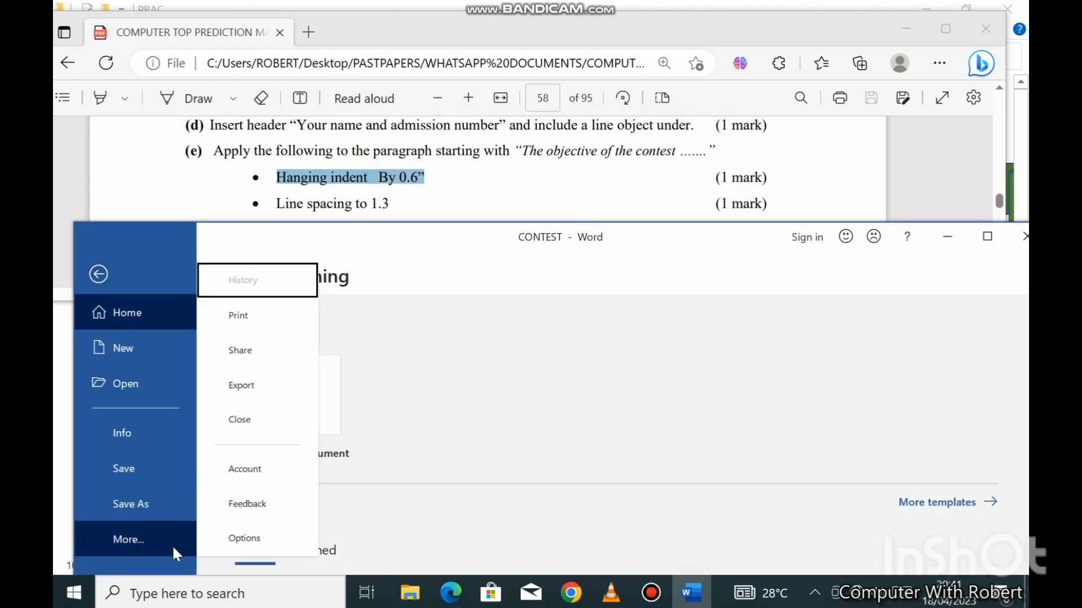
left_click(239, 538)
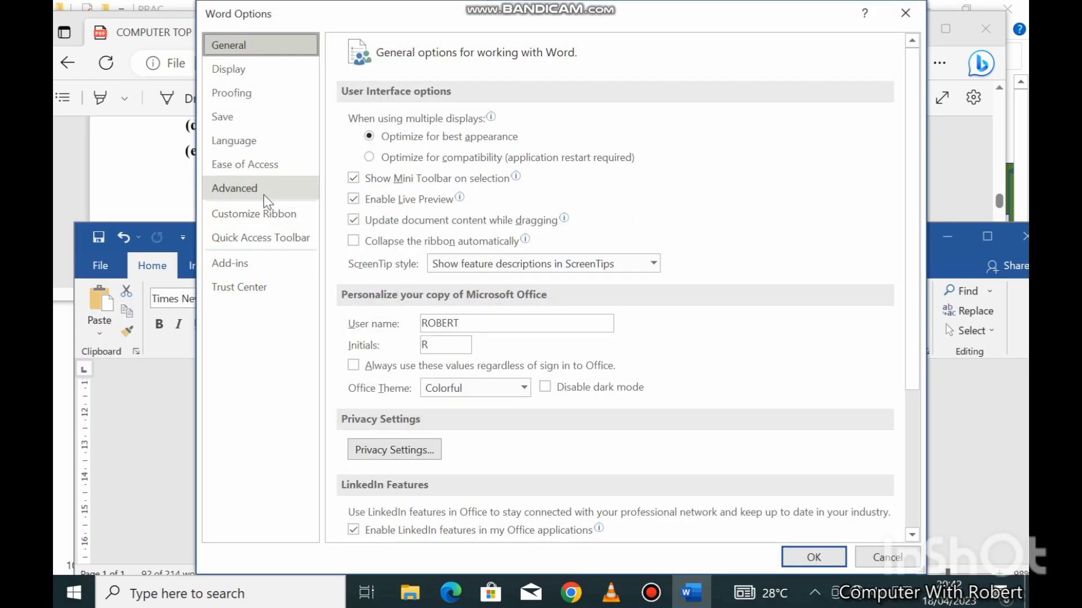
left_click(264, 194)
scroll(452, 369, "down", 4)
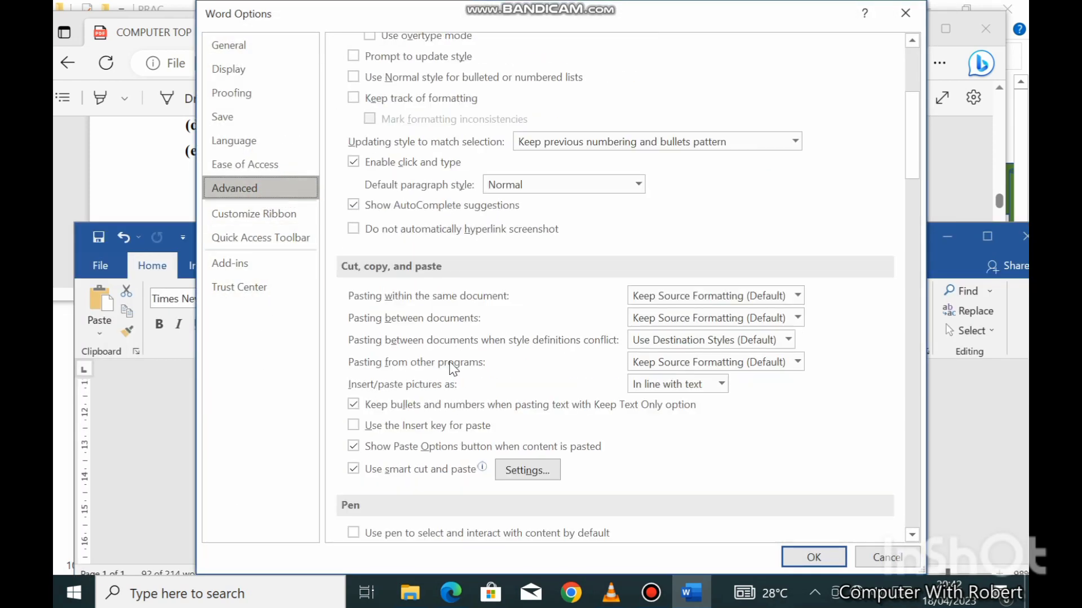
scroll(453, 369, "down", 5)
scroll(452, 369, "down", 3)
scroll(453, 369, "down", 3)
scroll(453, 369, "down", 3)
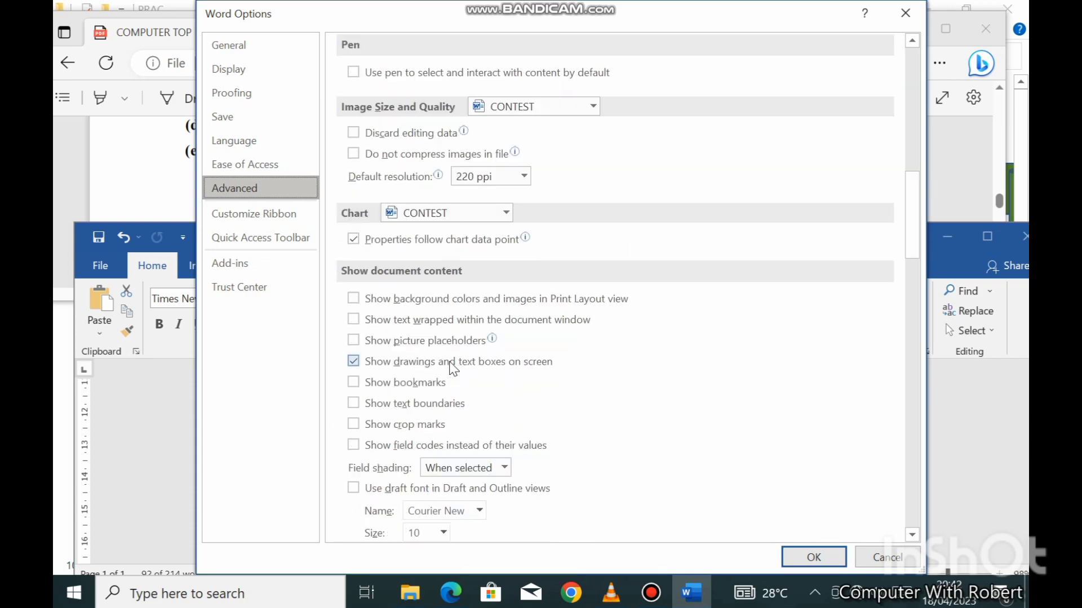
scroll(453, 369, "down", 4)
scroll(453, 369, "down", 3)
scroll(428, 369, "down", 1)
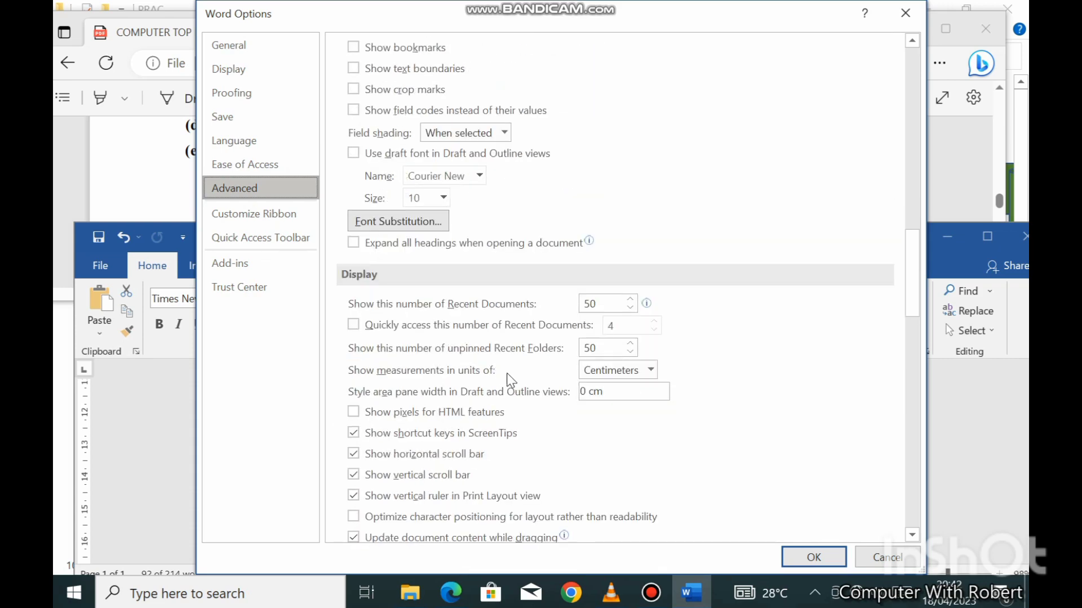
left_click(619, 373)
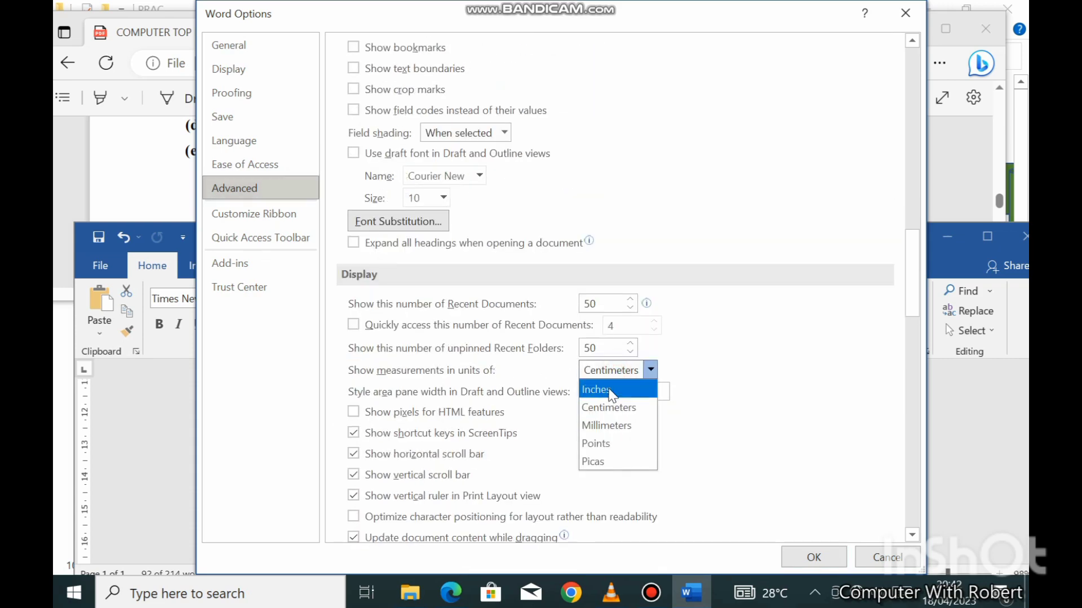
left_click(609, 389)
left_click(811, 557)
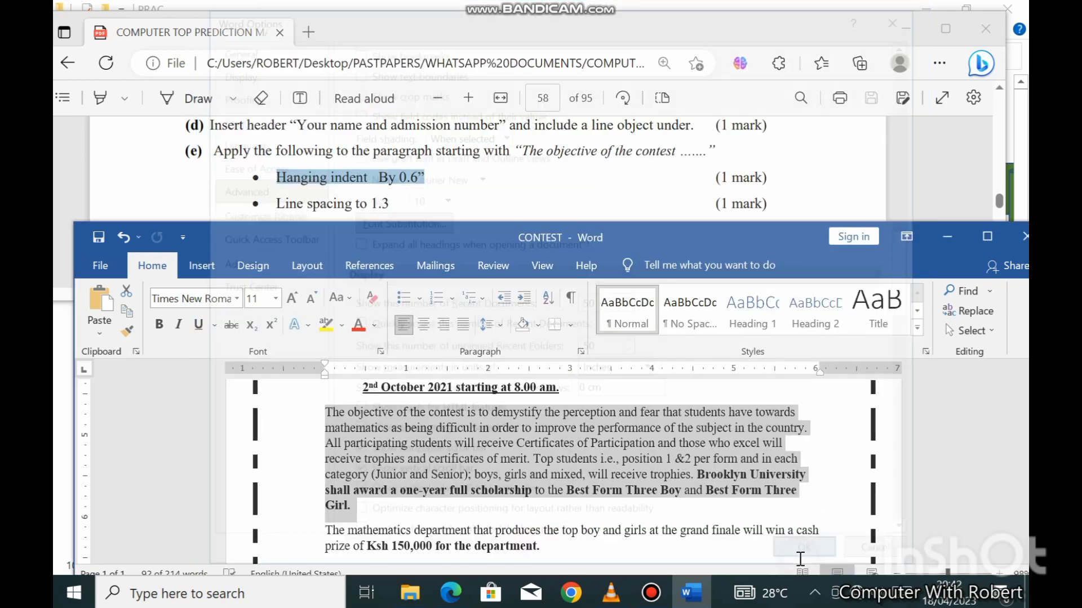
Give the objective paragraph a Hanging special indent of 0.6" via the Paragraph dialog
left_click(580, 351)
left_click(658, 264)
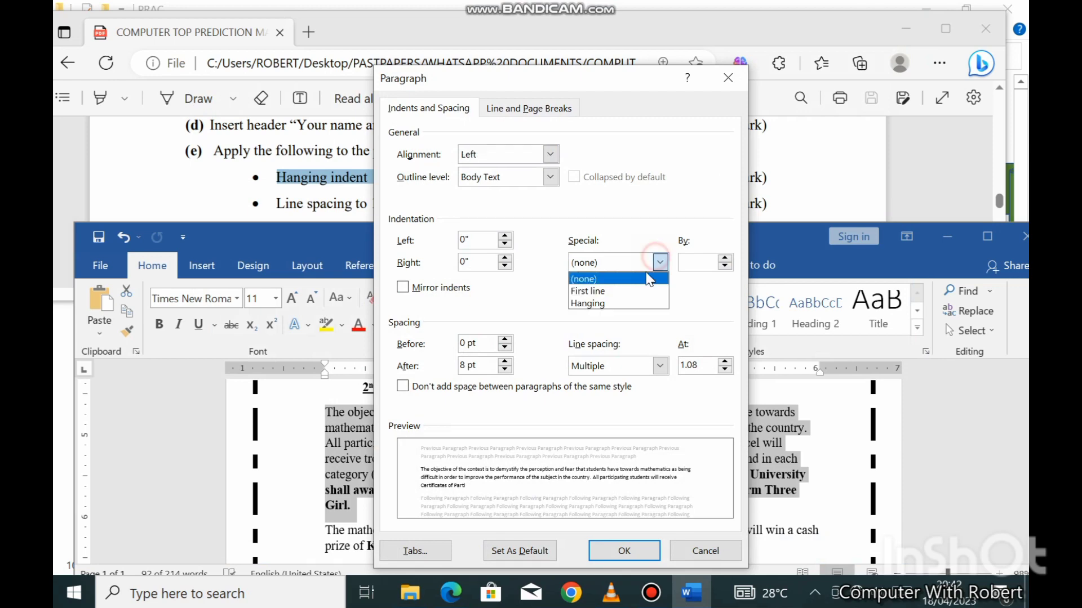
left_click(623, 309)
left_click(725, 258)
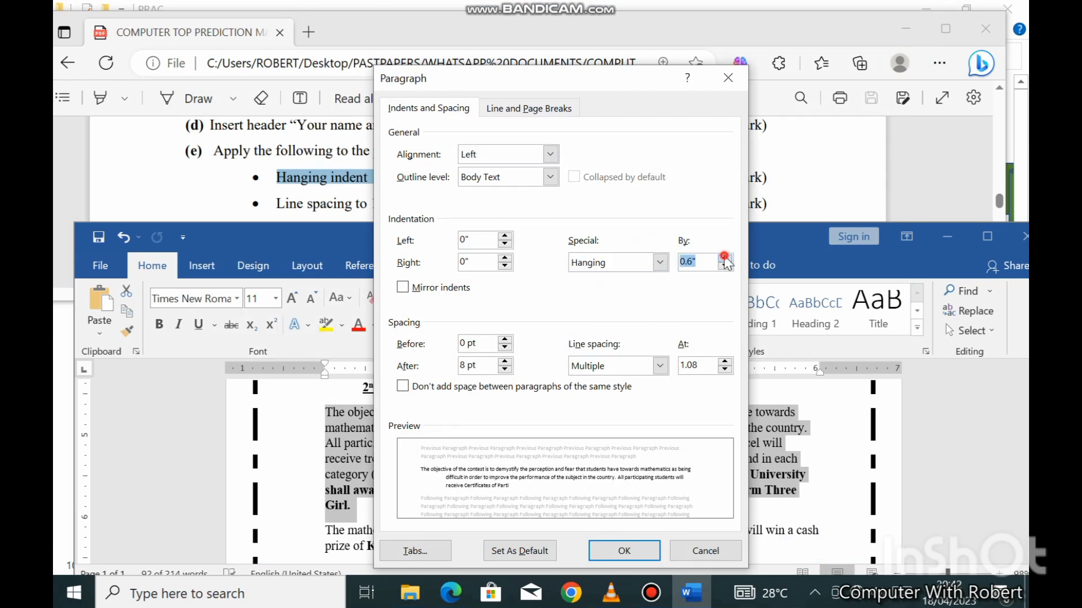
left_click(606, 552)
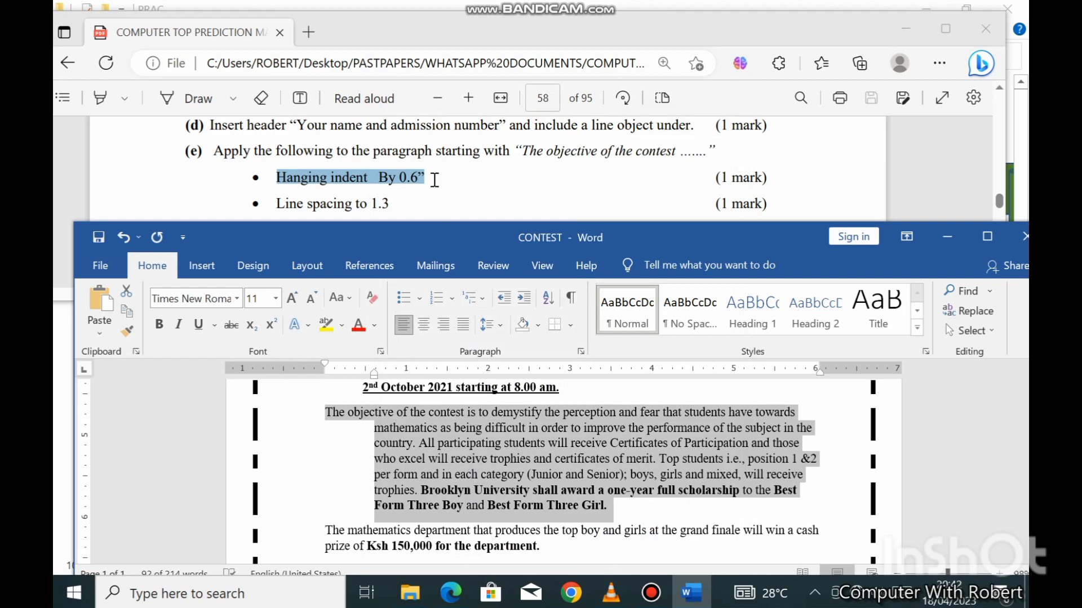
scroll(435, 180, "down", 1)
Mark the line spacing requirement, then choose Multiple line spacing in the Paragraph dialog
triple_click(331, 177)
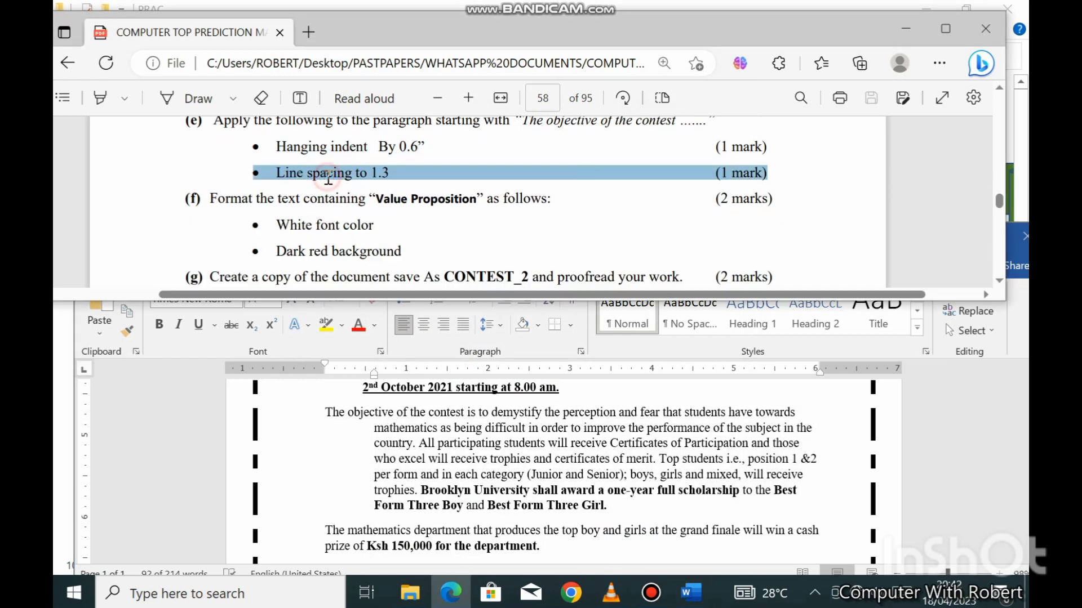
left_click(485, 355)
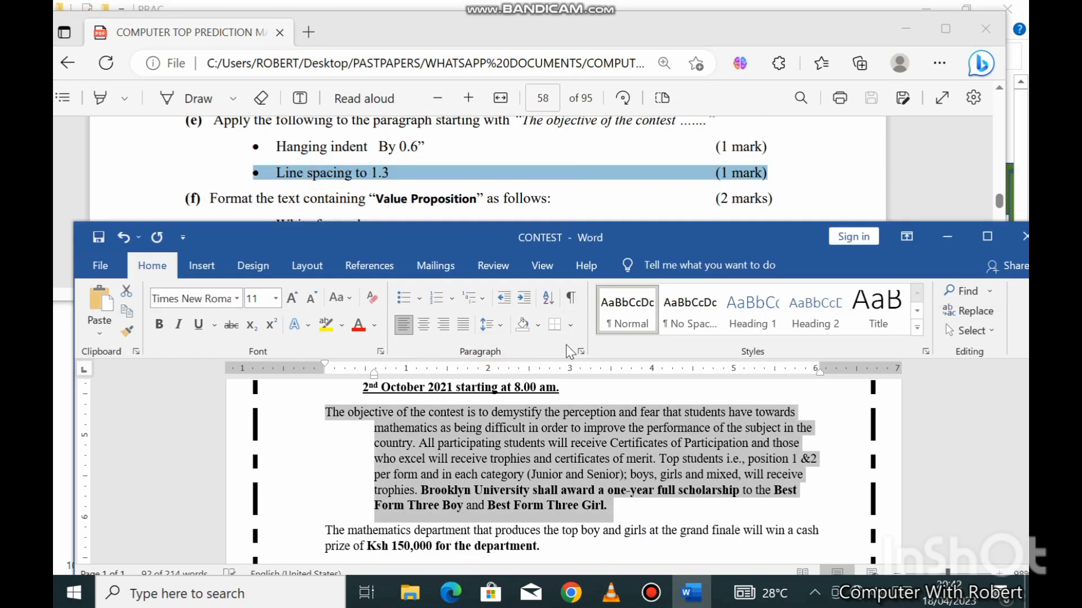
left_click(581, 351)
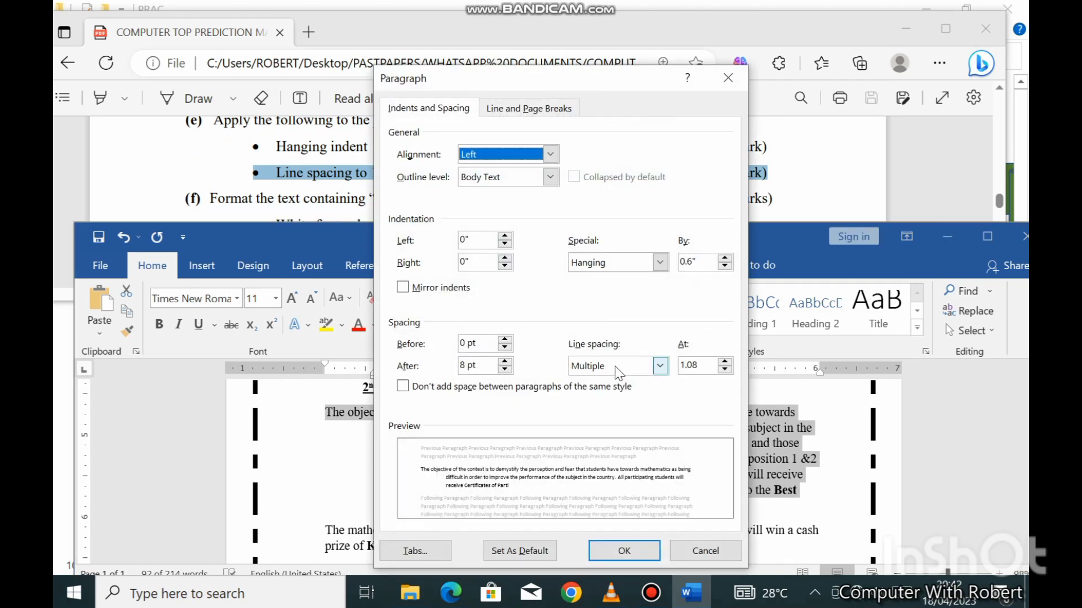
left_click(659, 367)
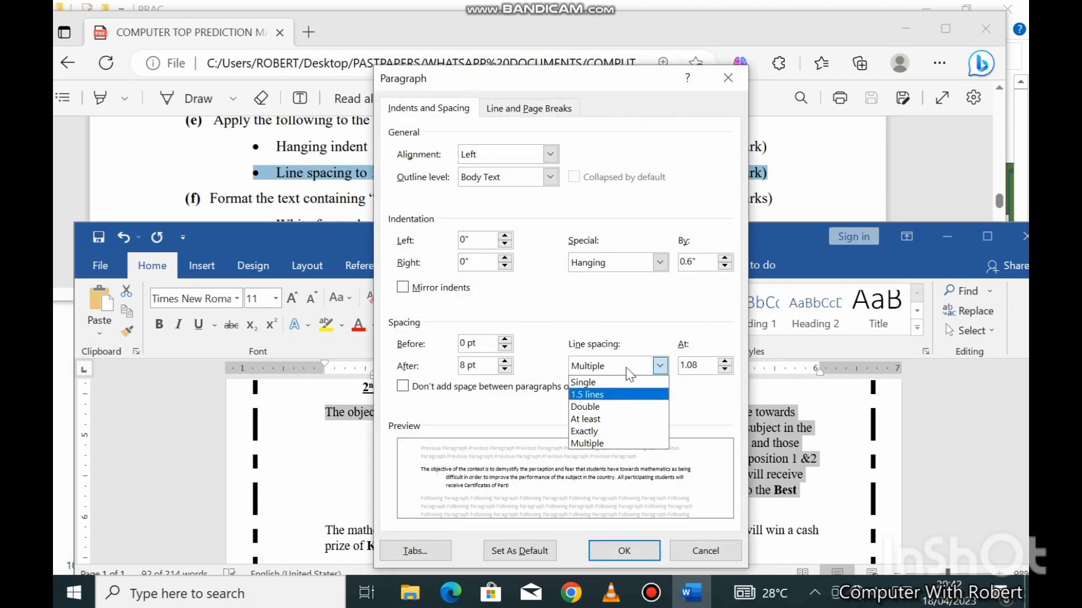
key("End")
key("Return")
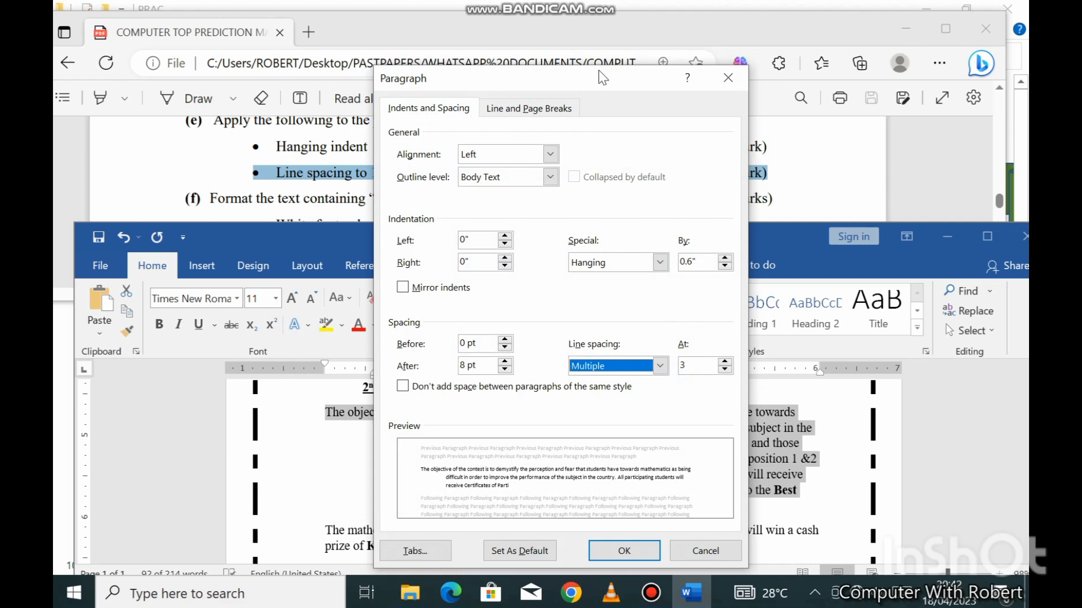
Keep the 0.6" hanging indent, set the Multiple spacing to 1.3, apply and verify
left_click_drag(600, 72, 568, 36)
left_click(628, 227)
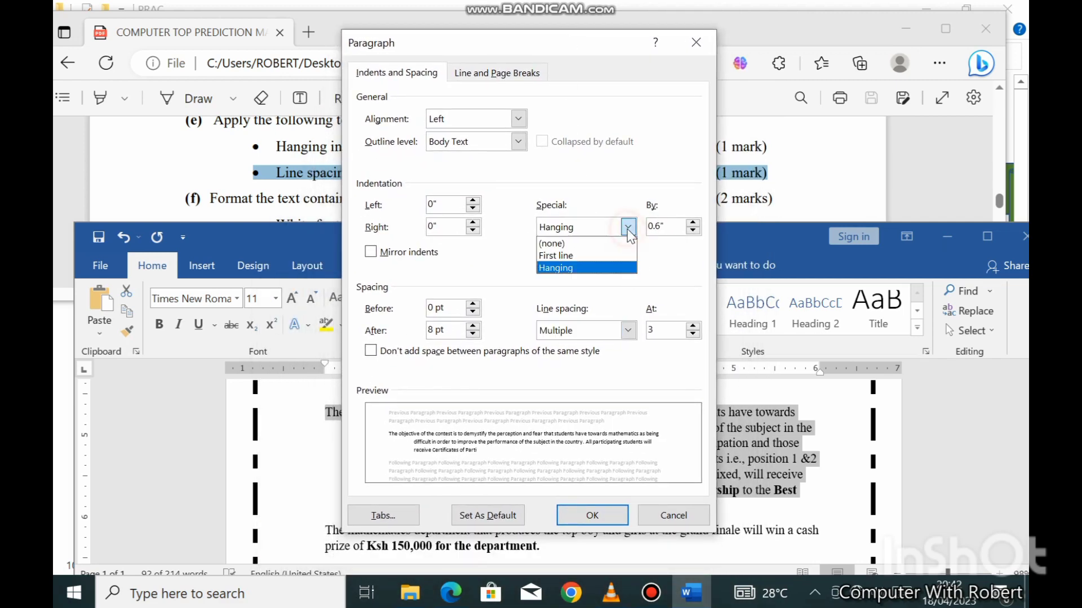
left_click(627, 226)
left_click(628, 331)
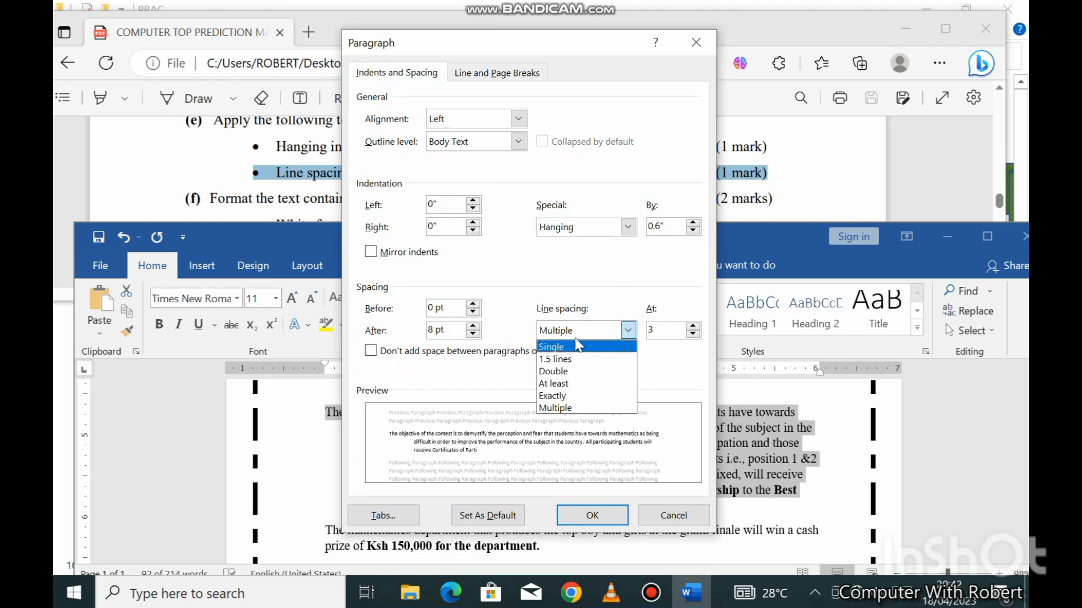
left_click(627, 334)
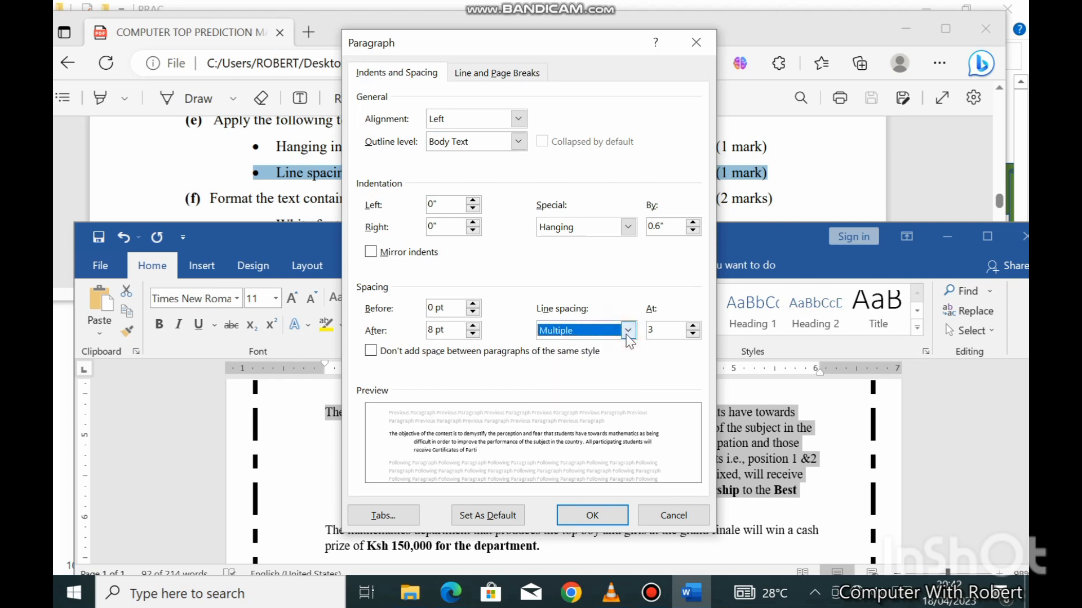
left_click(693, 335)
left_click(693, 335)
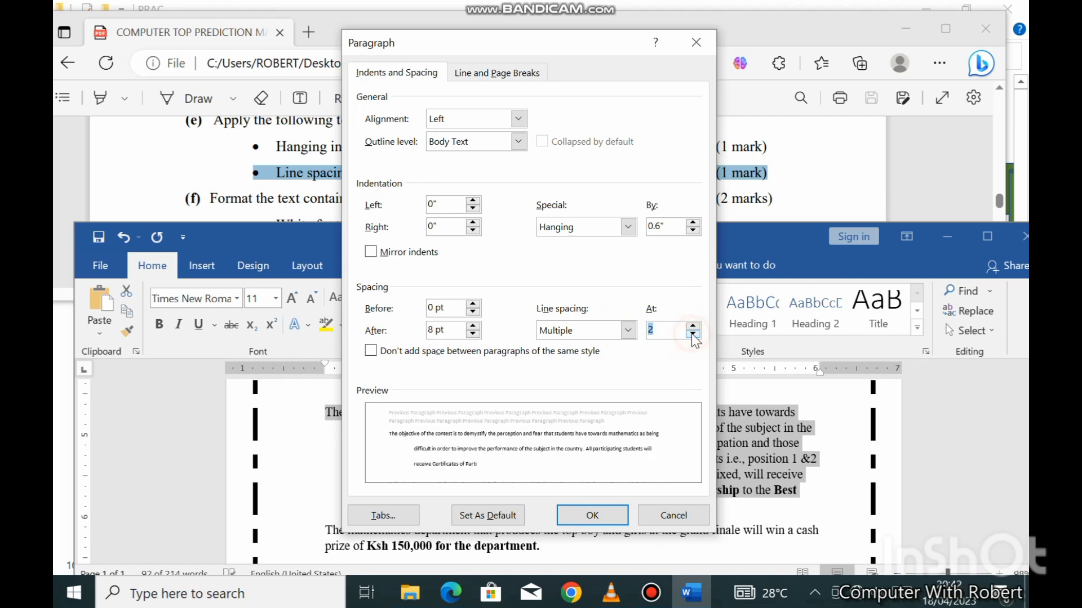
left_click(693, 335)
left_click(693, 334)
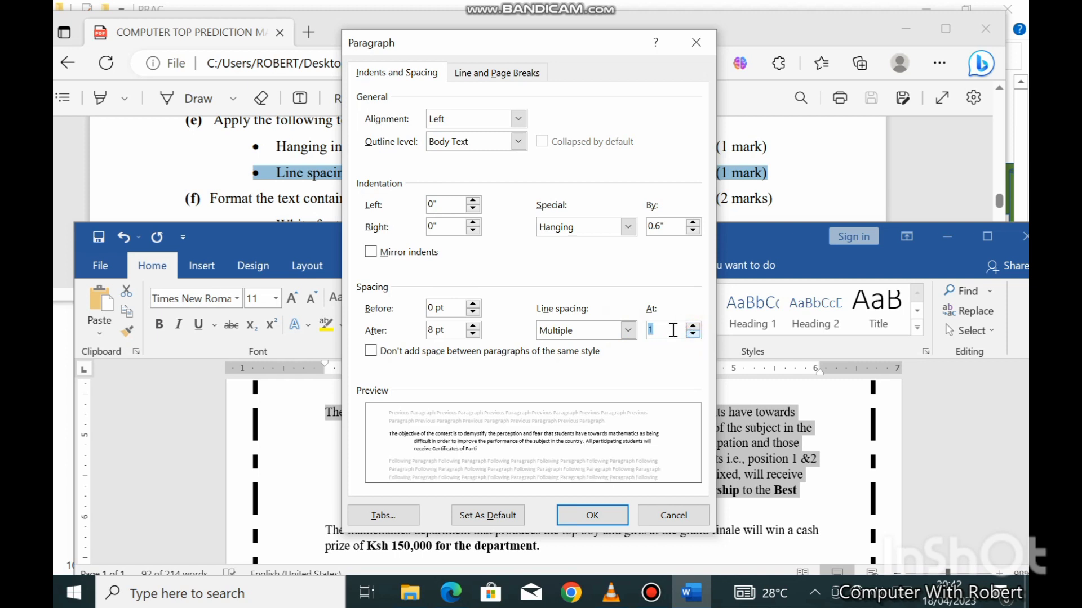
left_click(656, 326)
left_click(611, 515)
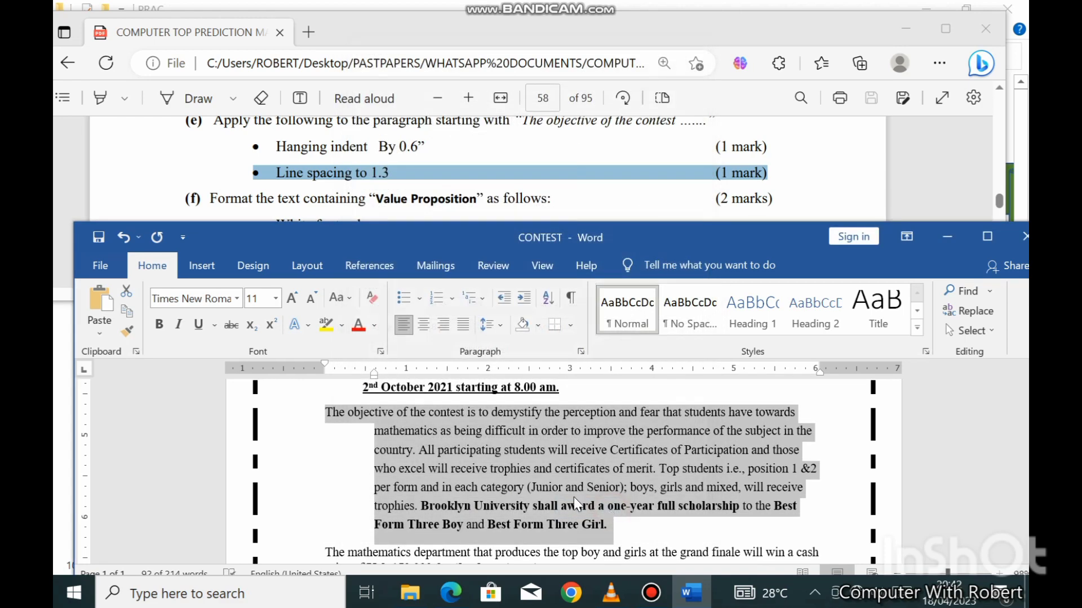
left_click(580, 351)
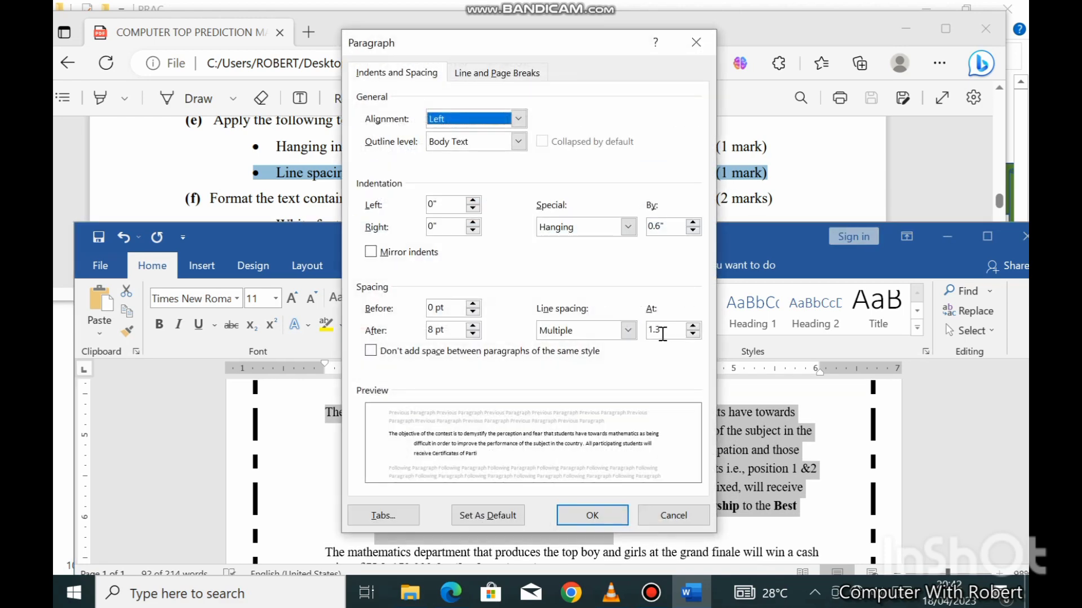
left_click(617, 518)
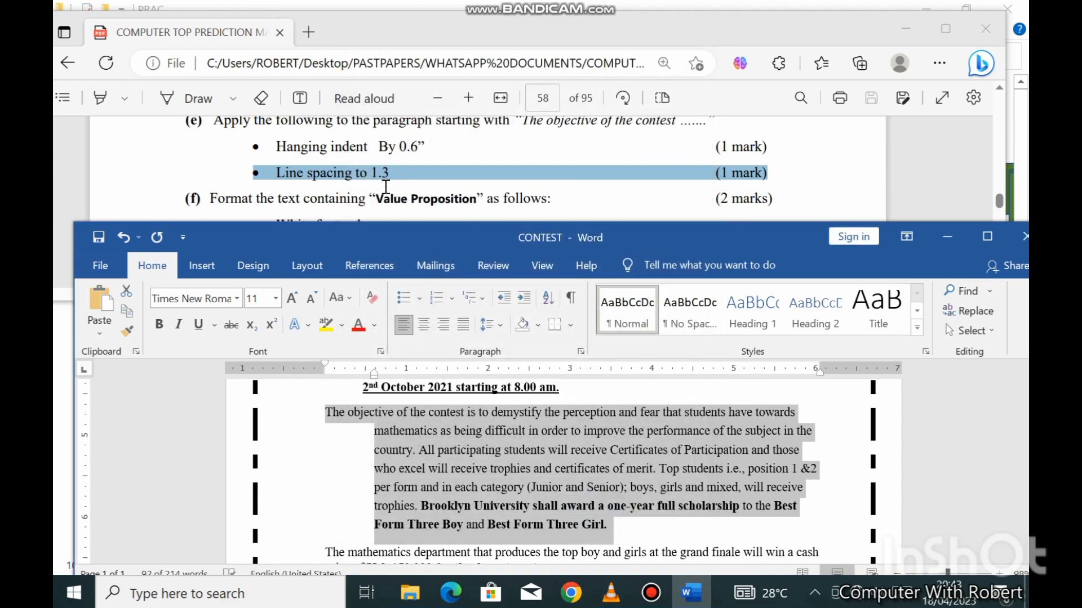
Drag the yellow Value Proposition banner up inside the page border
scroll(309, 174, "down", 1)
left_click_drag(208, 171, 549, 170)
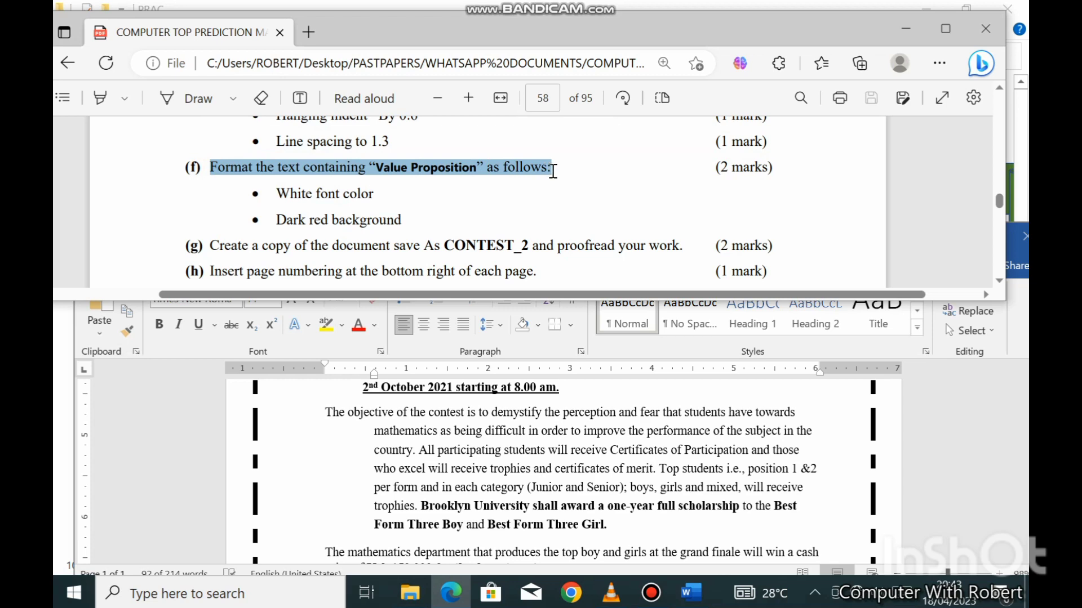
scroll(422, 200, "down", 1)
left_click(417, 480)
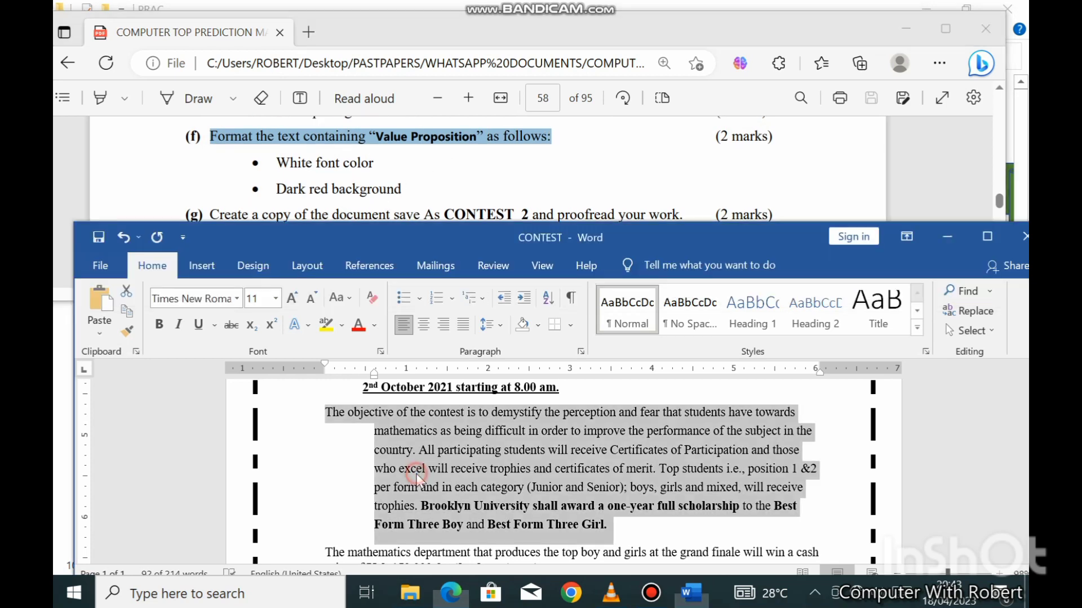
scroll(417, 480, "down", 3)
scroll(416, 476, "down", 2)
scroll(418, 472, "down", 3)
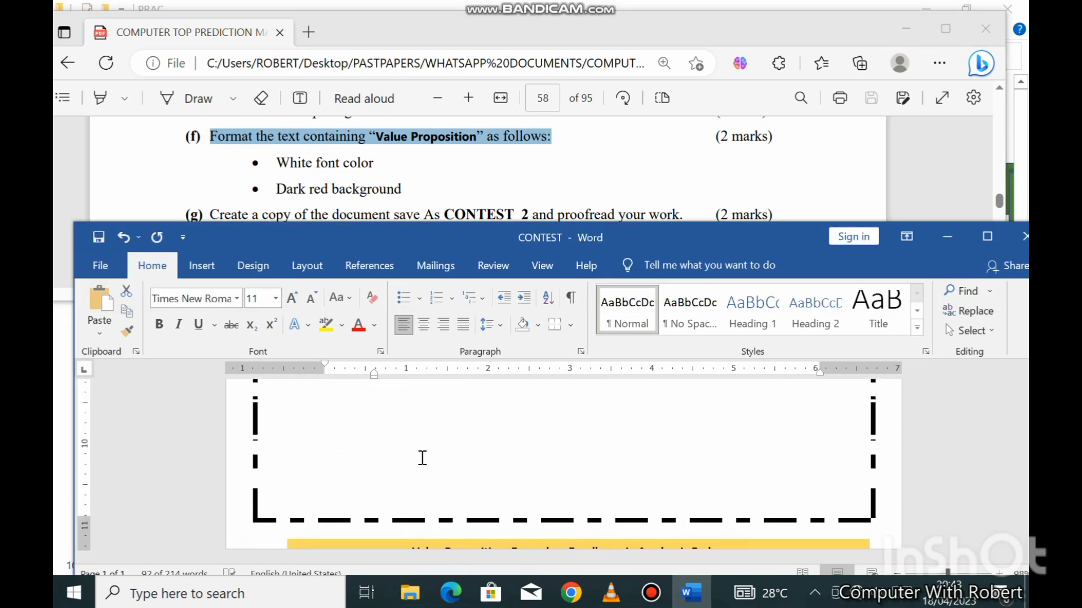
left_click_drag(462, 239, 470, 187)
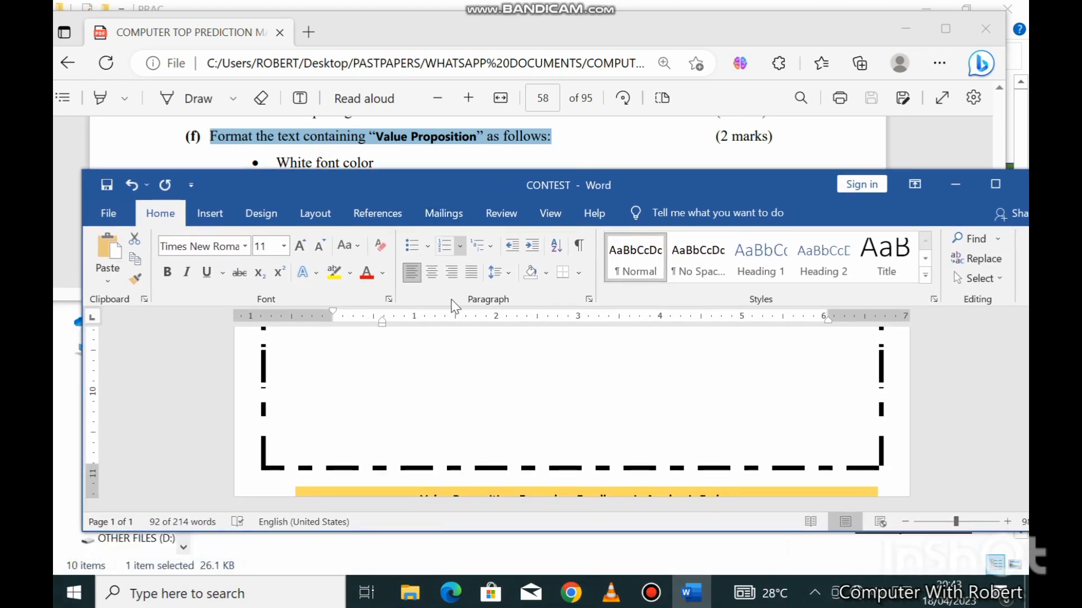
left_click(458, 490)
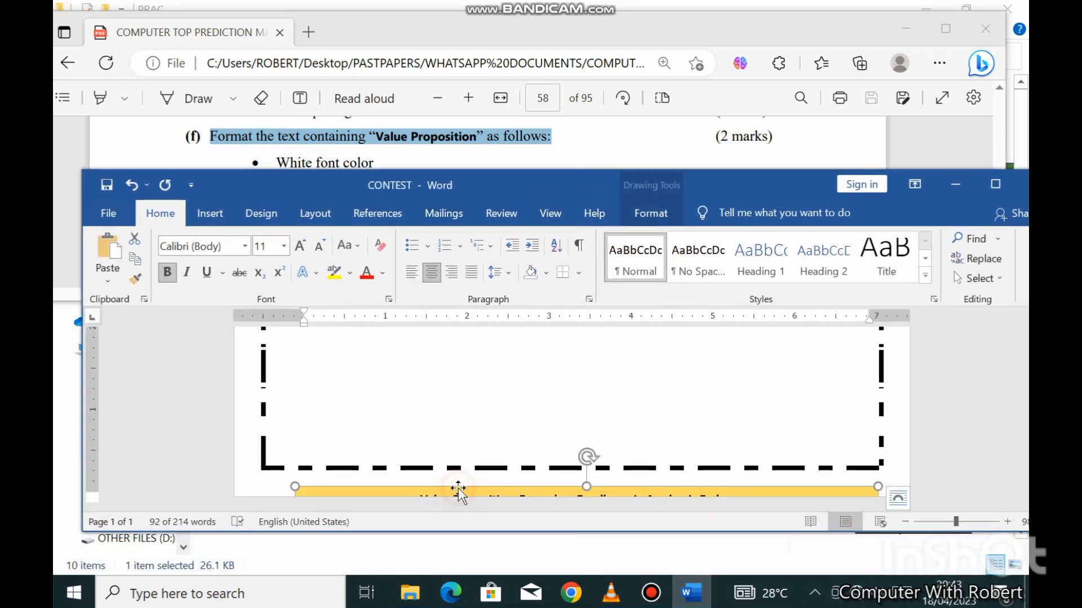
left_click_drag(458, 490, 452, 429)
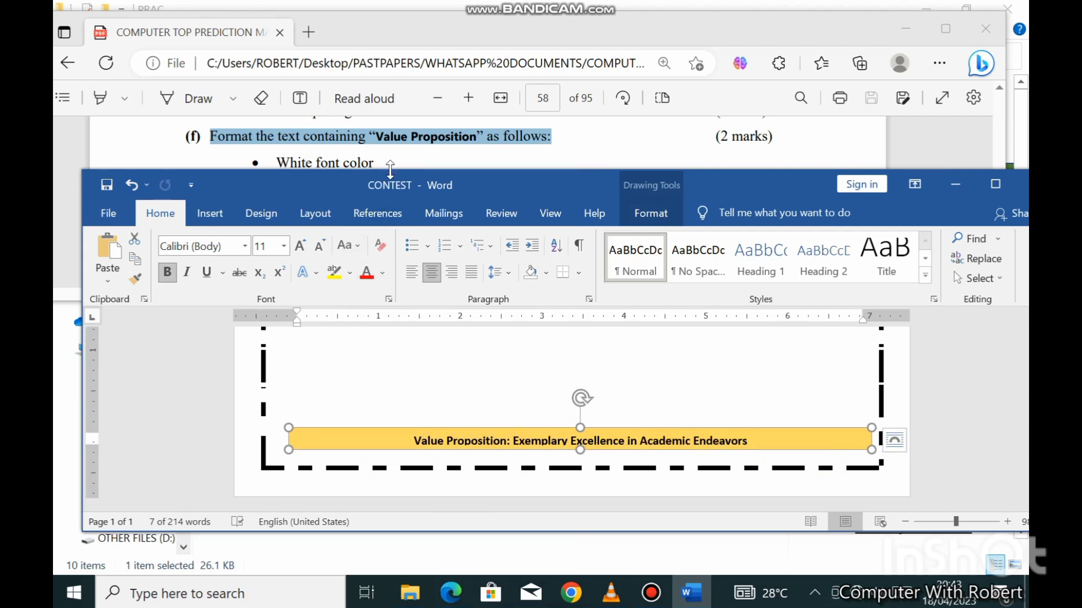
Make the Value Proposition banner text white
left_click_drag(391, 183, 383, 218)
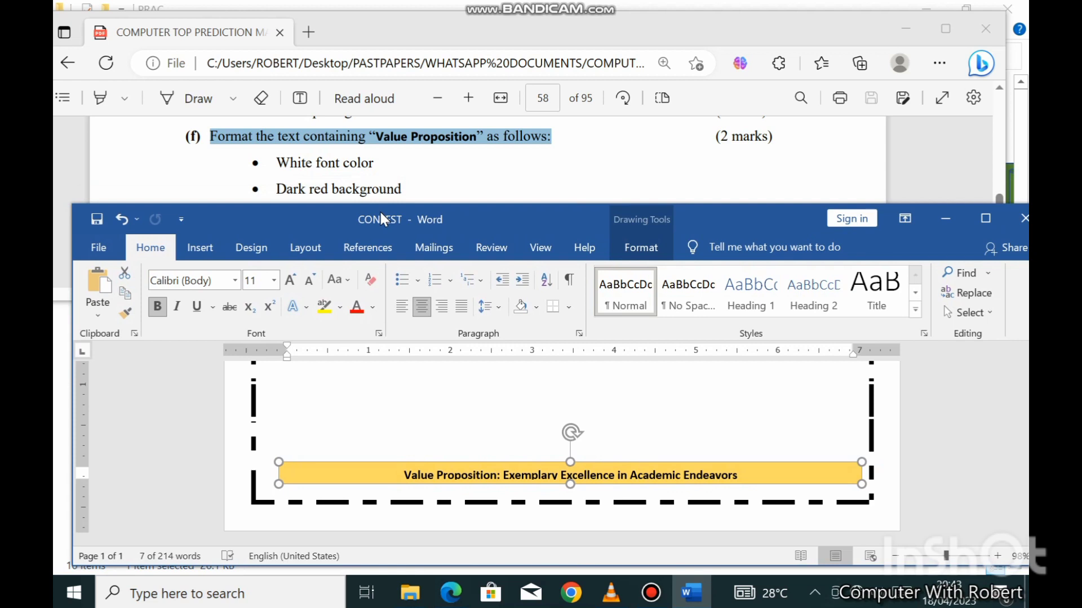
triple_click(359, 165)
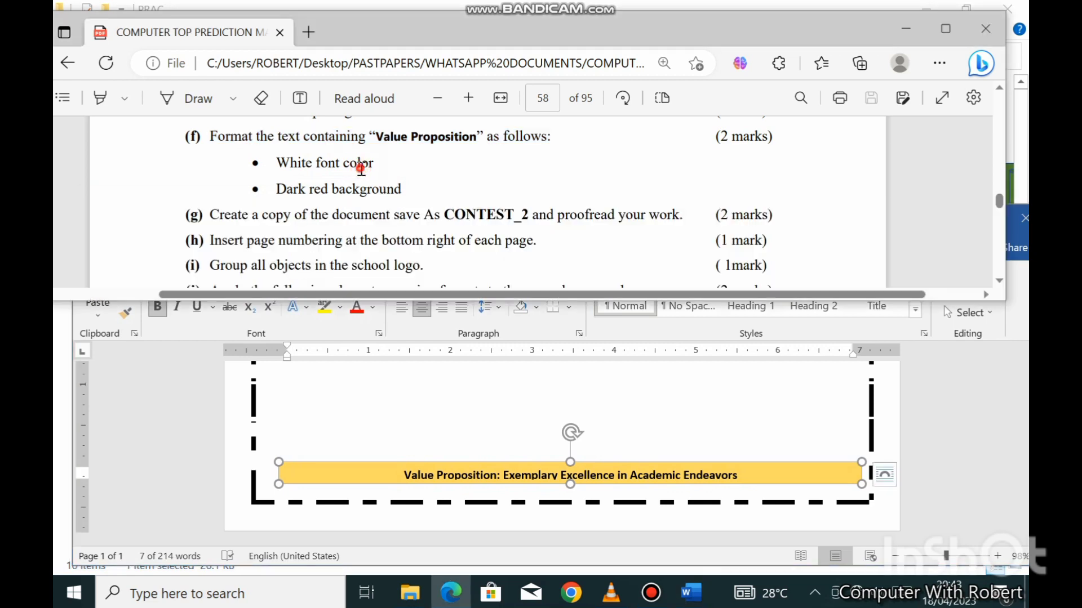
left_click(426, 481)
double_click(434, 479)
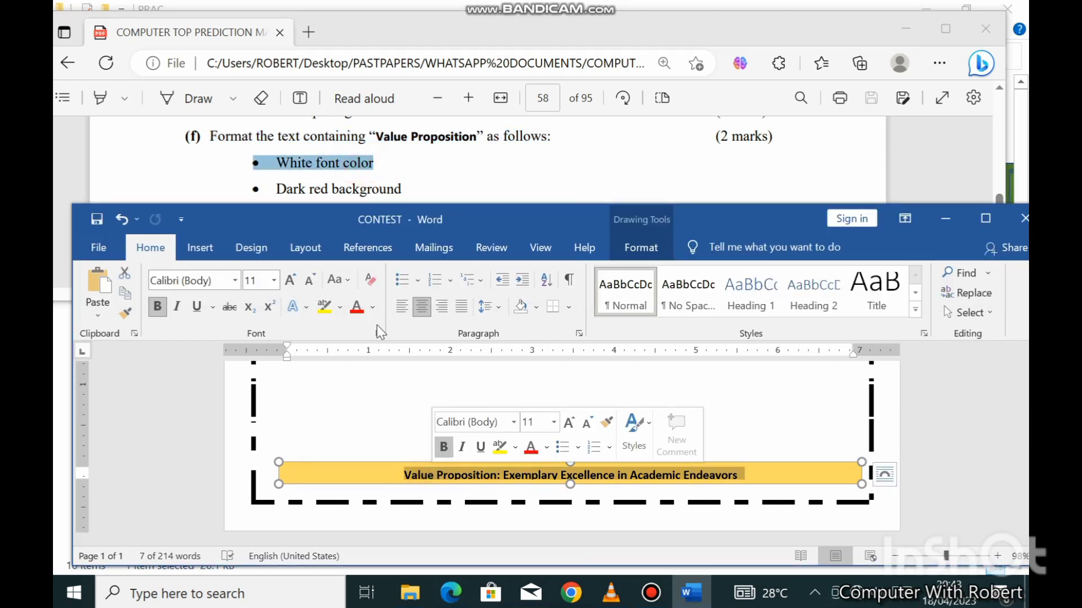
left_click(372, 307)
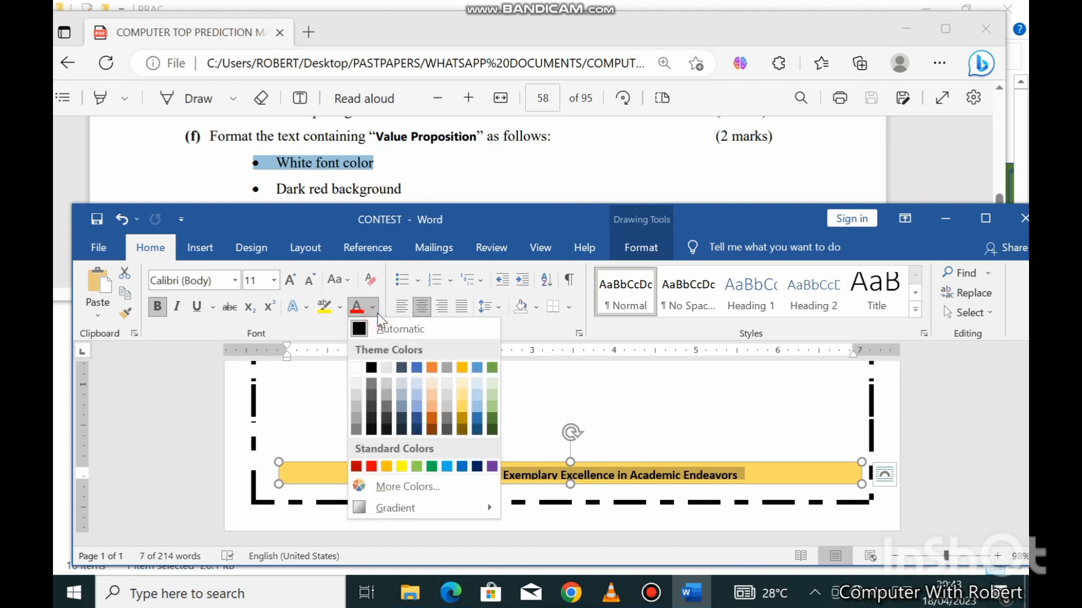
left_click(356, 368)
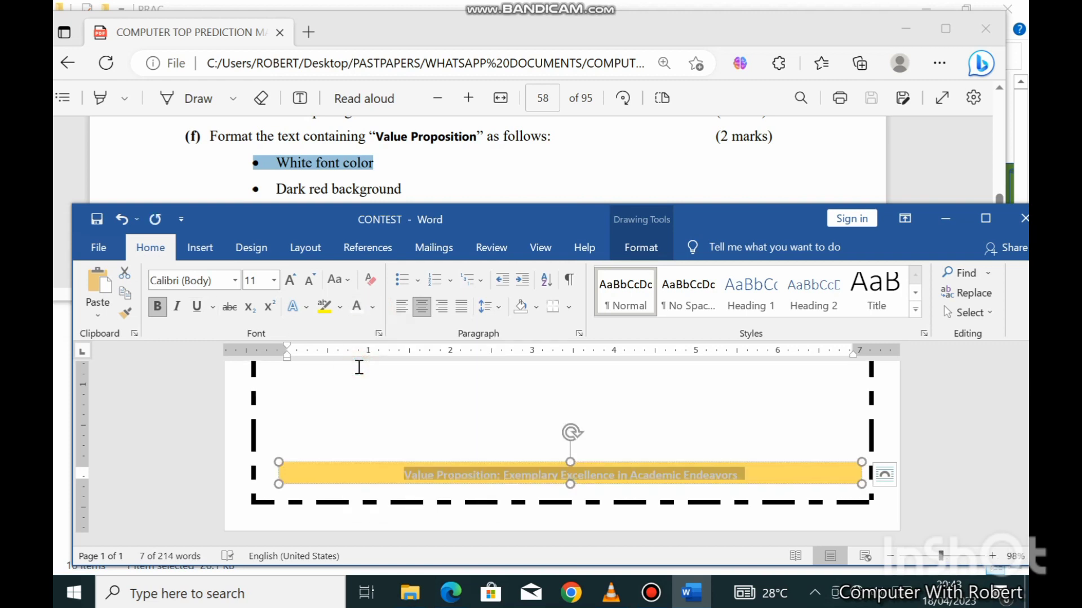
Fill the banner shape with Dark Red and make it slightly taller
scroll(375, 164, "down", 2)
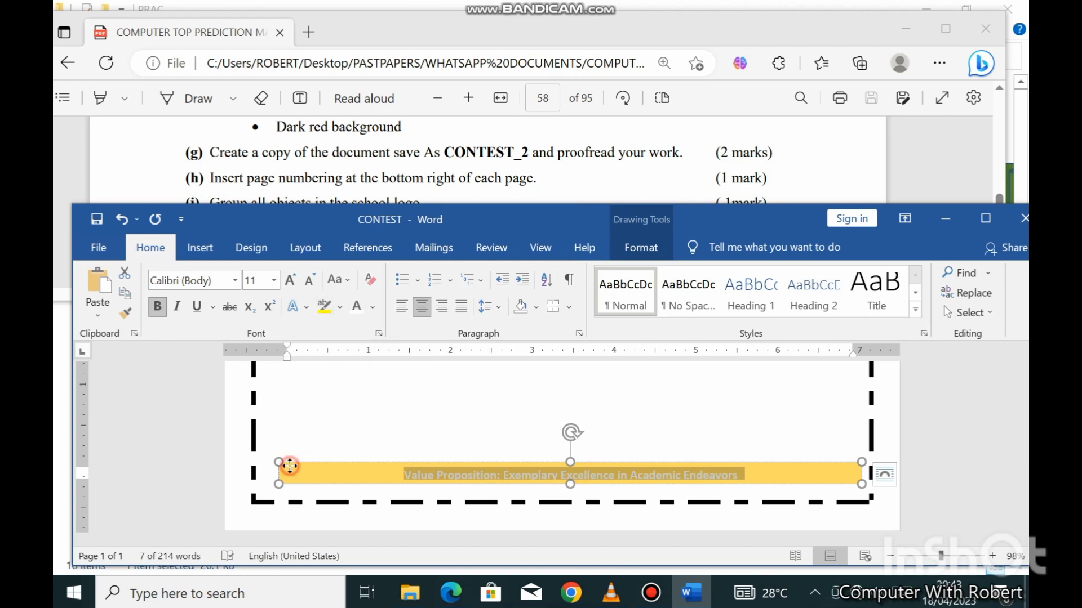
left_click(286, 466)
left_click(637, 248)
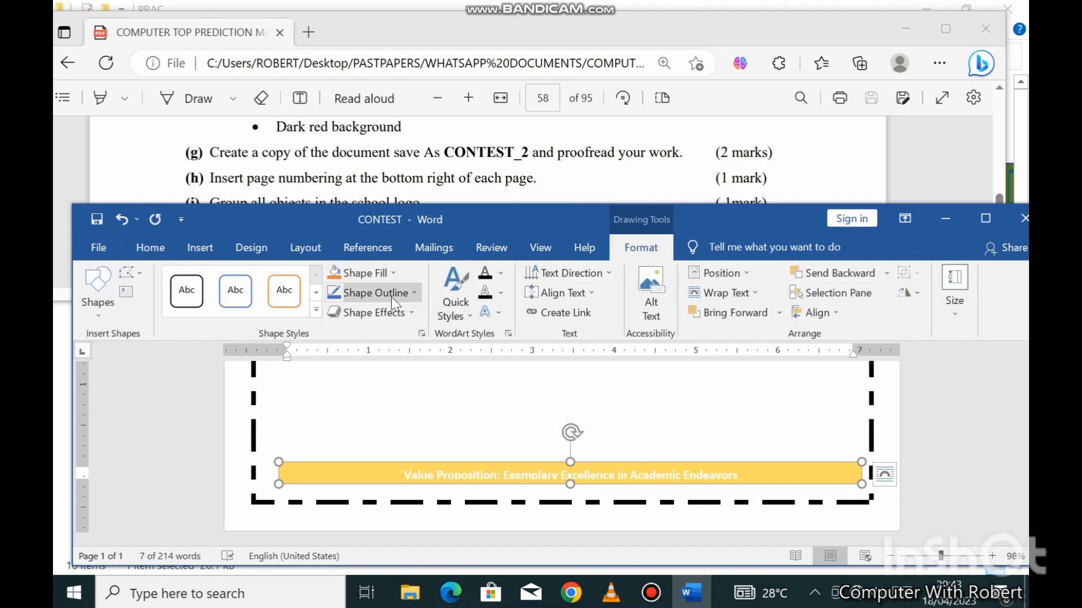
left_click(385, 273)
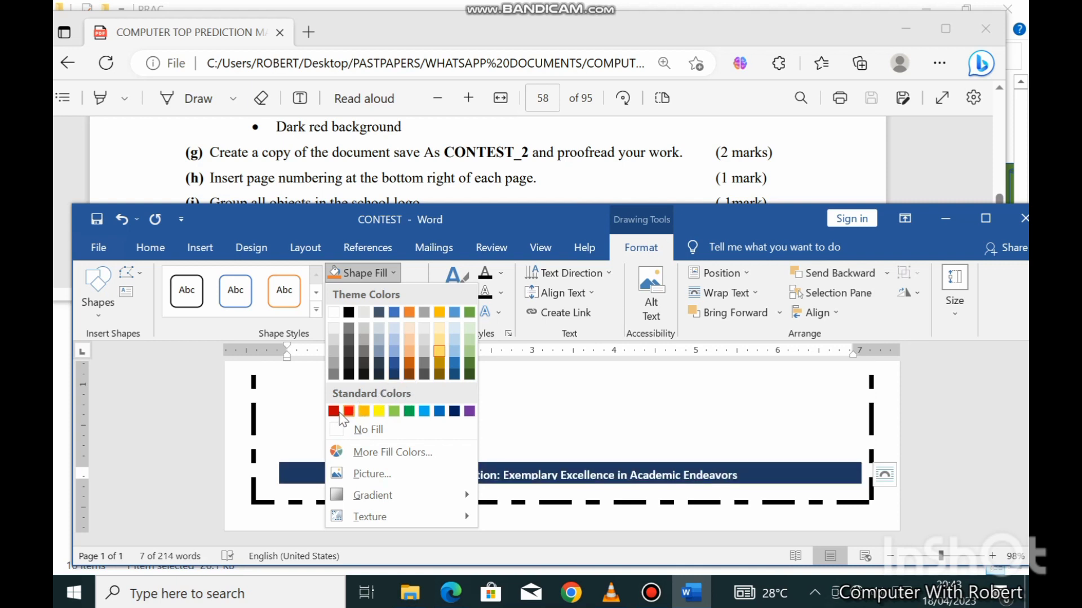
left_click(334, 411)
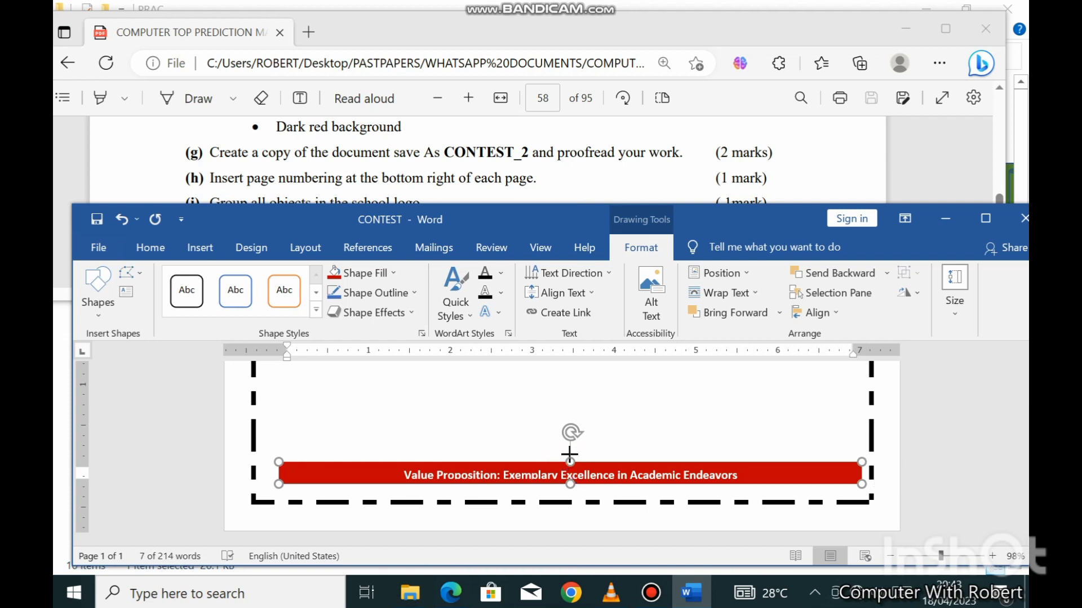
left_click_drag(569, 455, 568, 453)
Highlight task (g)'s save-a-copy instruction in the question paper
left_click(534, 428)
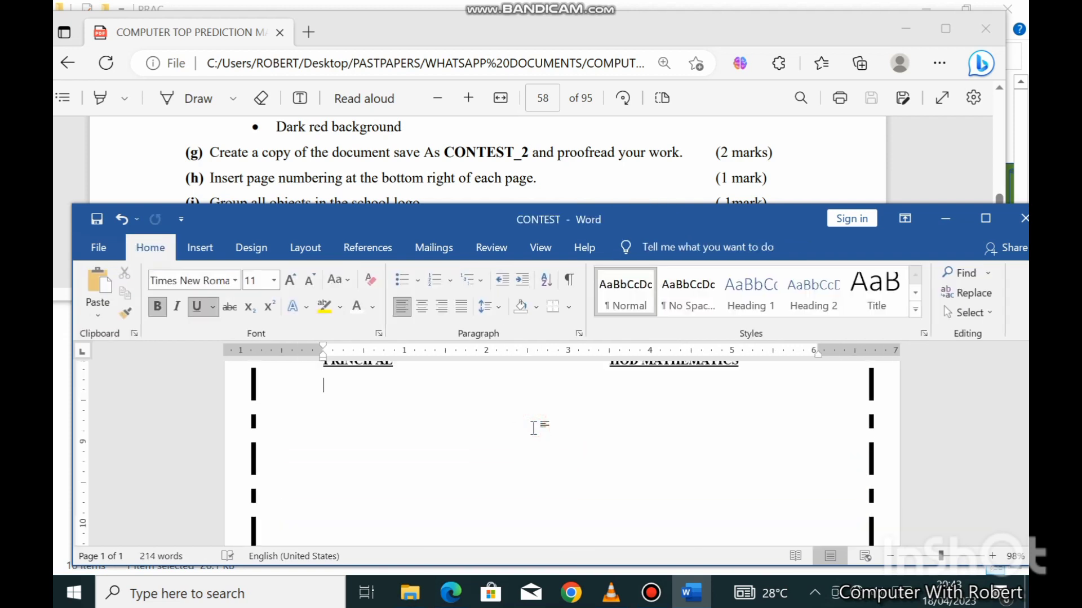
scroll(535, 427, "down", 1)
scroll(535, 427, "up", 3)
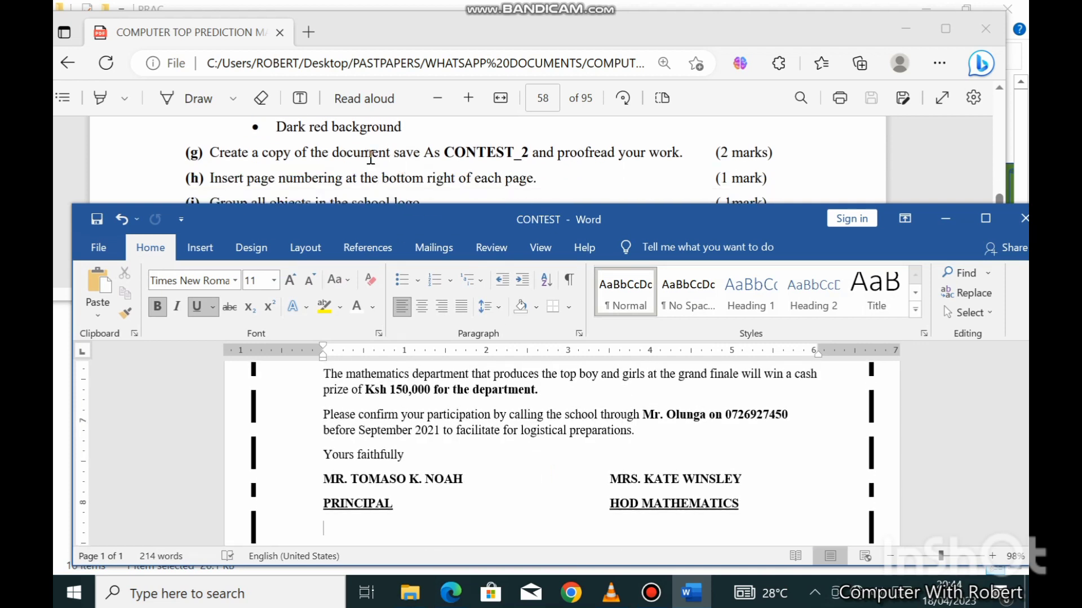
triple_click(371, 158)
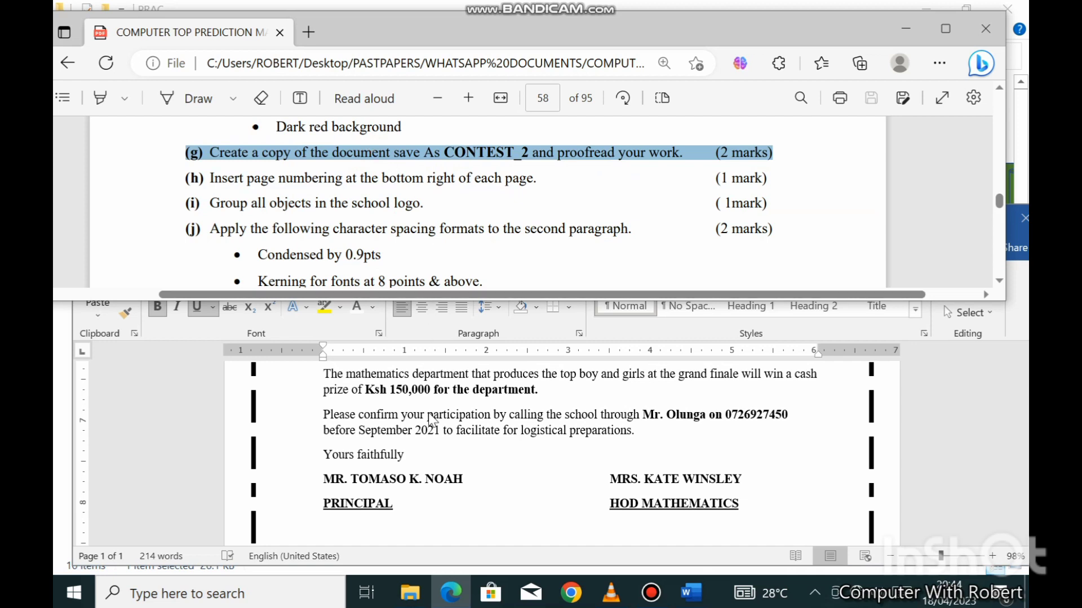
left_click(334, 169)
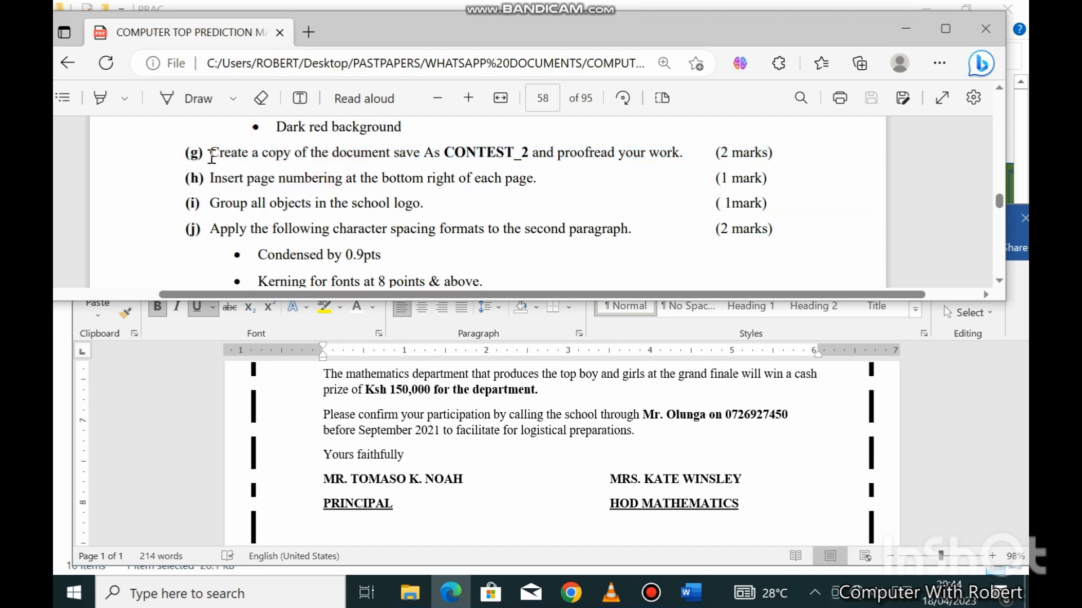
left_click_drag(210, 152, 539, 156)
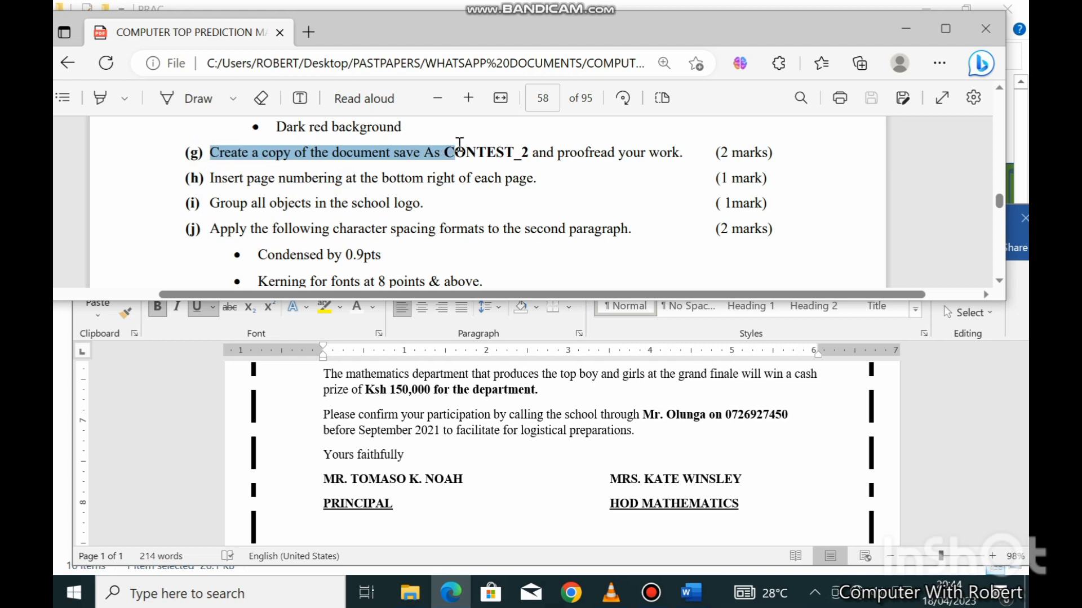
left_click(555, 445)
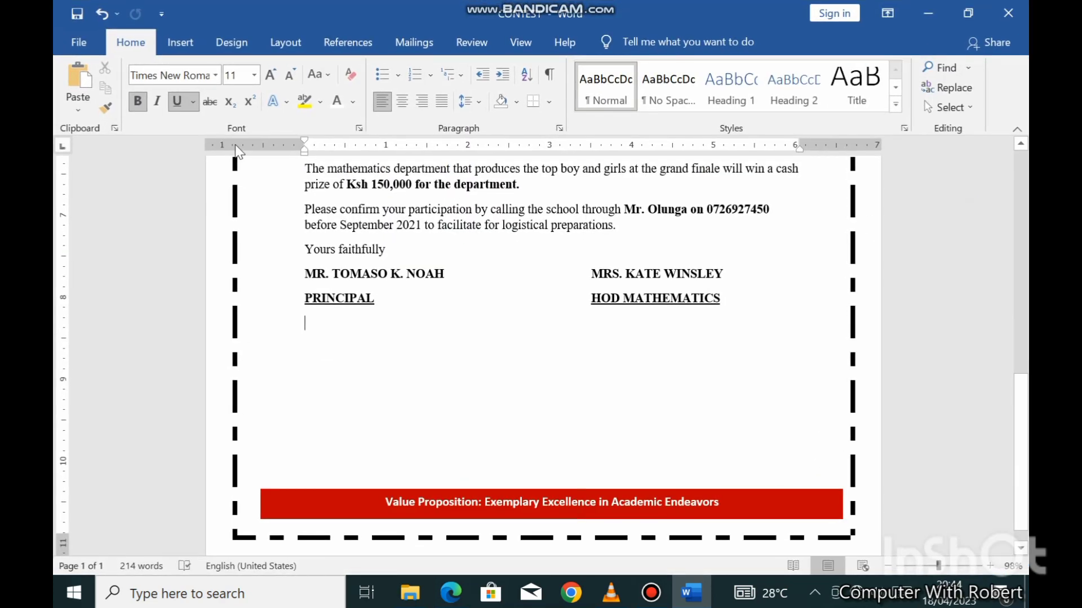
Use Save As to store the letter as CONTEST_2 in the PRAC folder
left_click(68, 48)
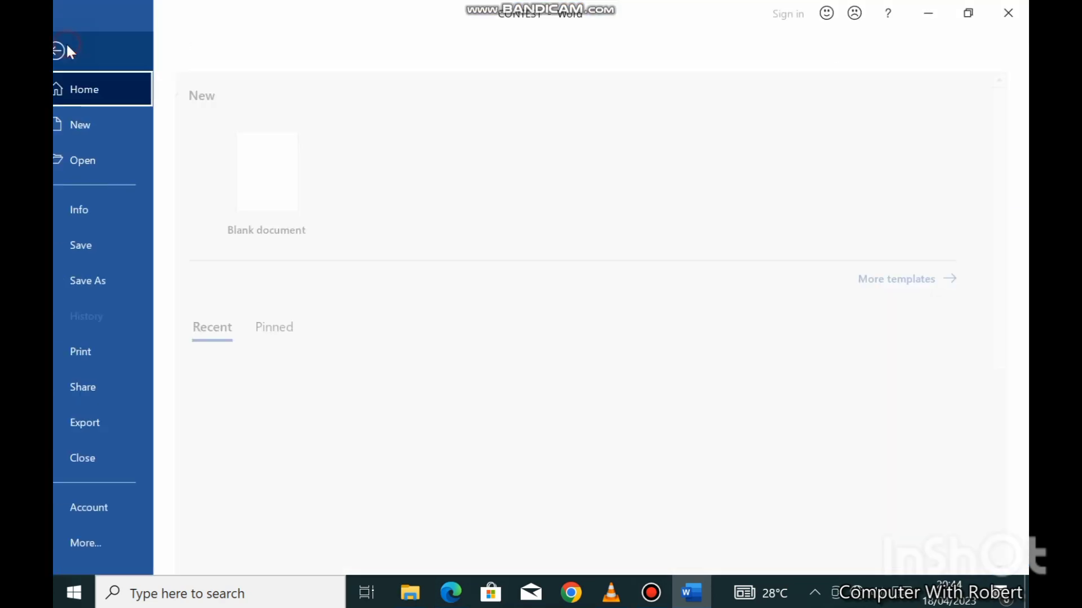
left_click(96, 282)
left_click(614, 220)
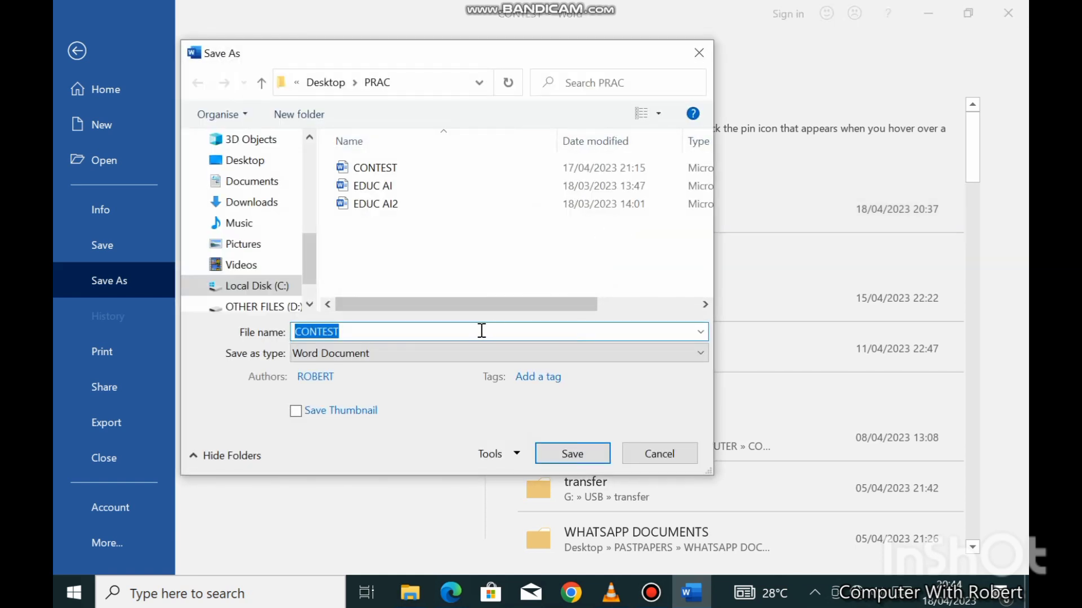
left_click(453, 335)
type("_2")
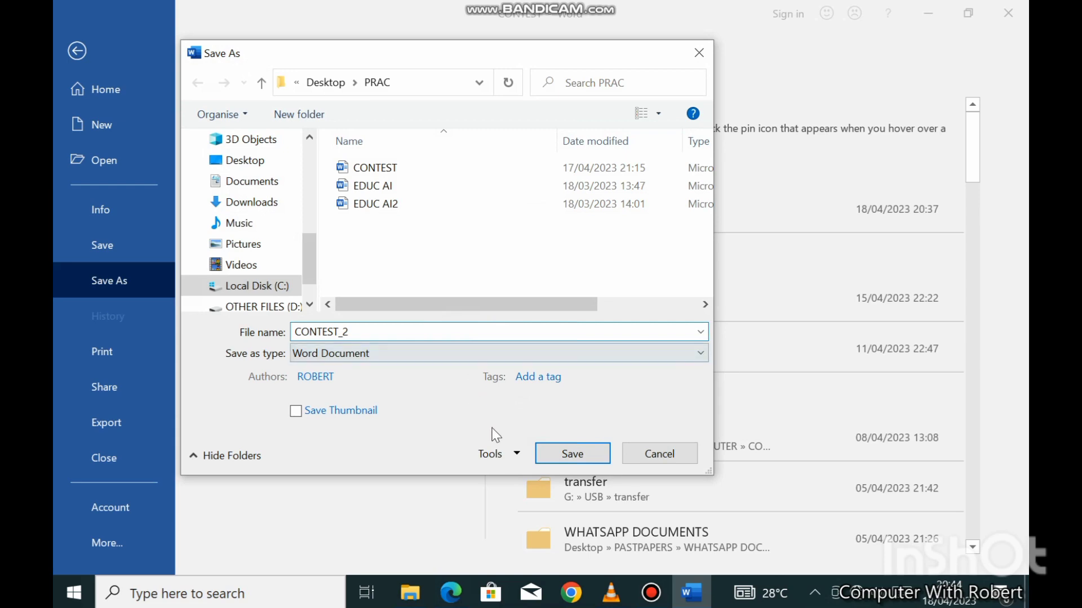
left_click(571, 454)
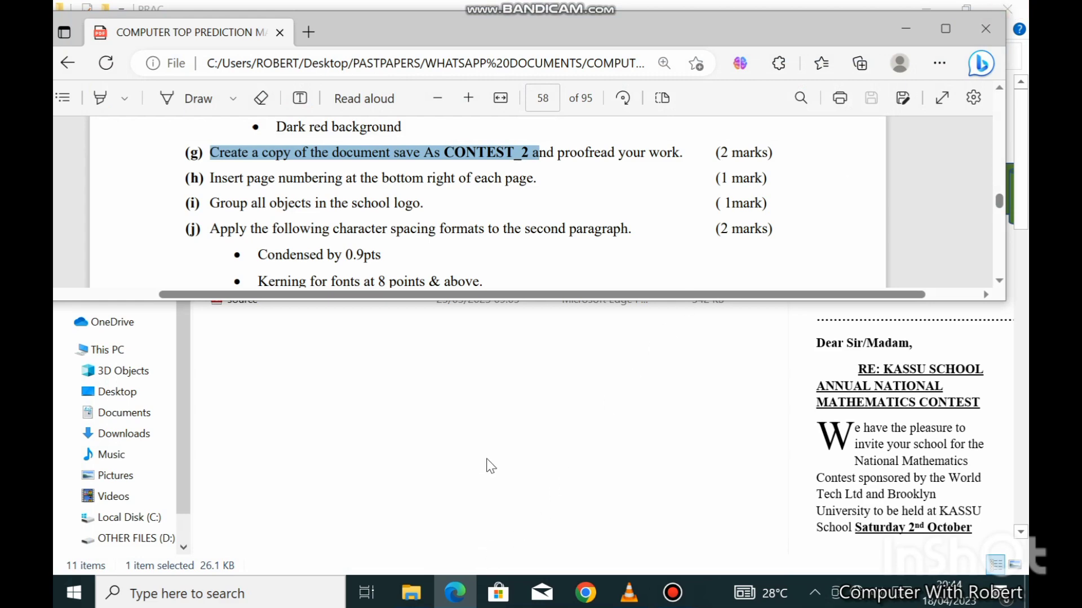
Open CONTEST_2 from the PRAC folder in File Explorer
left_click(490, 467)
left_click(276, 170)
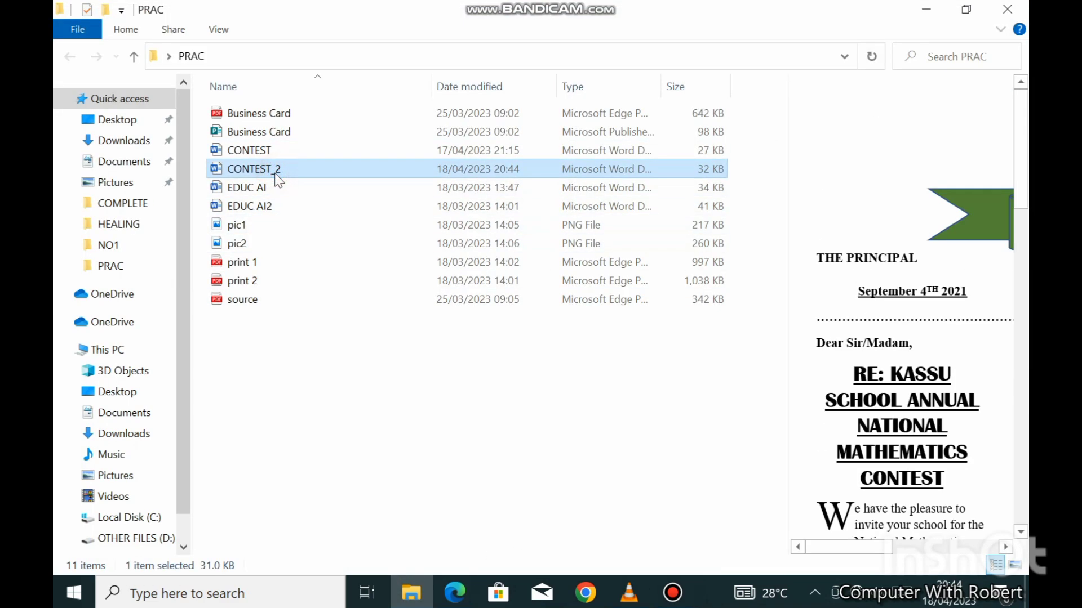
left_click(274, 151)
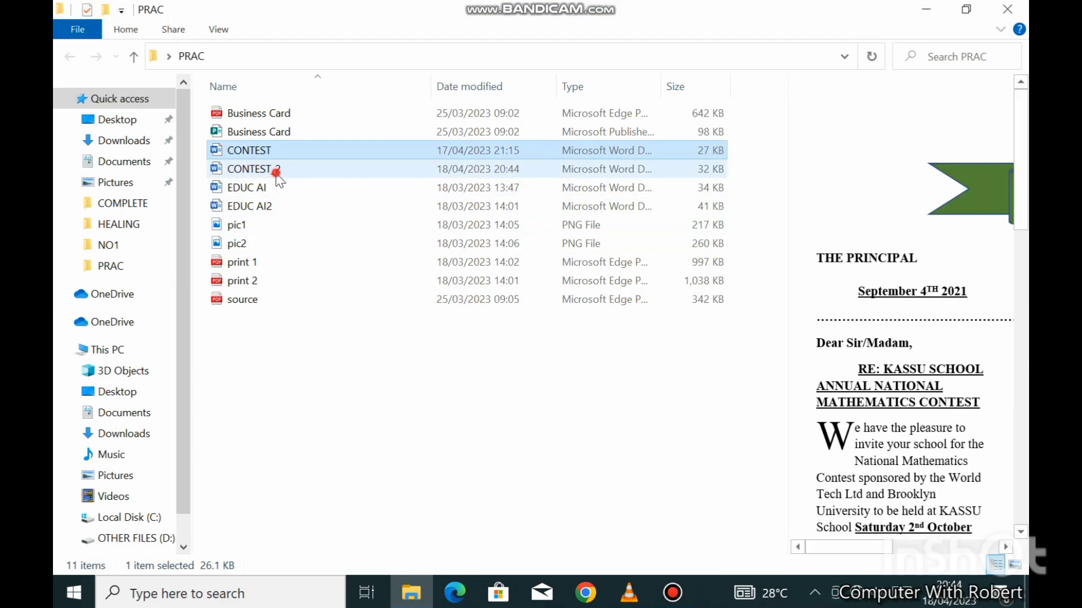
double_click(276, 171)
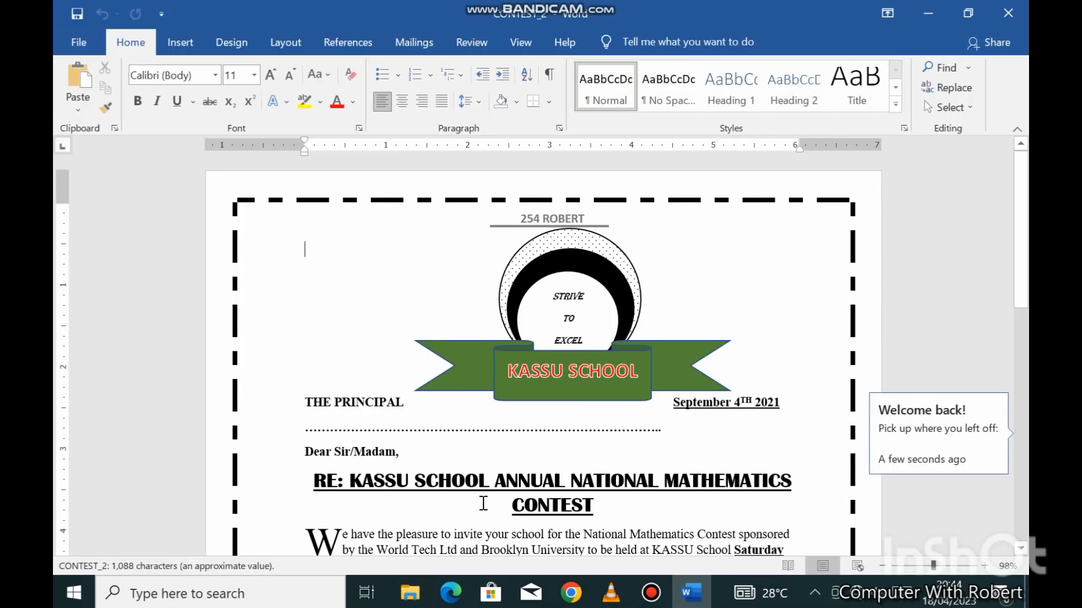
Run Review > Spelling & Grammar on CONTEST_2 and dismiss the completion message
left_click(451, 593)
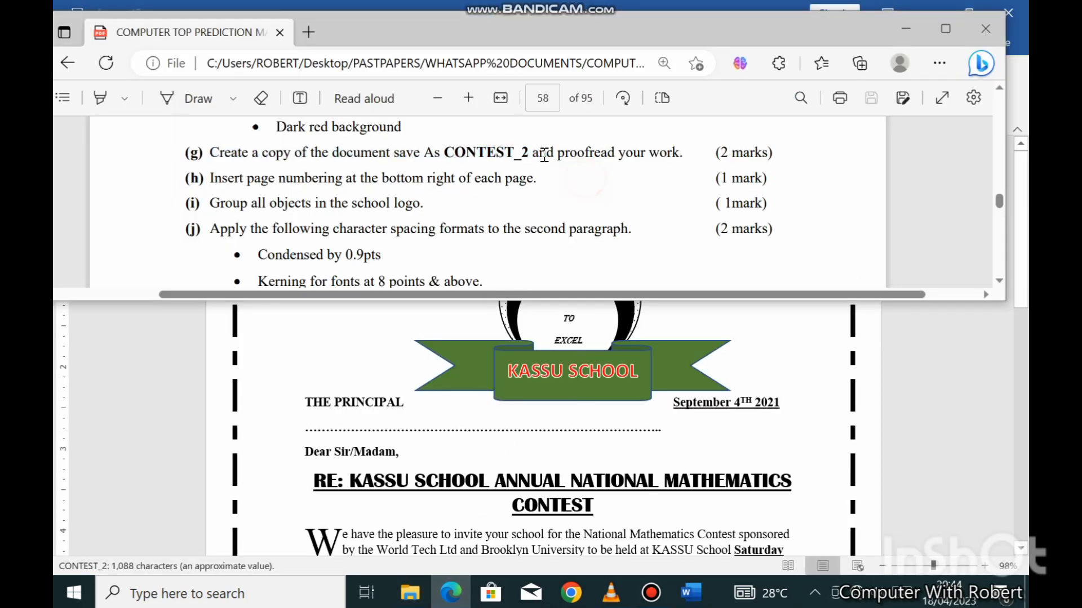
left_click_drag(522, 153, 677, 149)
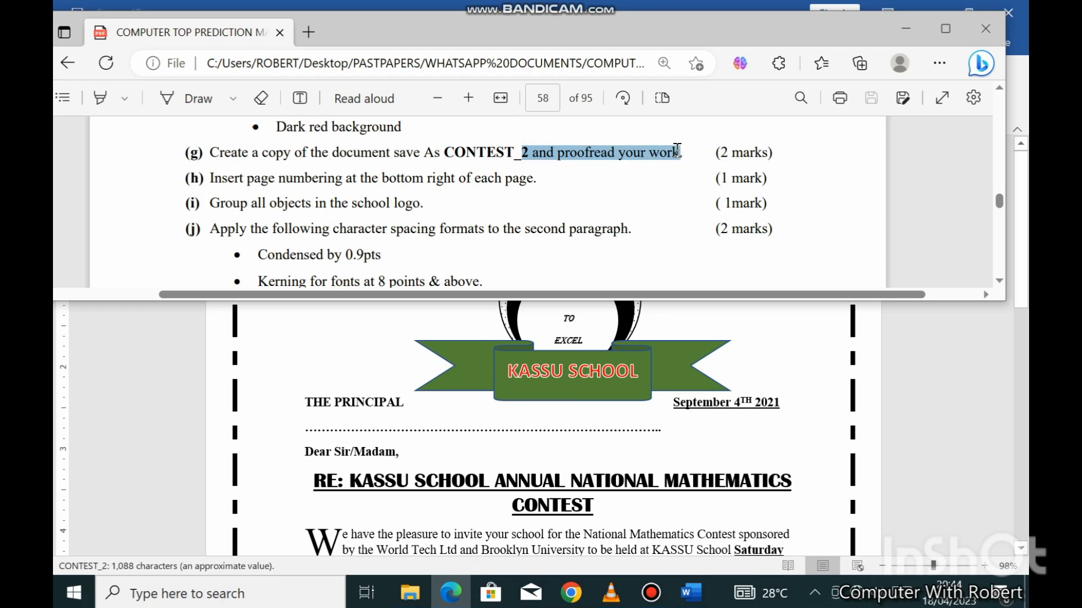
left_click(530, 380)
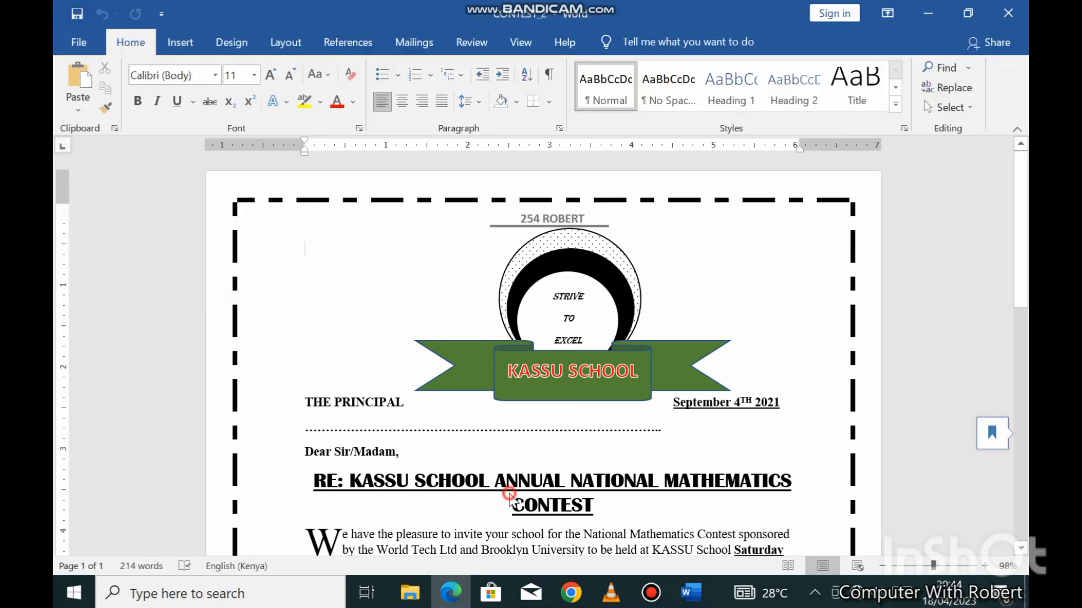
left_click(471, 48)
left_click(87, 84)
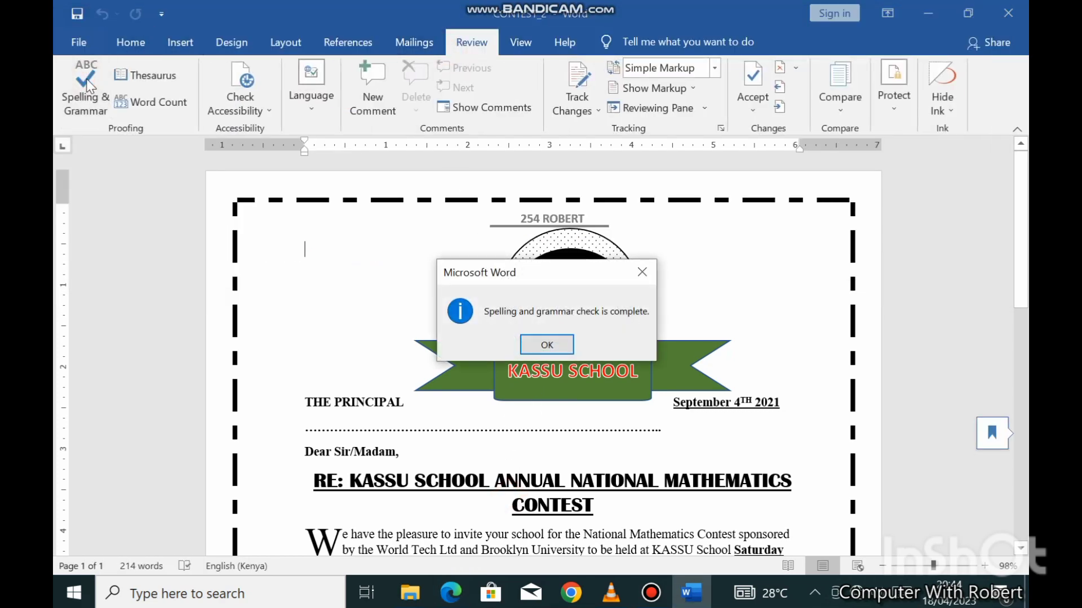
left_click(542, 349)
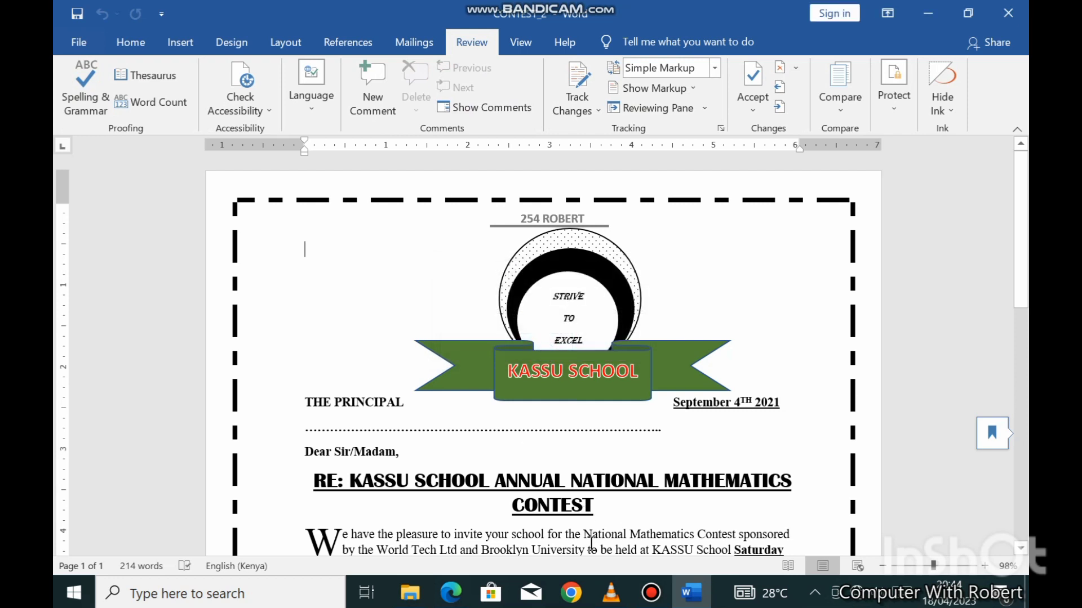
left_click(450, 589)
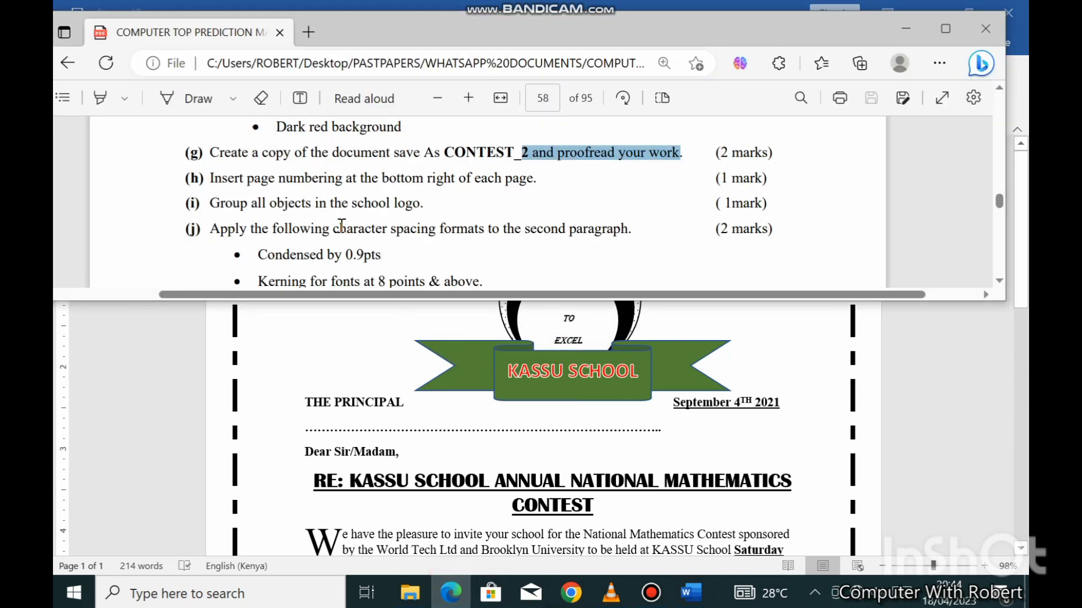
Mark the bottom-right page numbering requirement in the question paper
scroll(337, 208, "up", 3, "ctrl")
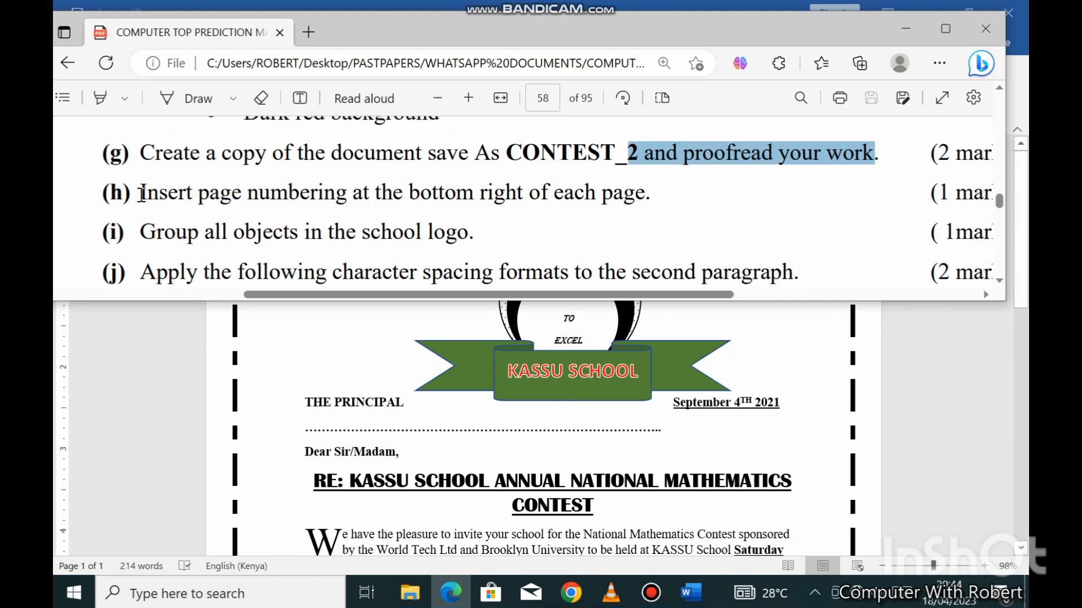
mouse_move(141, 192)
left_mouse_down()
mouse_move(614, 204)
mouse_move(646, 194)
left_mouse_up()
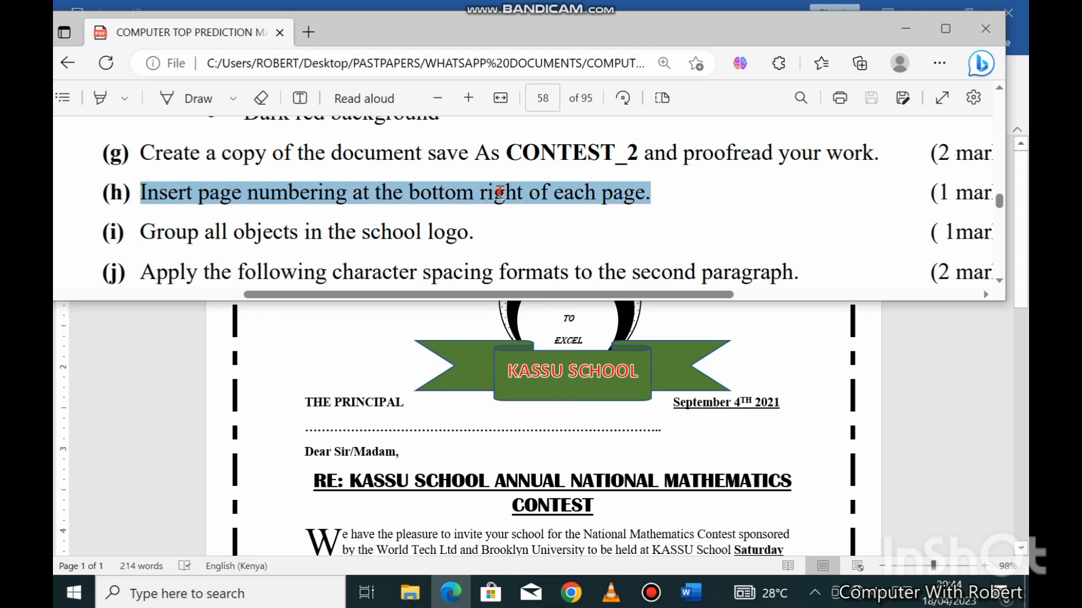
left_click(500, 193)
left_click_drag(412, 191, 653, 198)
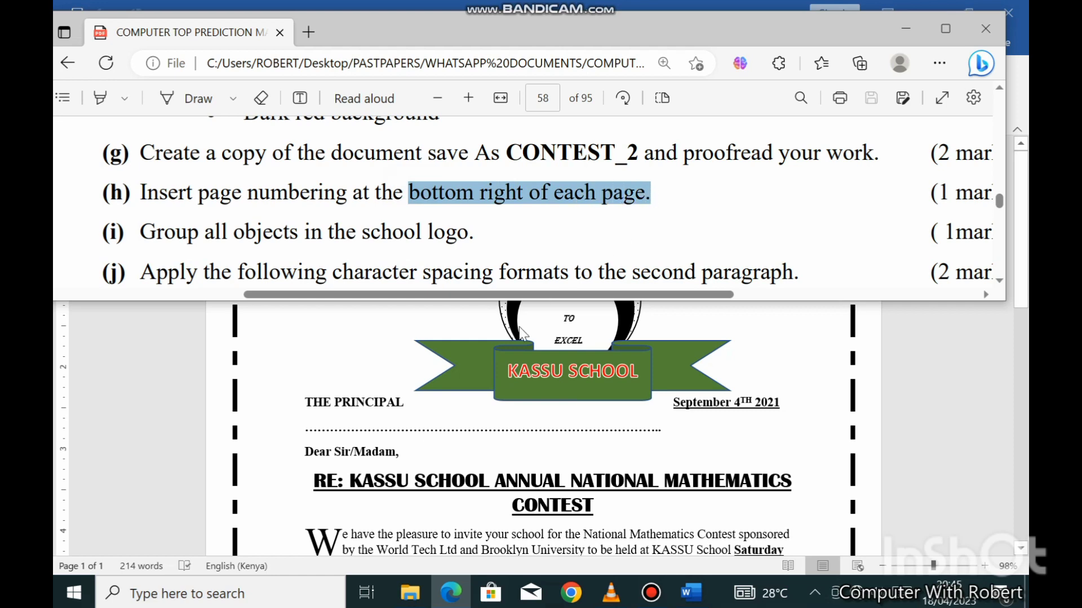
left_click(440, 488)
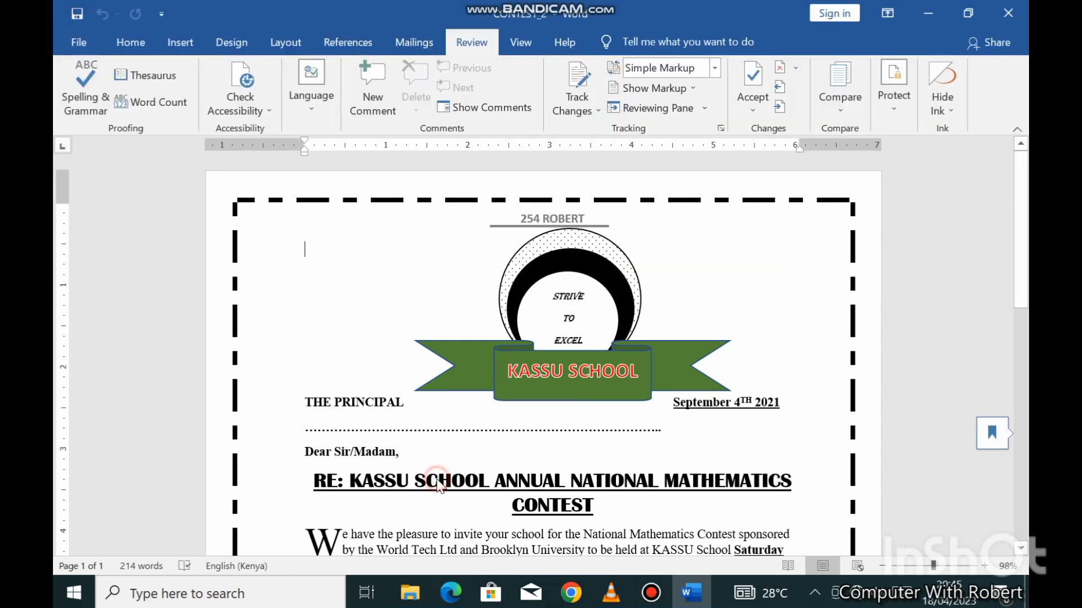
Insert a Bottom of Page, Plain Number 3 page number
left_click(180, 41)
left_click(741, 108)
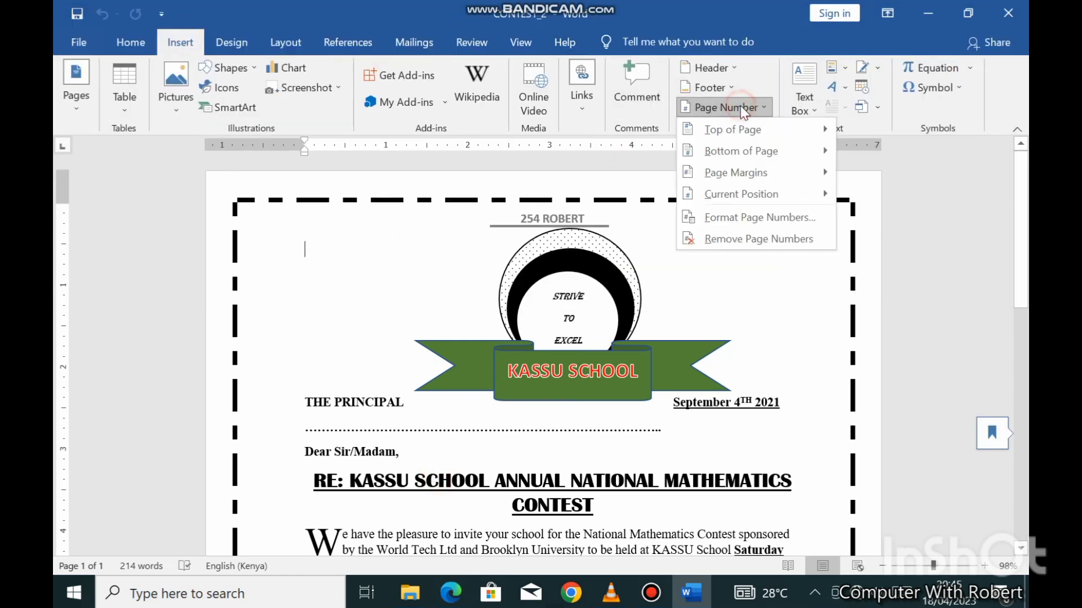
left_click(736, 158)
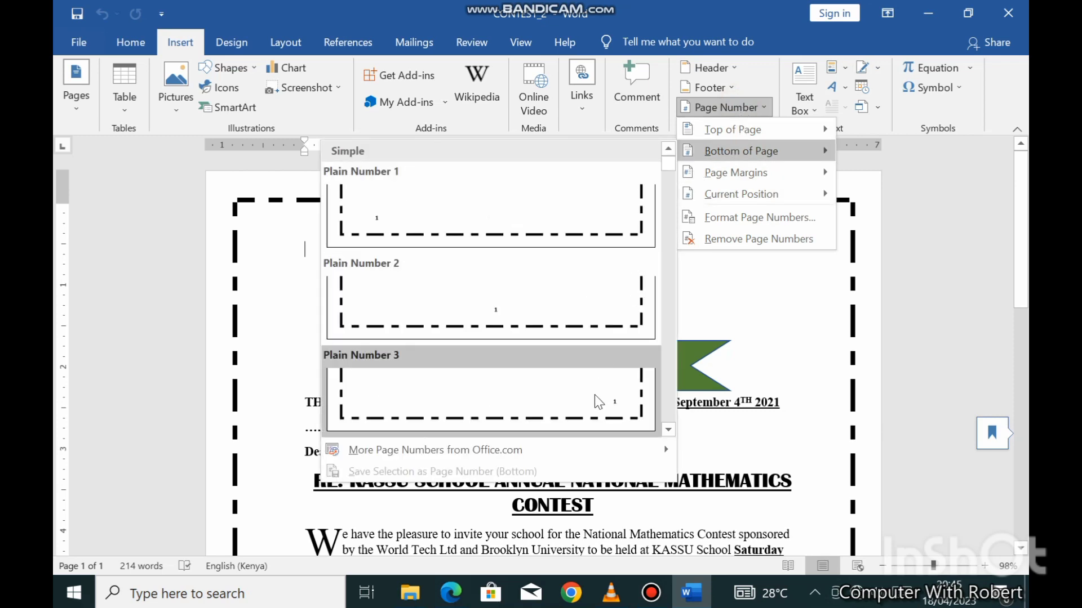
left_click(597, 394)
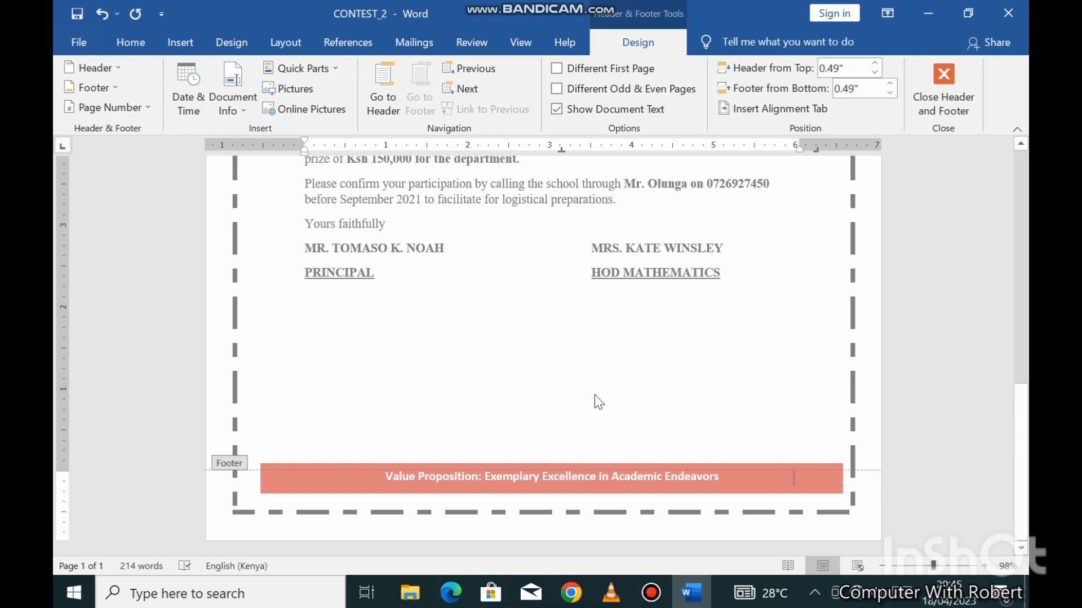
Close the footer and drag the red banner up above the page number
double_click(597, 400)
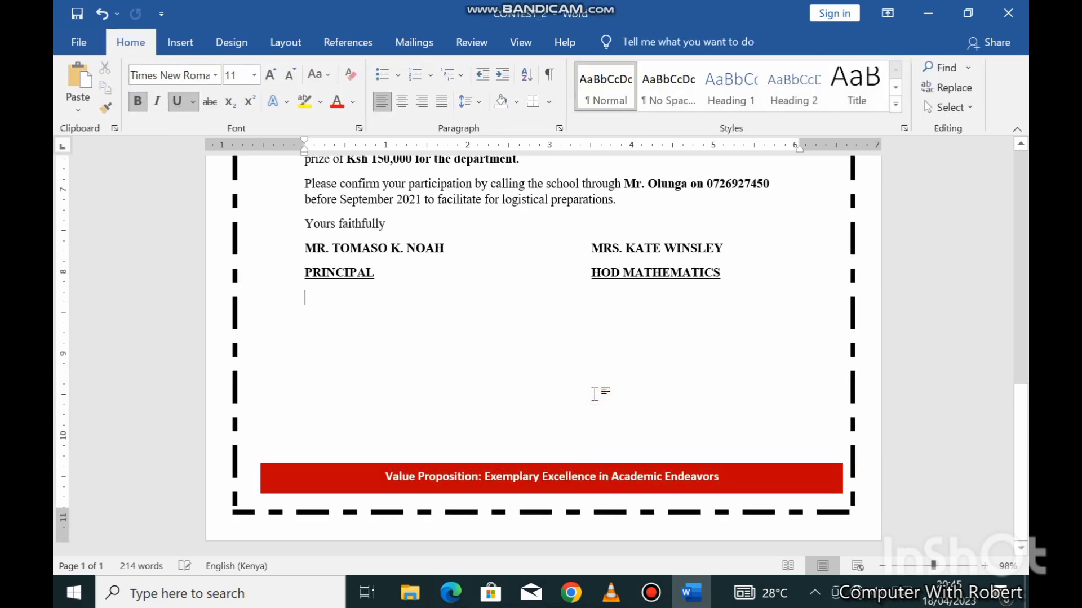
left_click_drag(593, 466, 593, 441)
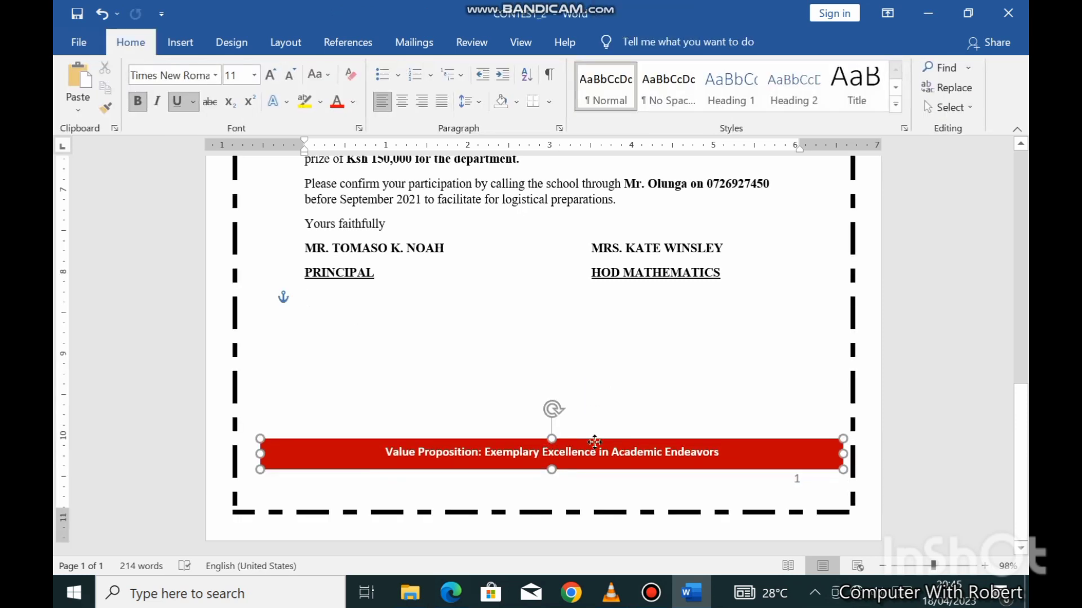
left_click(604, 394)
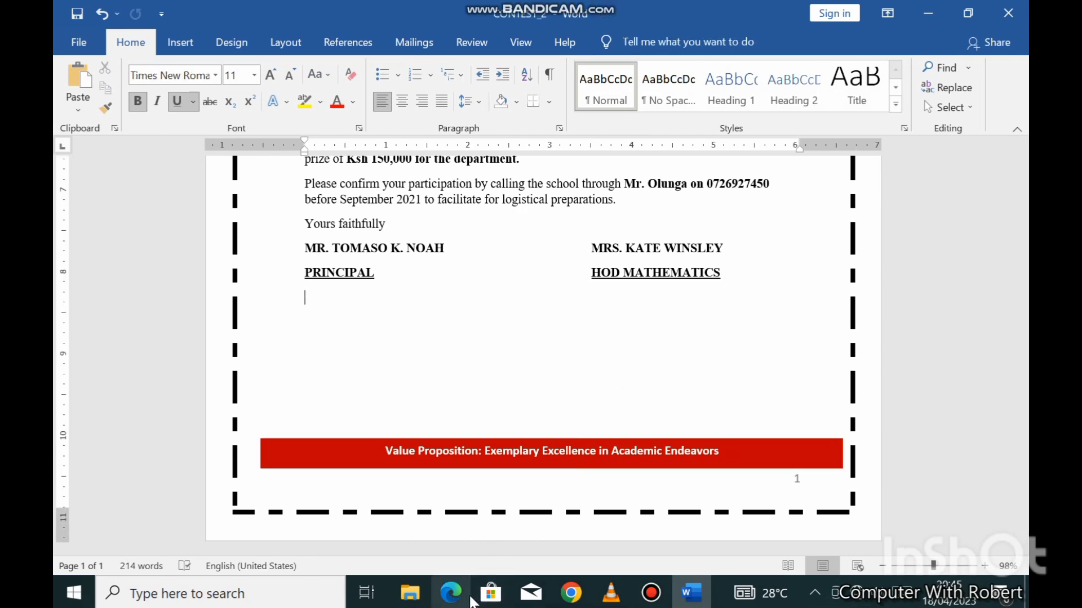
left_click(451, 592)
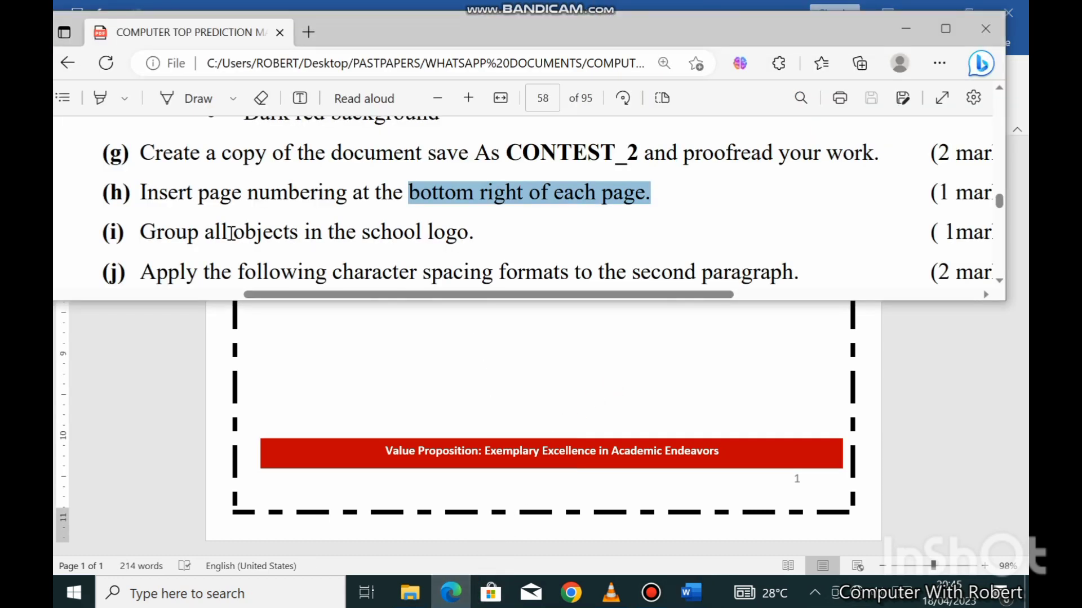
Select the logo circles, green ribbon and text, and group them into one object
left_click_drag(145, 236, 476, 237)
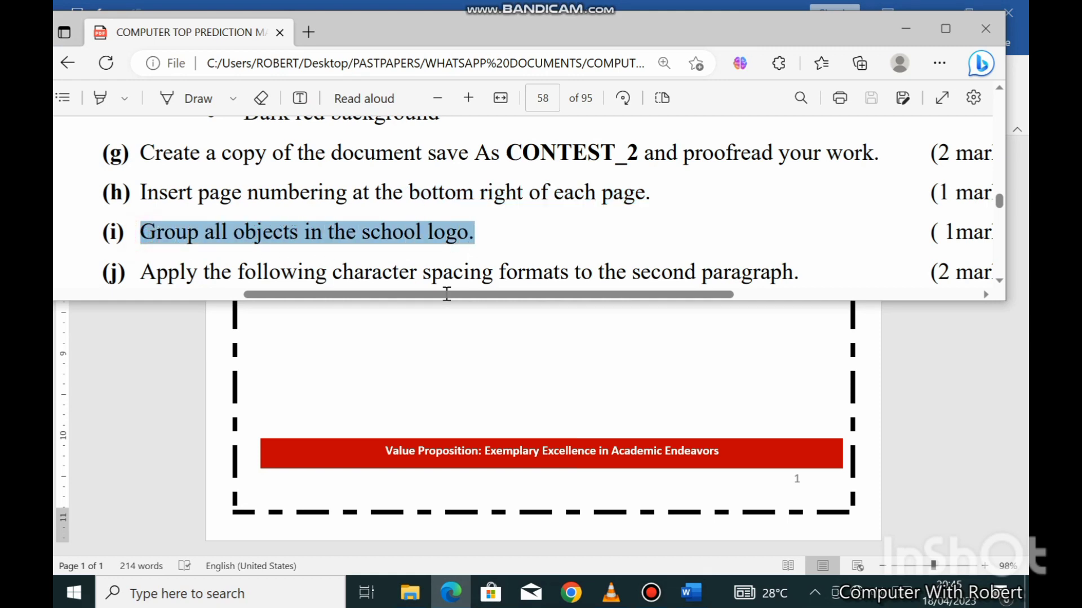
left_click(439, 324)
scroll(445, 304, "up", 10)
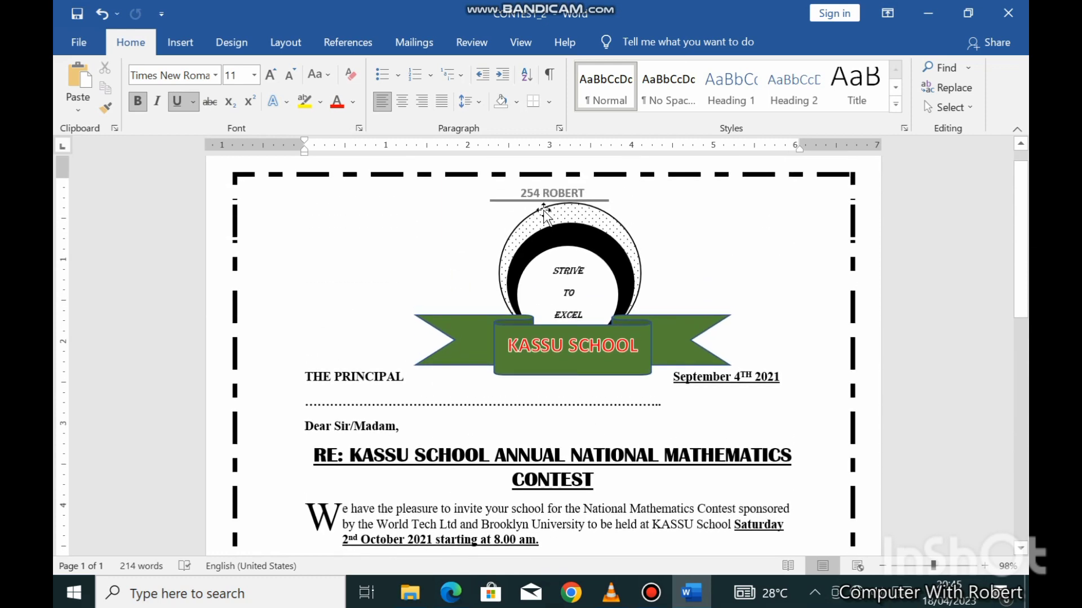
left_click(543, 212)
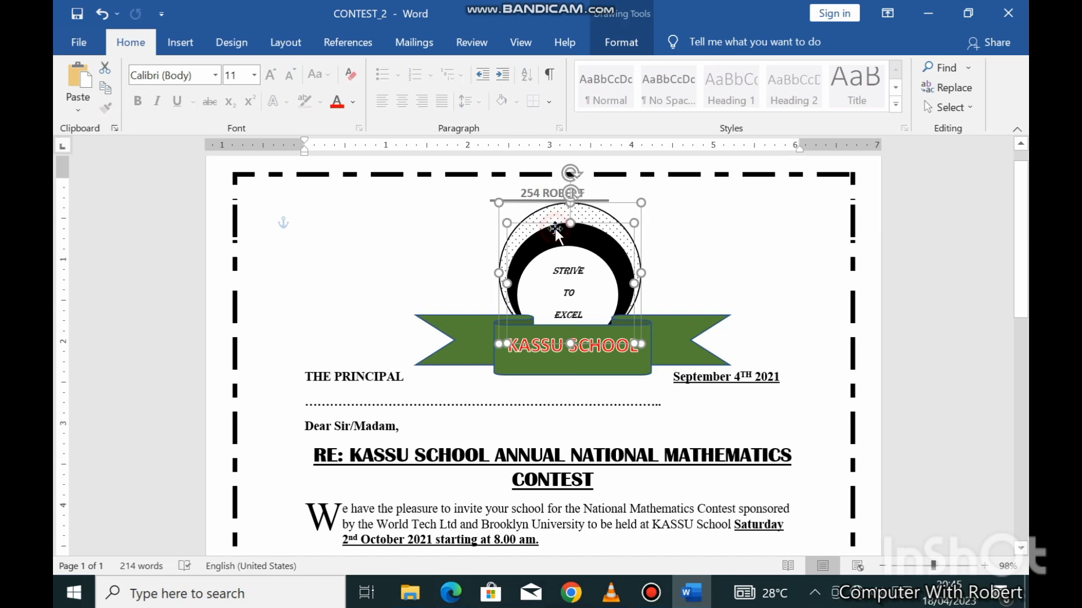
left_click(561, 257, "shift")
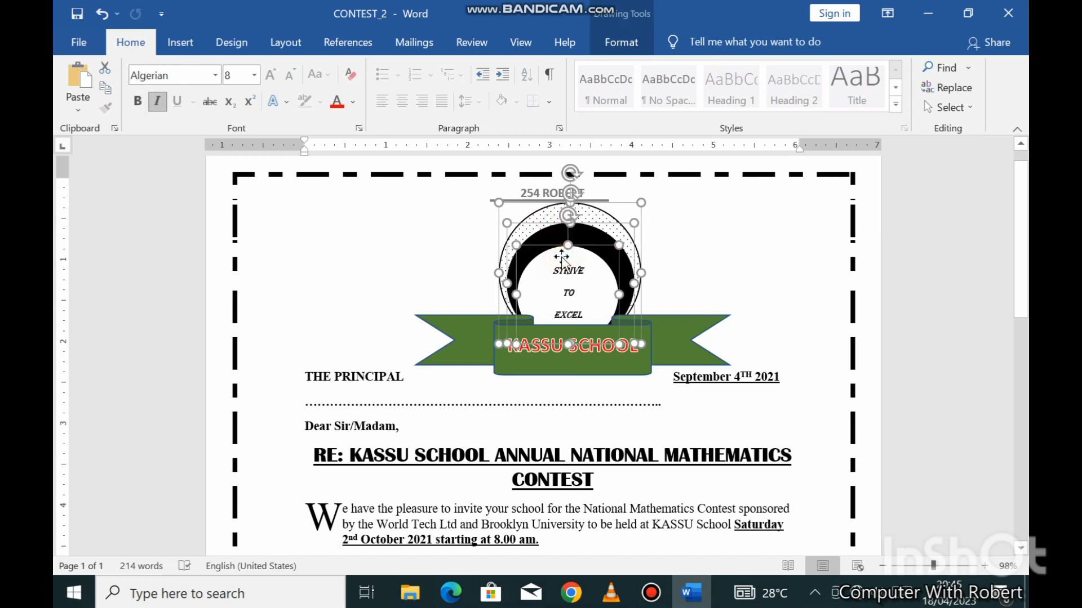
left_click(463, 323, "shift")
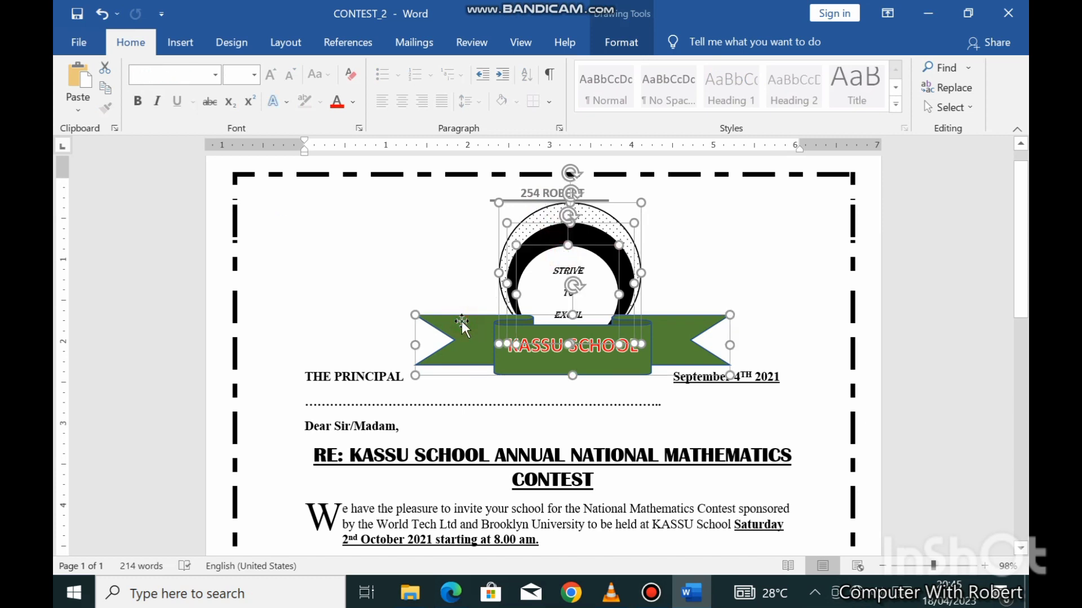
left_click(609, 45)
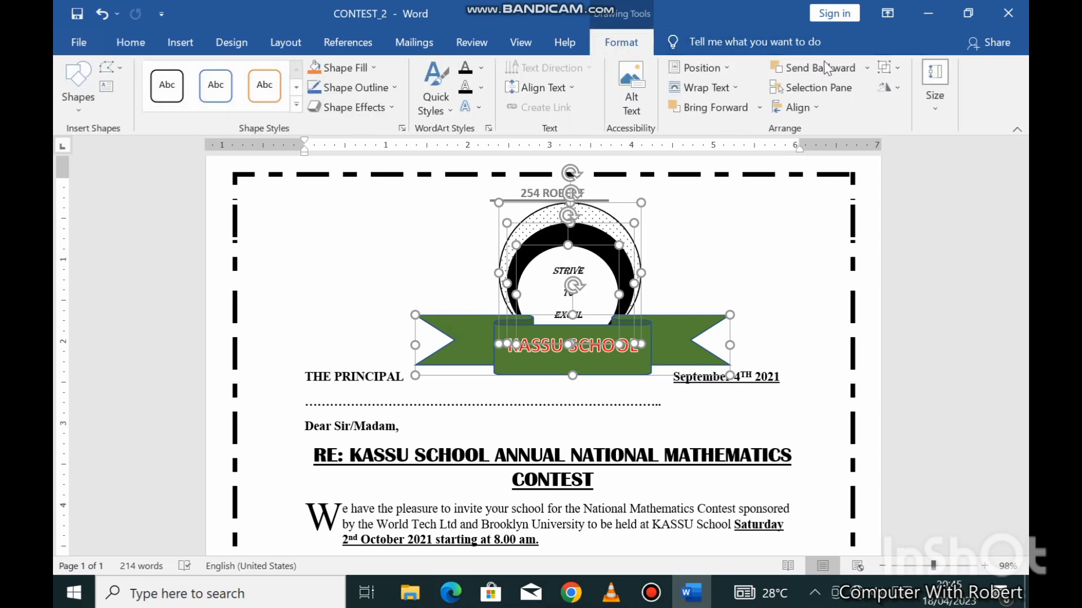
left_click(893, 69)
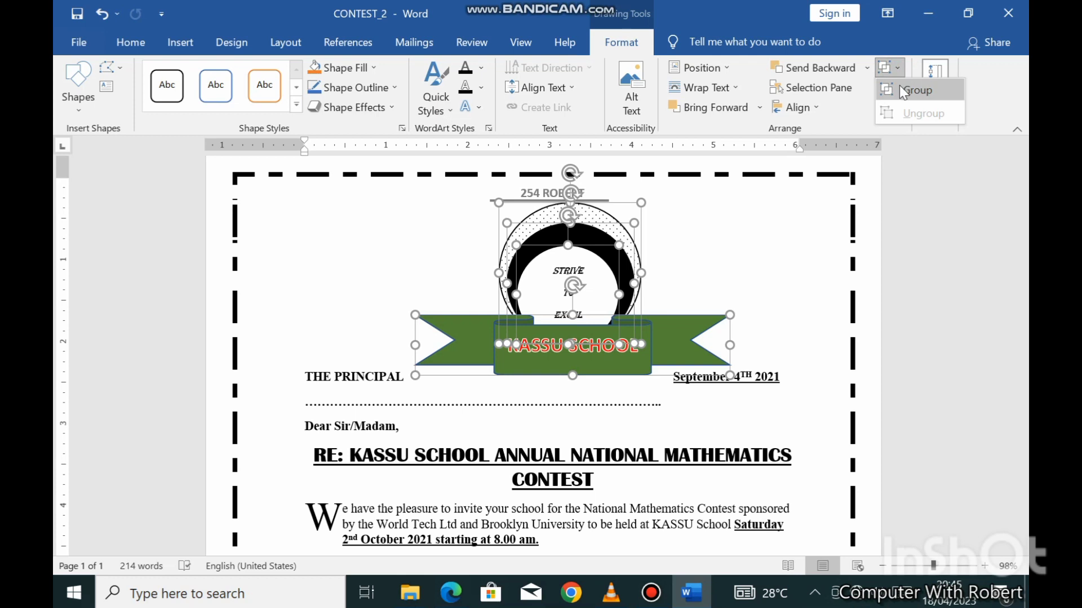
left_click(904, 92)
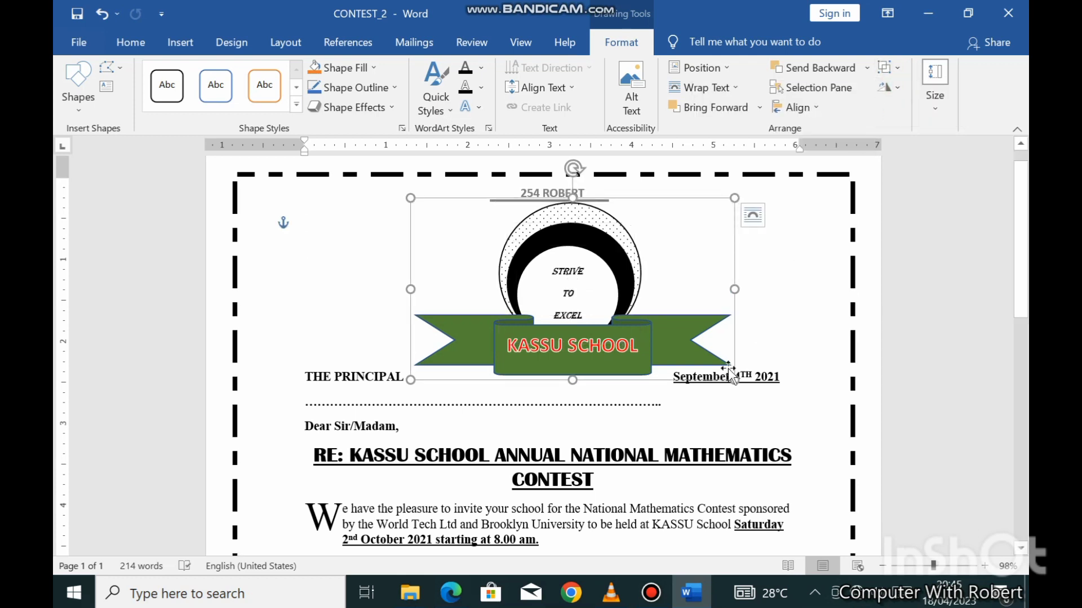
Enlarge the grouped logo so KASSU SCHOOL fits one line, placed above THE PRINCIPAL
left_click_drag(734, 380, 512, 280)
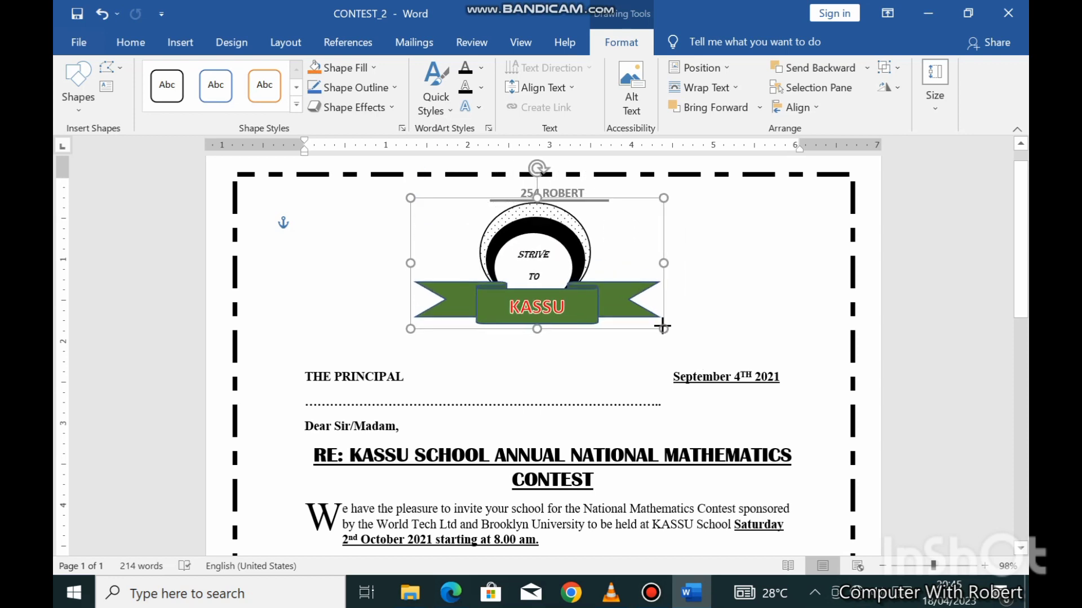
mouse_move(512, 280)
left_mouse_down()
mouse_move(666, 330)
mouse_move(654, 349)
left_mouse_up()
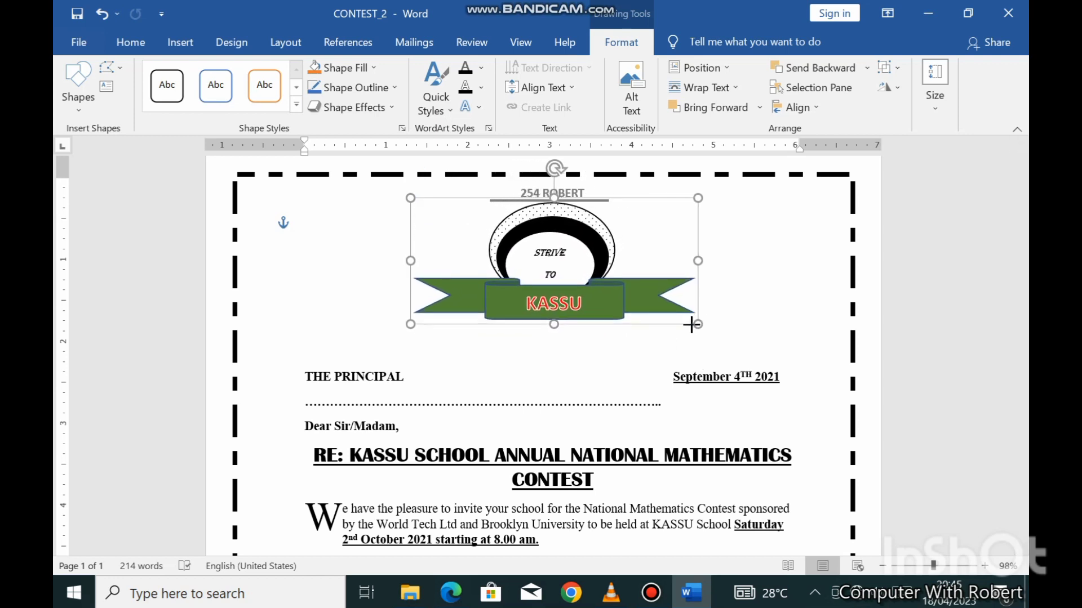
mouse_move(653, 349)
left_mouse_down()
mouse_move(689, 357)
mouse_move(691, 408)
left_mouse_up()
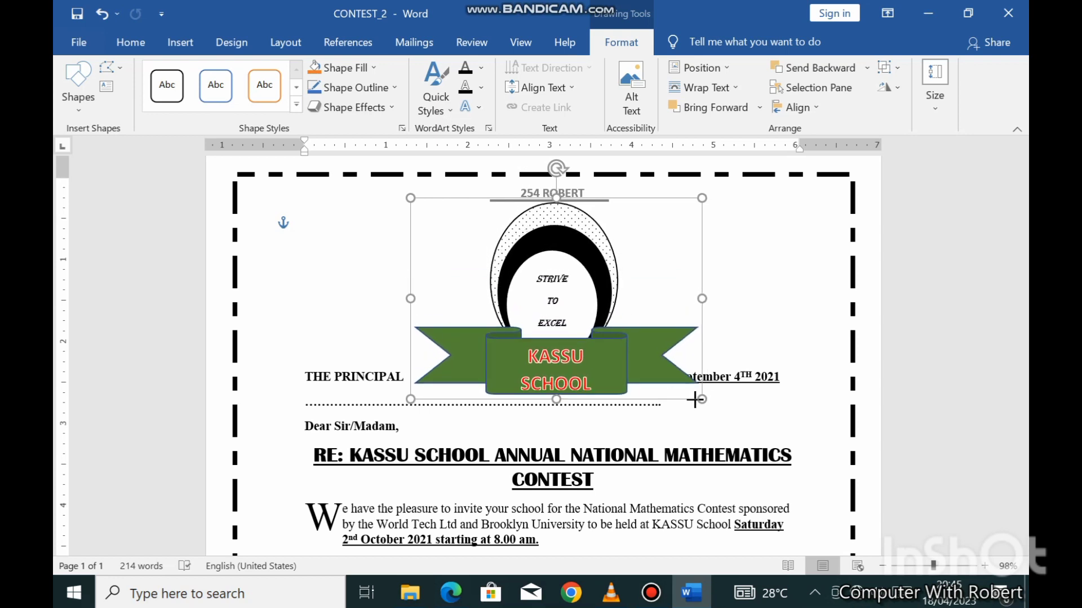
mouse_move(692, 408)
left_mouse_down()
mouse_move(774, 400)
mouse_move(783, 384)
left_mouse_up()
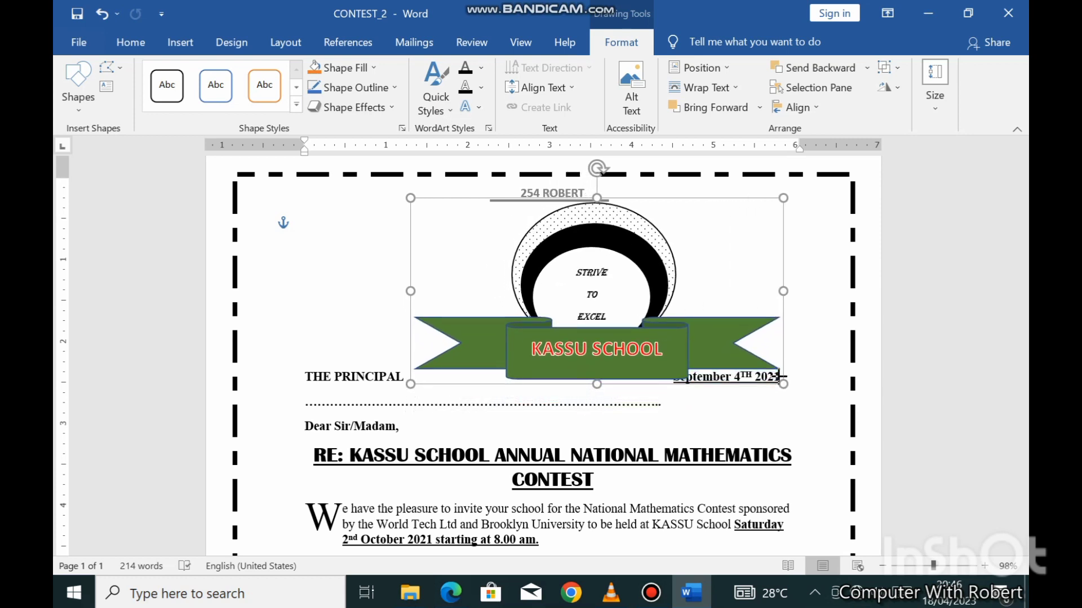
mouse_move(776, 363)
left_mouse_down()
mouse_move(713, 340)
mouse_move(729, 358)
left_mouse_up()
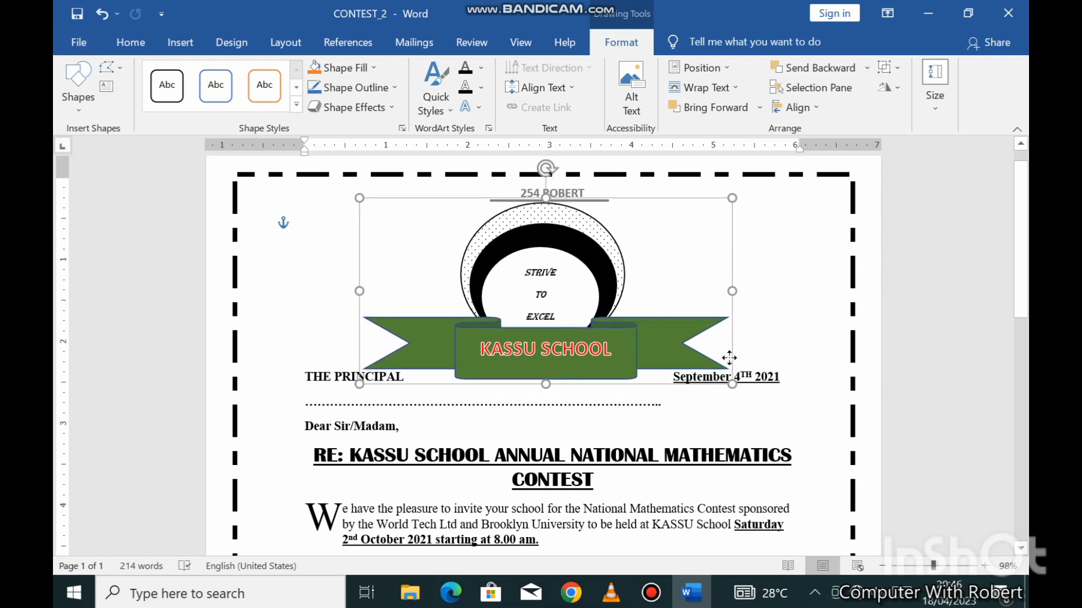
left_click(718, 416)
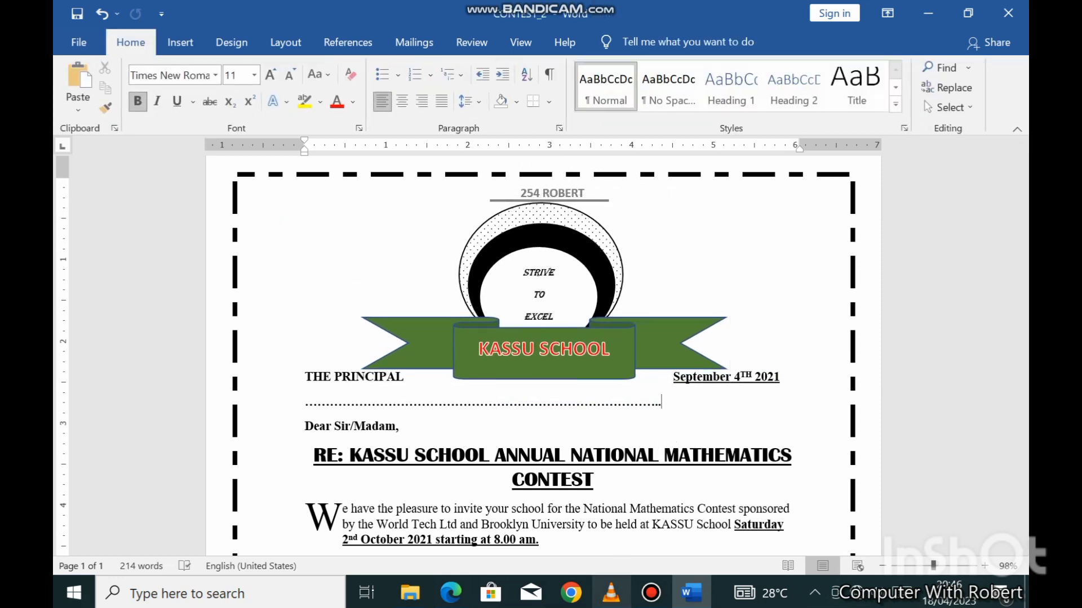
Highlight task (j) in the exam instructions PDF
left_click(451, 591)
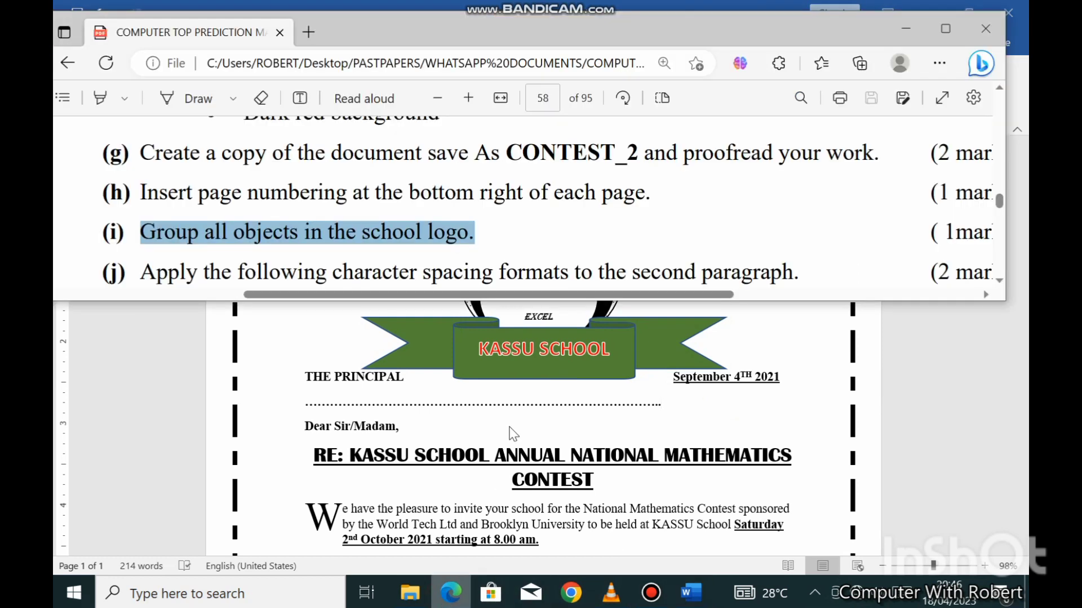
scroll(225, 253, "down", 1)
triple_click(213, 246)
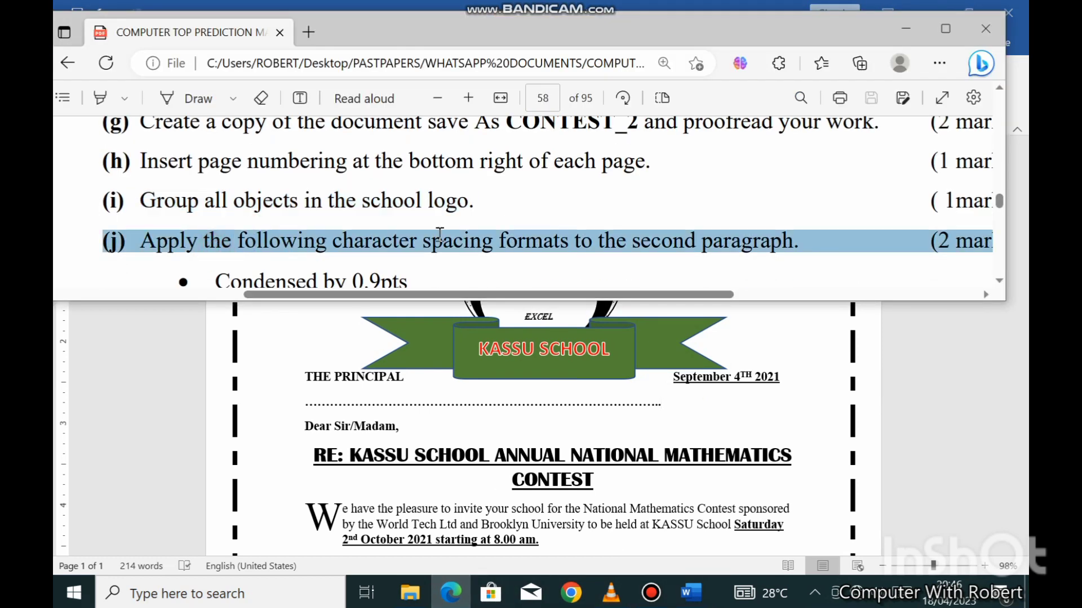
scroll(583, 223, "down", 1)
scroll(584, 222, "down", 1)
scroll(425, 462, "down", 2)
scroll(424, 456, "down", 5)
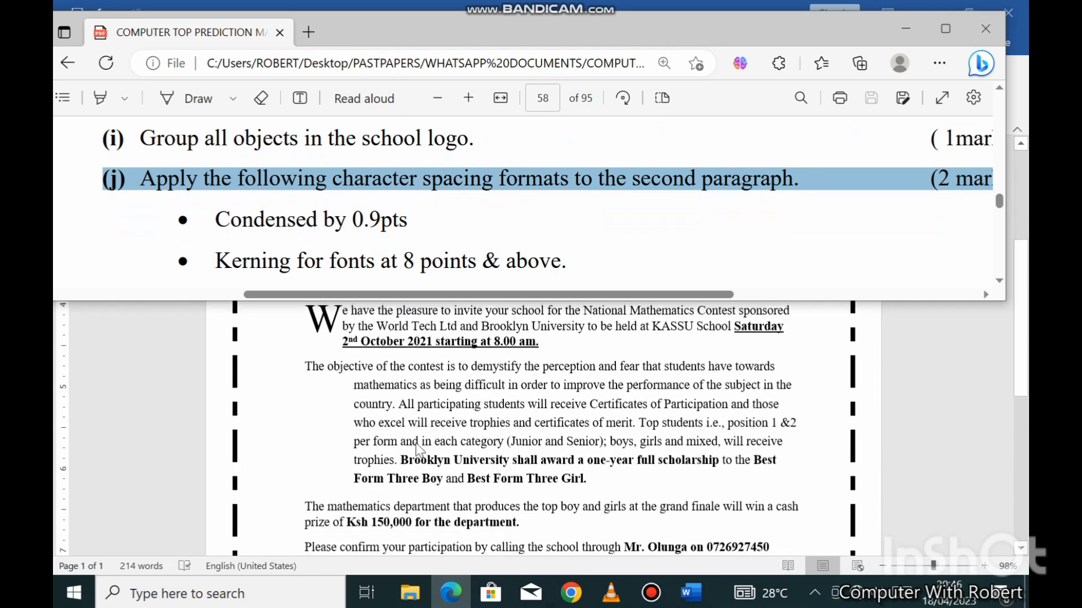
Select the letter's second paragraph and check the 'Condensed by 0.9pts' requirement
left_click(404, 368)
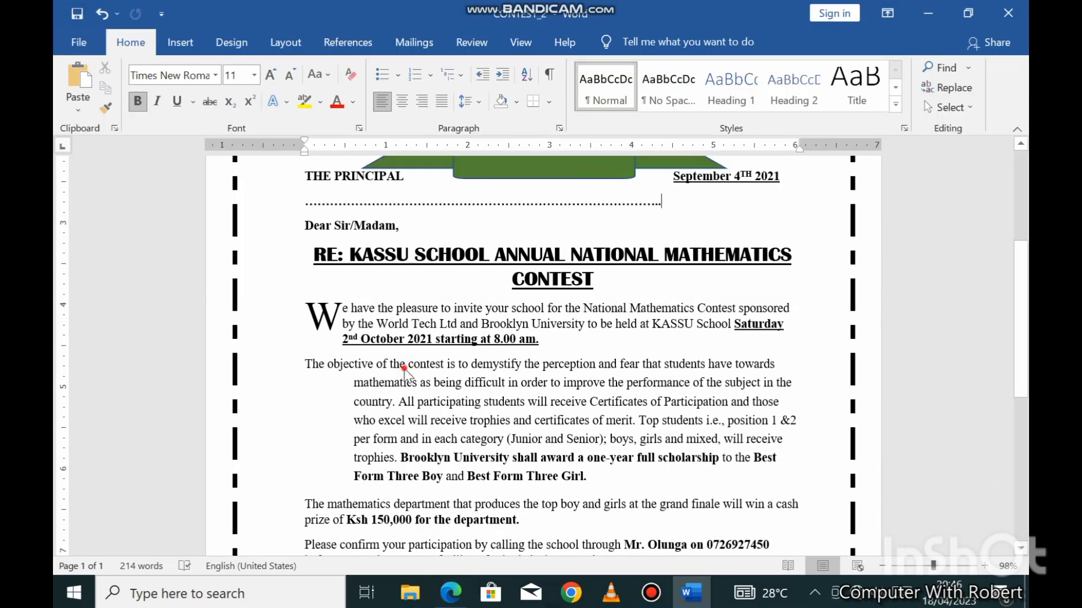
triple_click(404, 368)
left_click(451, 593)
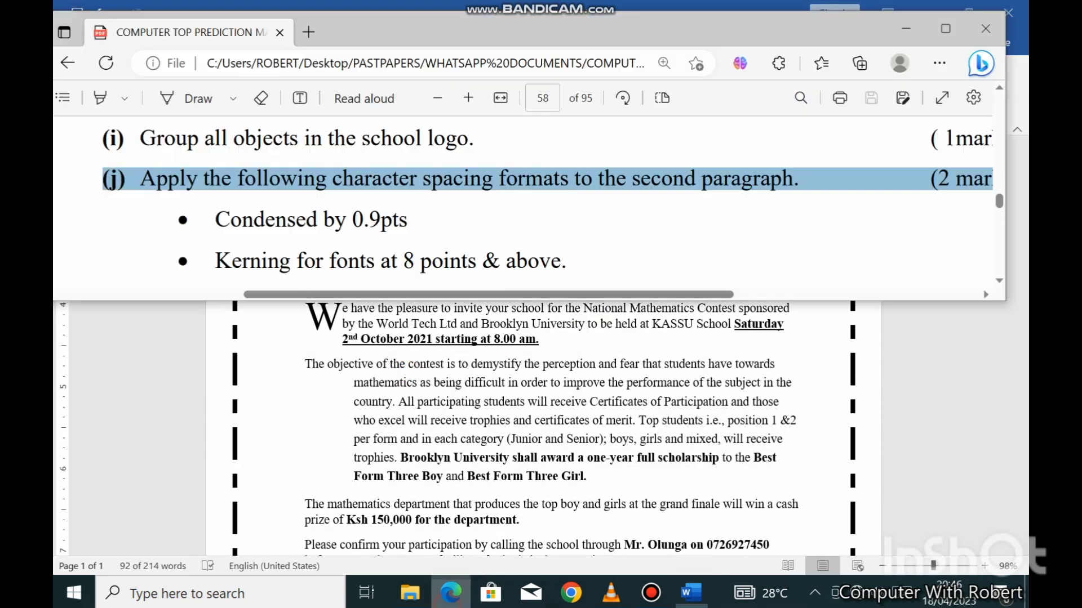
left_click_drag(214, 221, 408, 222)
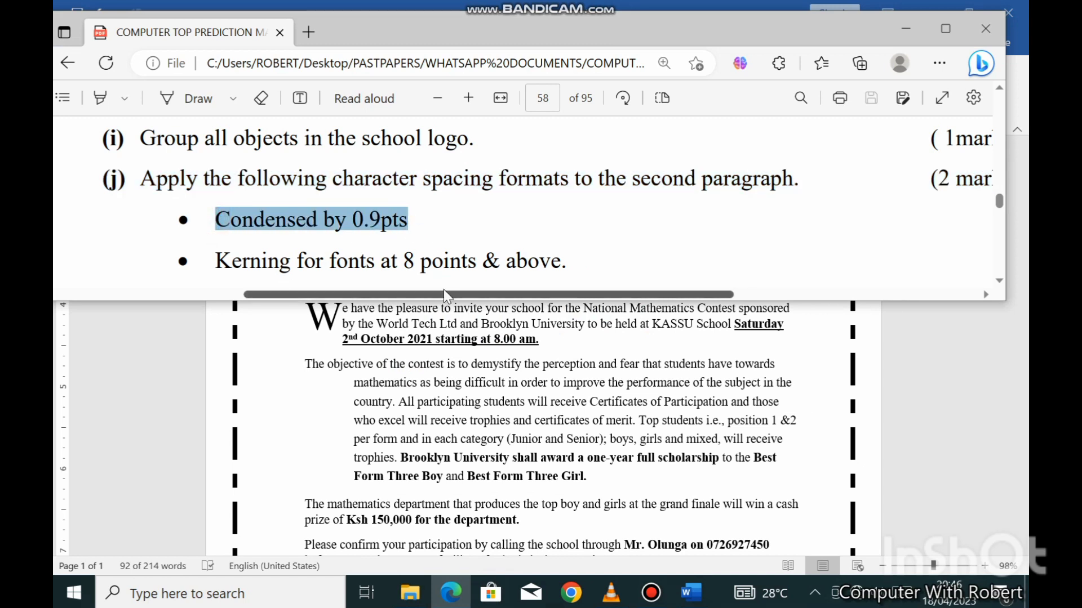
scroll(465, 248, "down", 1)
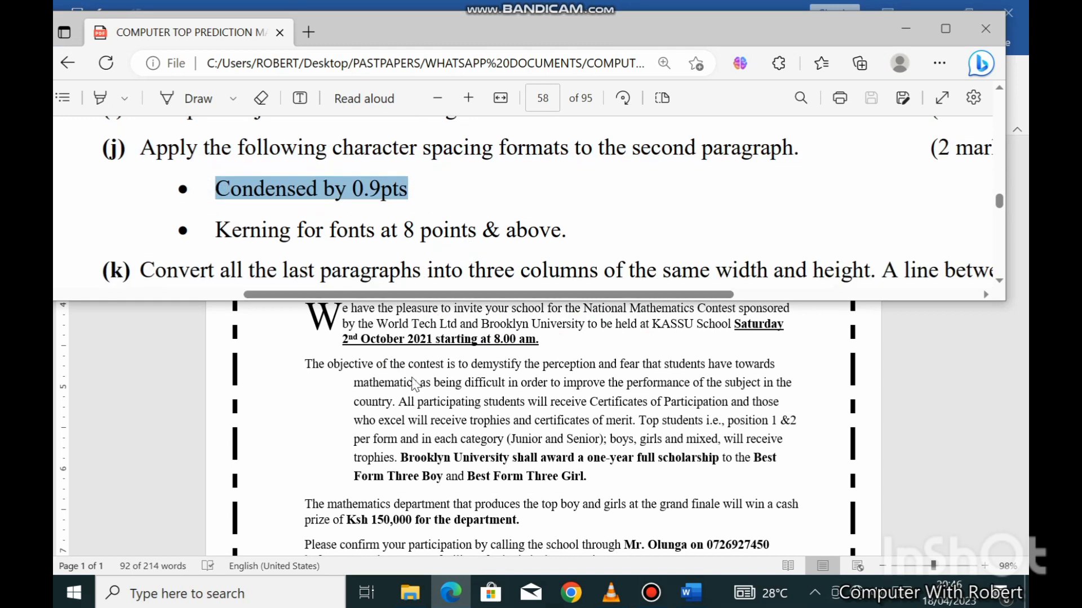
key("alt+Tab")
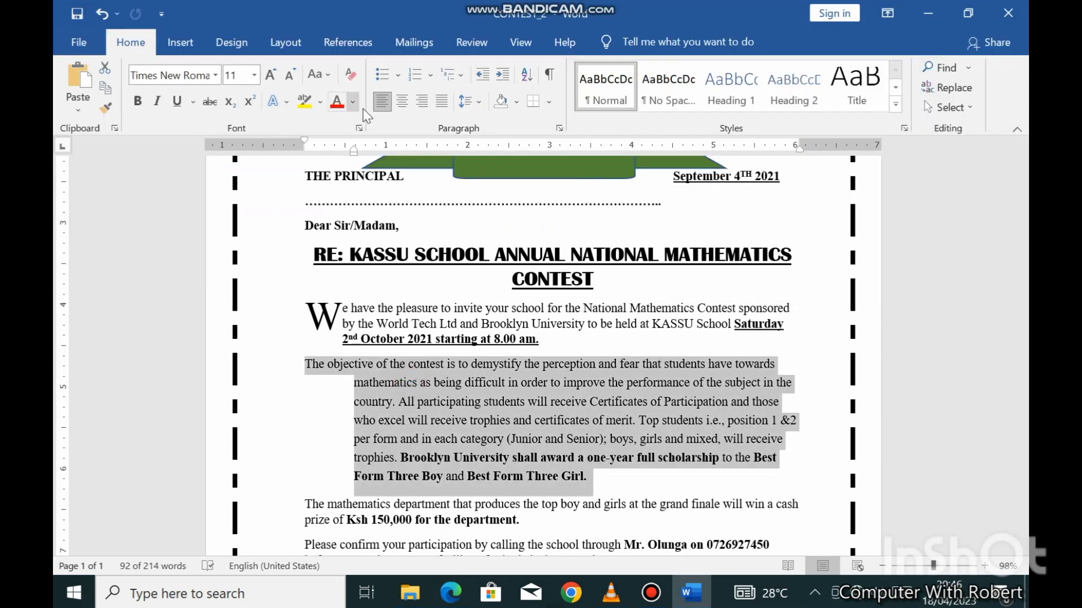
In the Font dialog's Advanced settings, condense the objective paragraph's character spacing by 0.9 pt
left_click(359, 126)
left_click(427, 87)
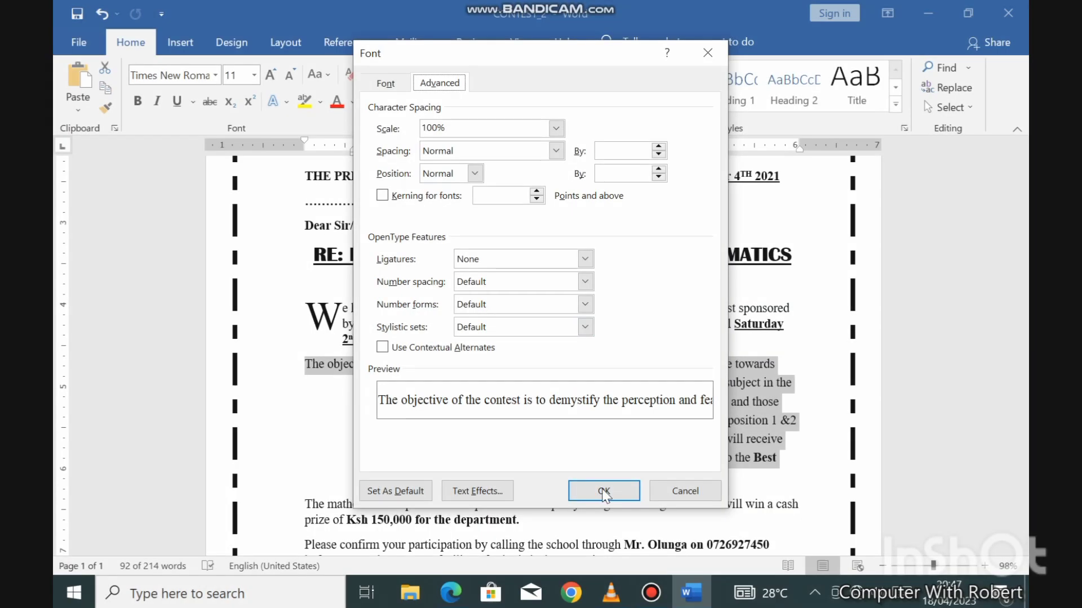
left_click(475, 173)
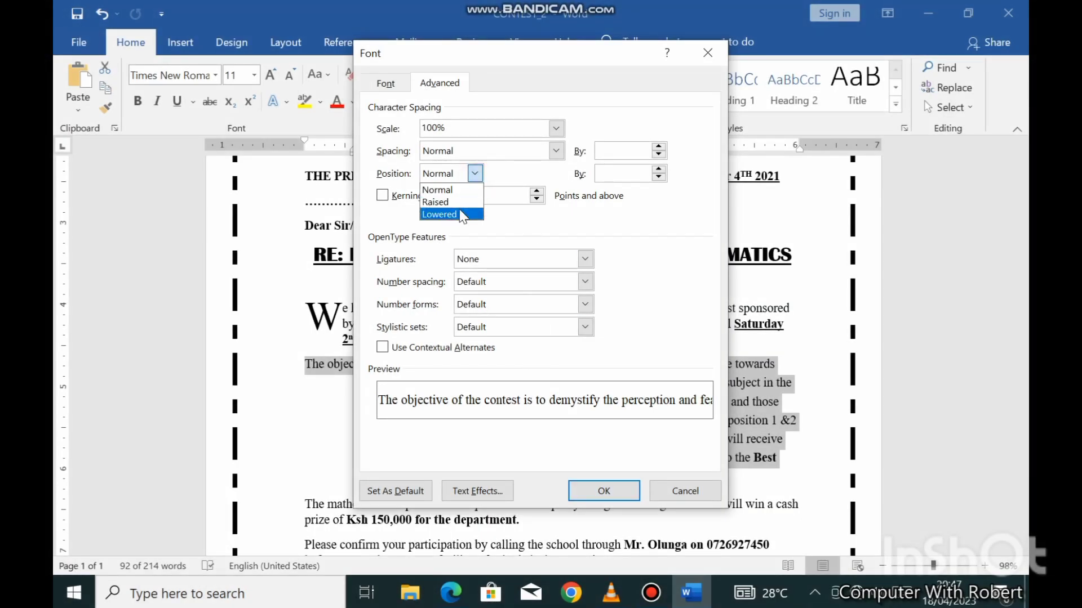
left_click(442, 190)
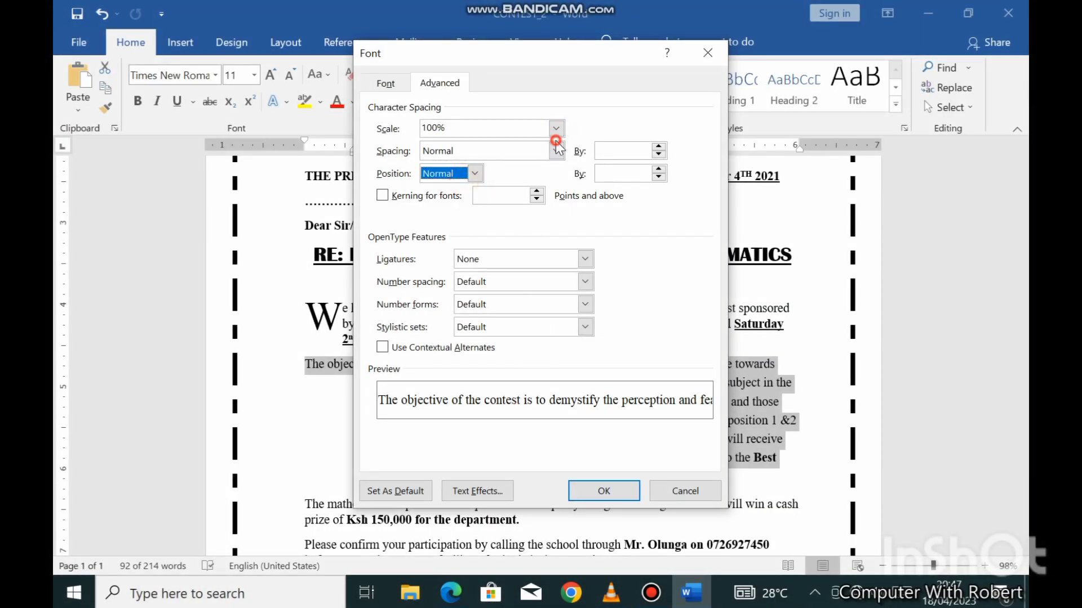
left_click(556, 150)
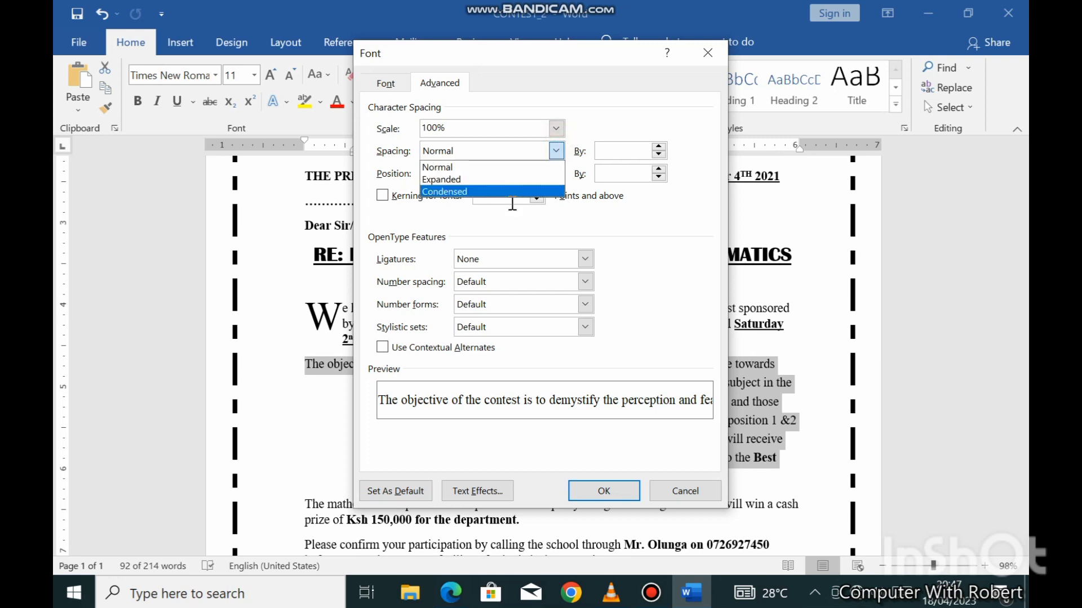
left_click(512, 202)
left_click(553, 151)
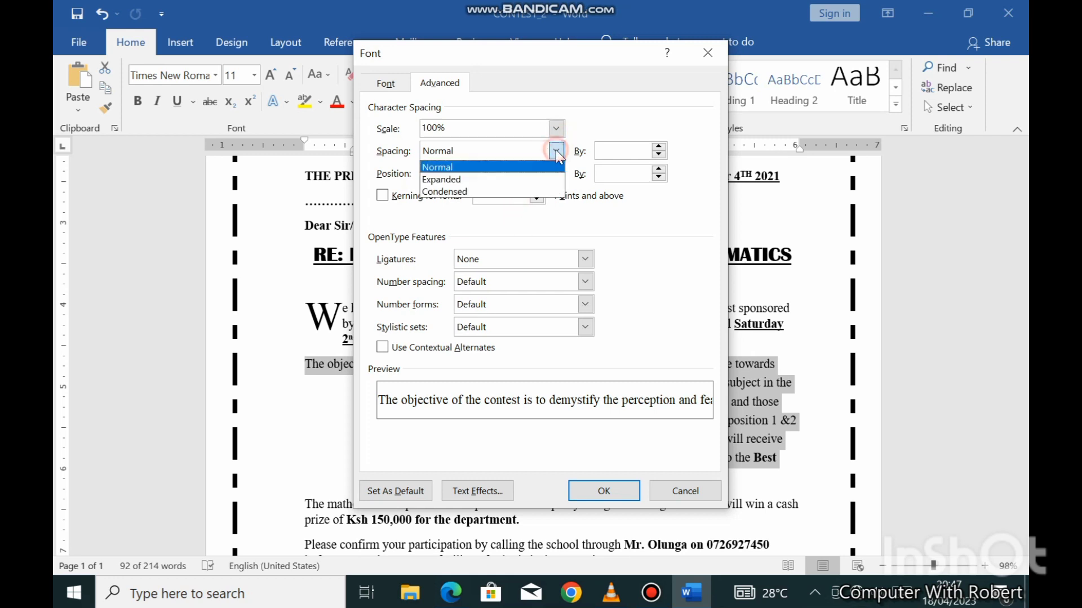
left_click(533, 190)
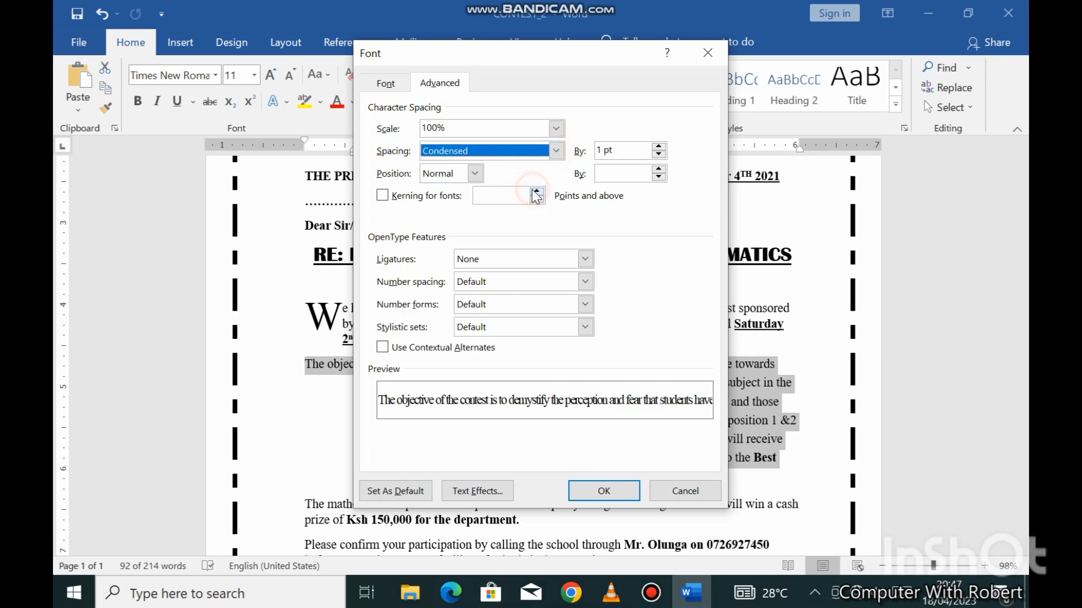
left_click(658, 155)
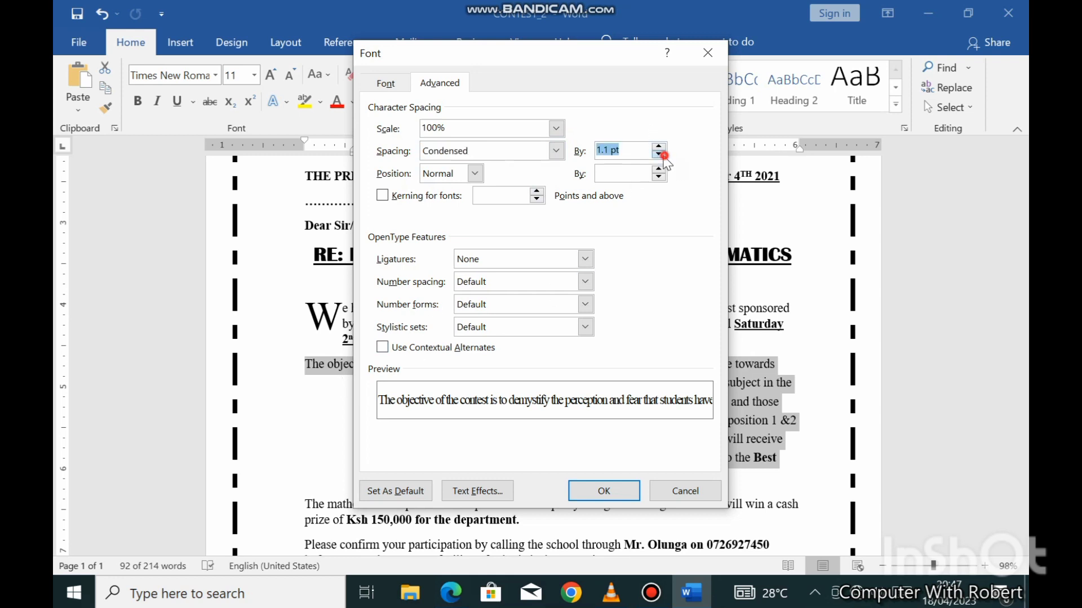
left_click(658, 155)
left_click(658, 155)
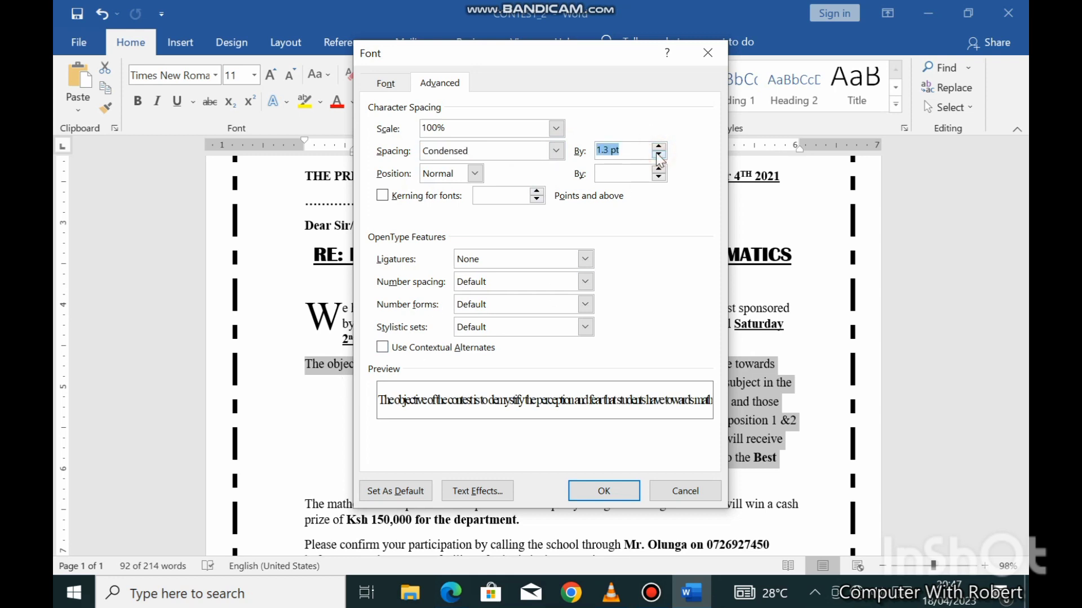
left_click(658, 147)
left_click(658, 147)
left_click(658, 147)
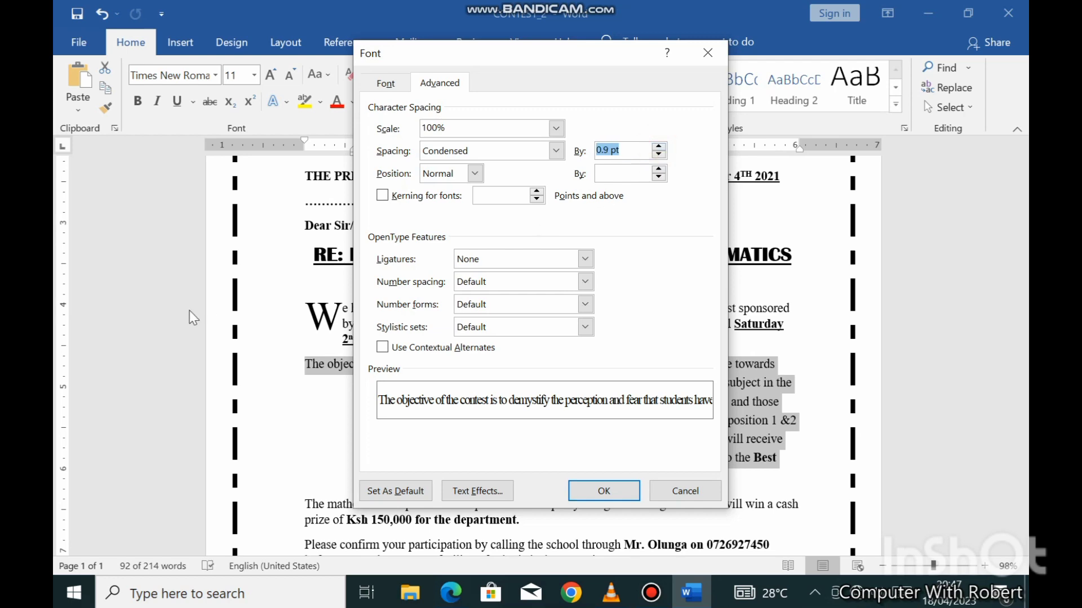
Check the kerning requirement, then enable kerning for fonts at 9 points and apply the formatting
left_click(451, 591)
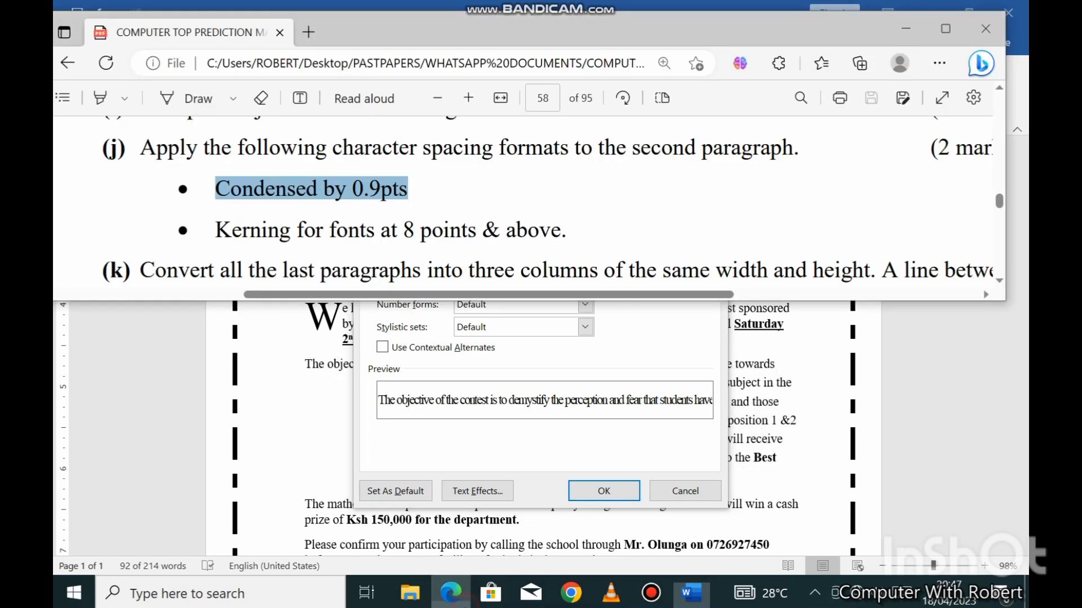
left_click(450, 592)
left_click(451, 591)
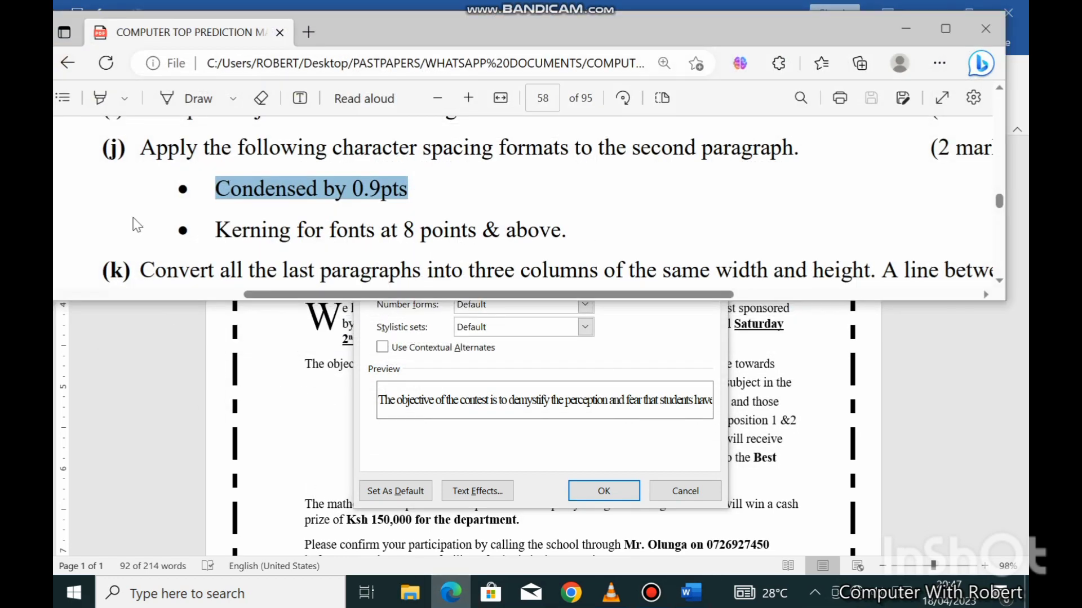
left_click_drag(218, 231, 551, 235)
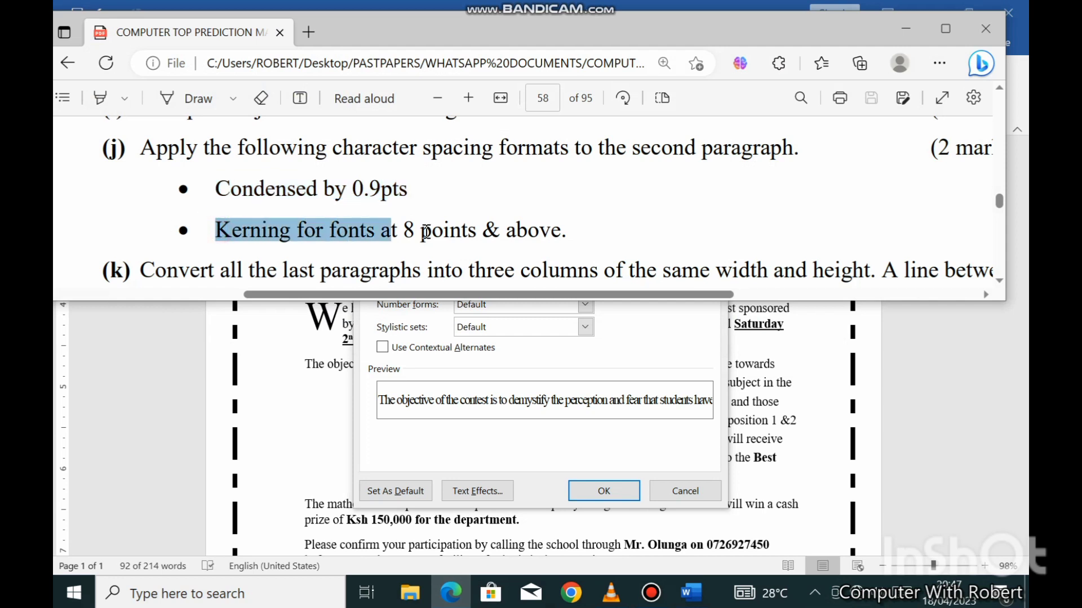
left_click(468, 398)
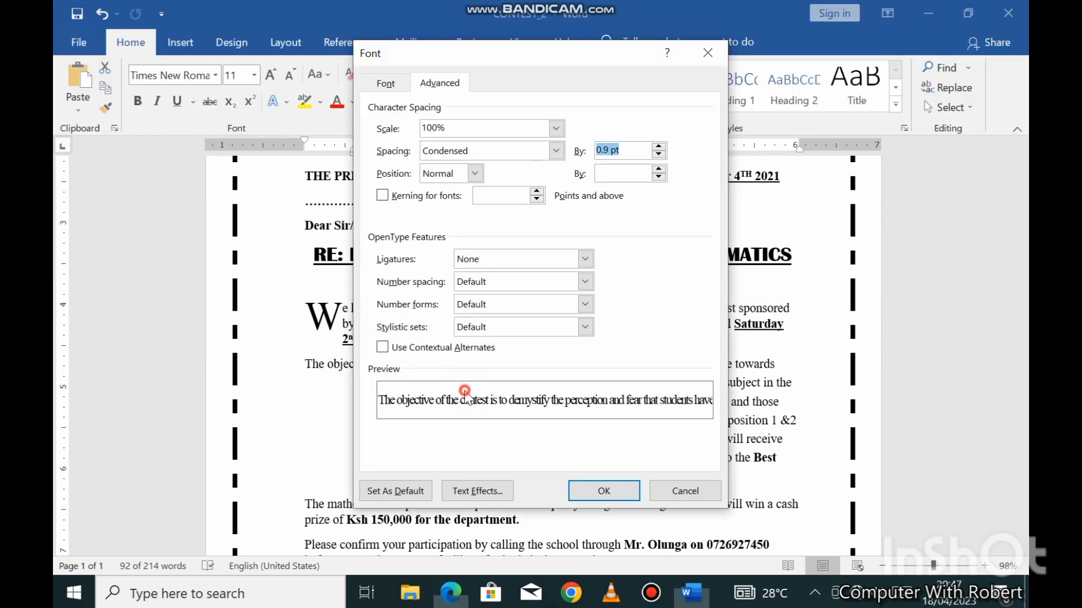
left_click(383, 196)
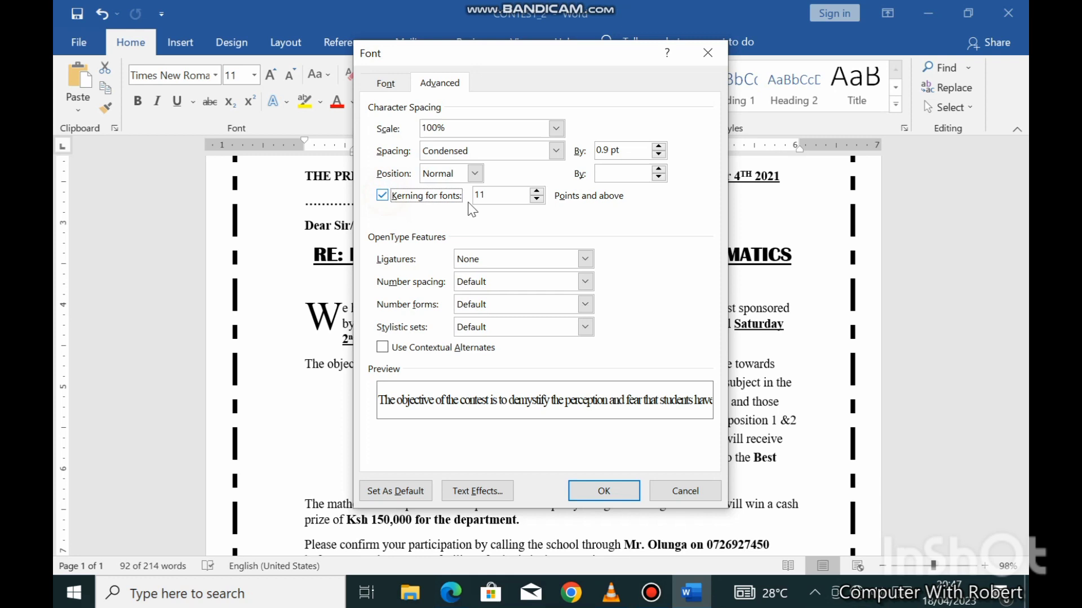
left_click(537, 193)
left_click(537, 199)
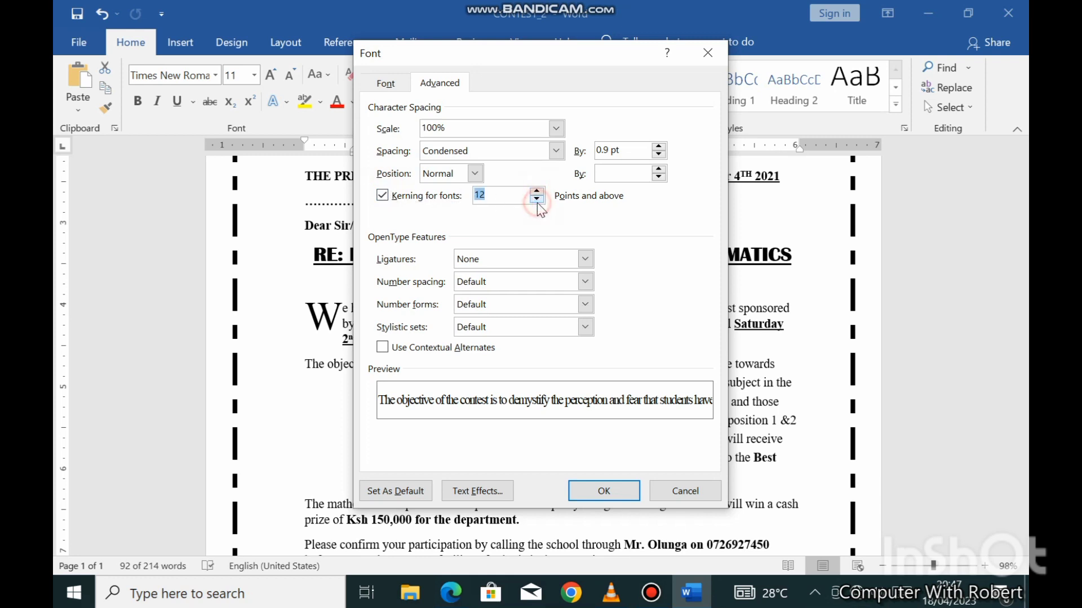
left_click(537, 198)
left_click(537, 198)
left_click(537, 198)
left_click(537, 198)
left_click(537, 193)
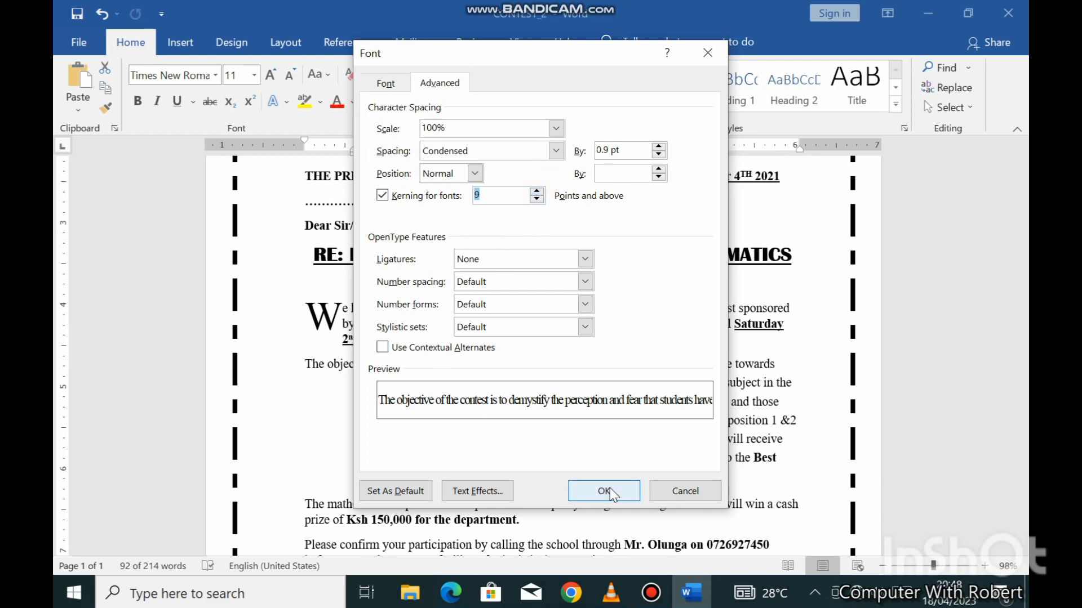
left_click(604, 491)
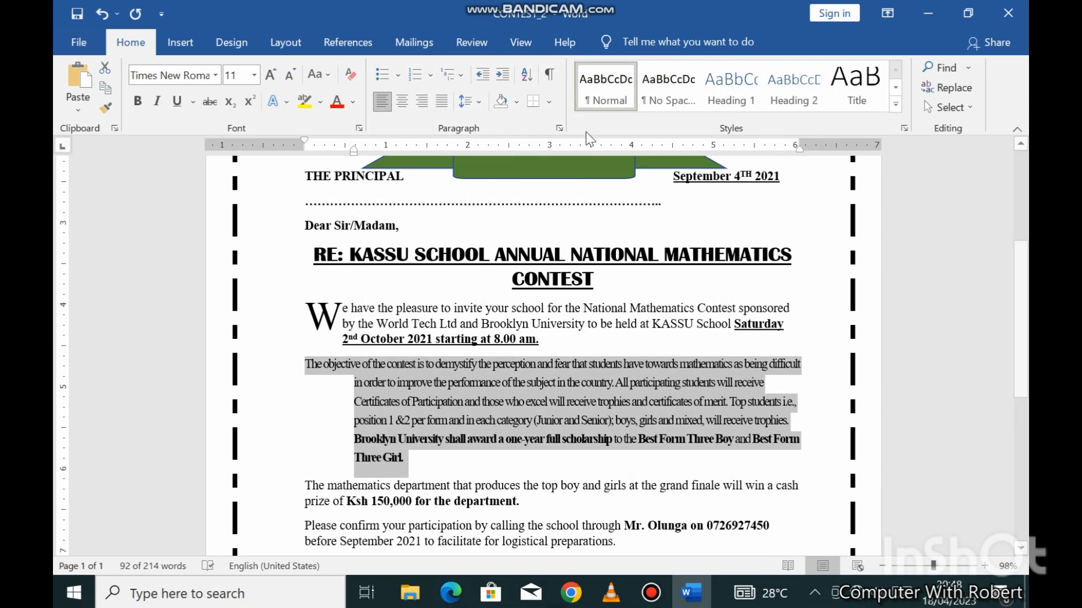
Raise the objective paragraph's kerning threshold, apply it, and bring the exam PDF forward
left_click(560, 128)
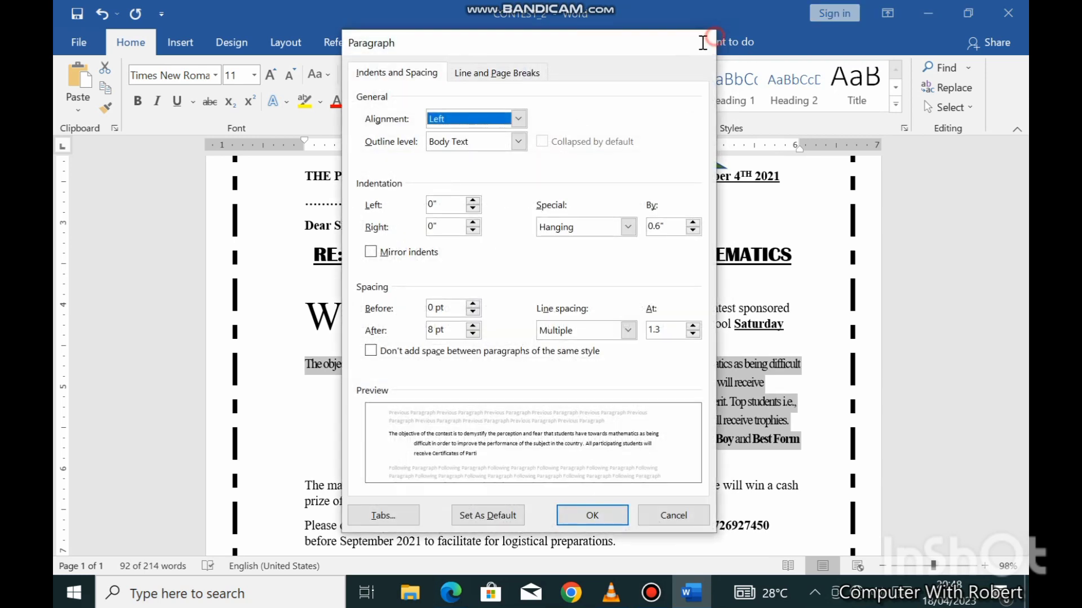
left_click(703, 42)
left_click(366, 126)
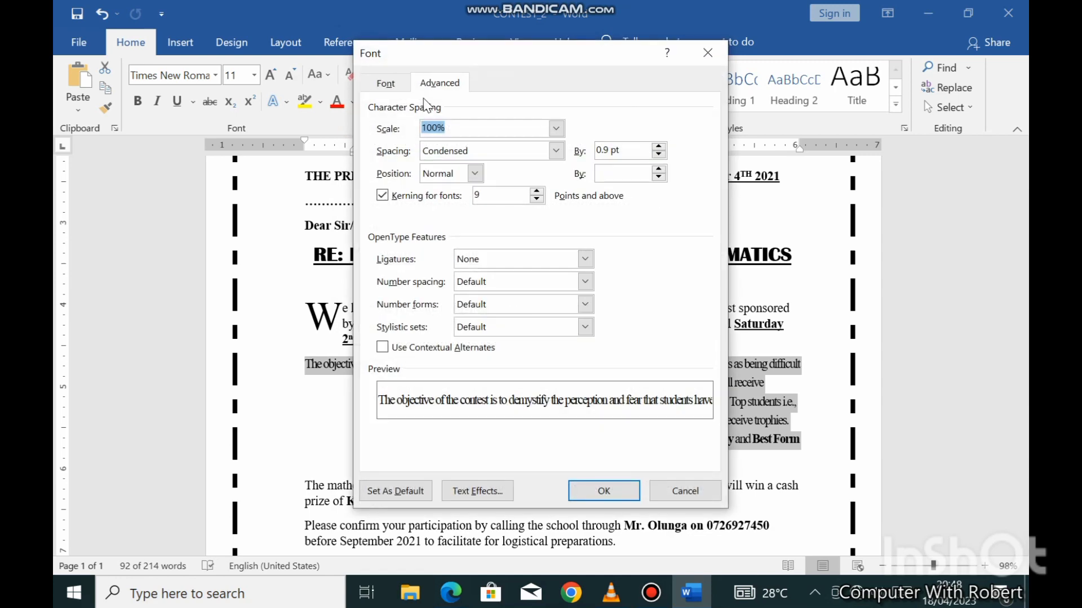
left_click(537, 191)
left_click(537, 190)
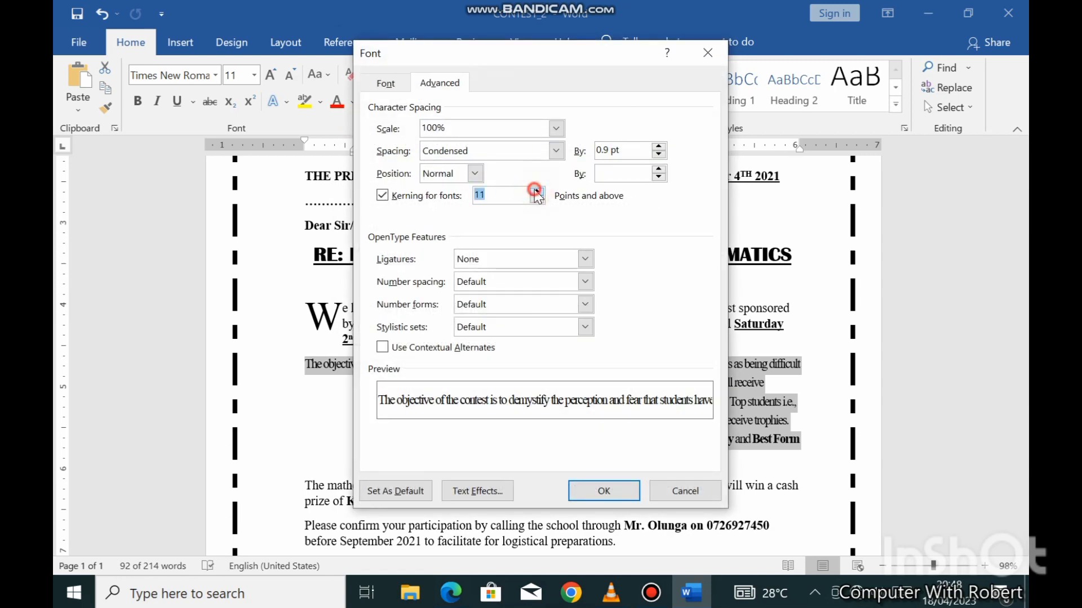
left_click(537, 191)
left_click(608, 488)
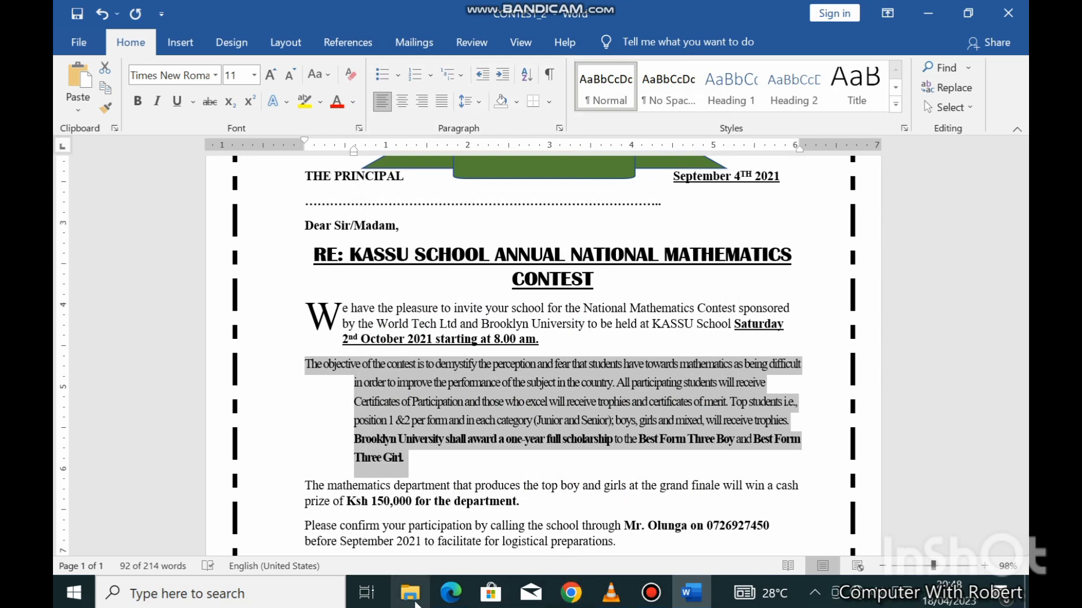
left_click(451, 593)
Highlight part (k)'s three-columns-with-line-between instruction, then scroll the Word letter to its closing paragraphs
scroll(372, 248, "down", 1)
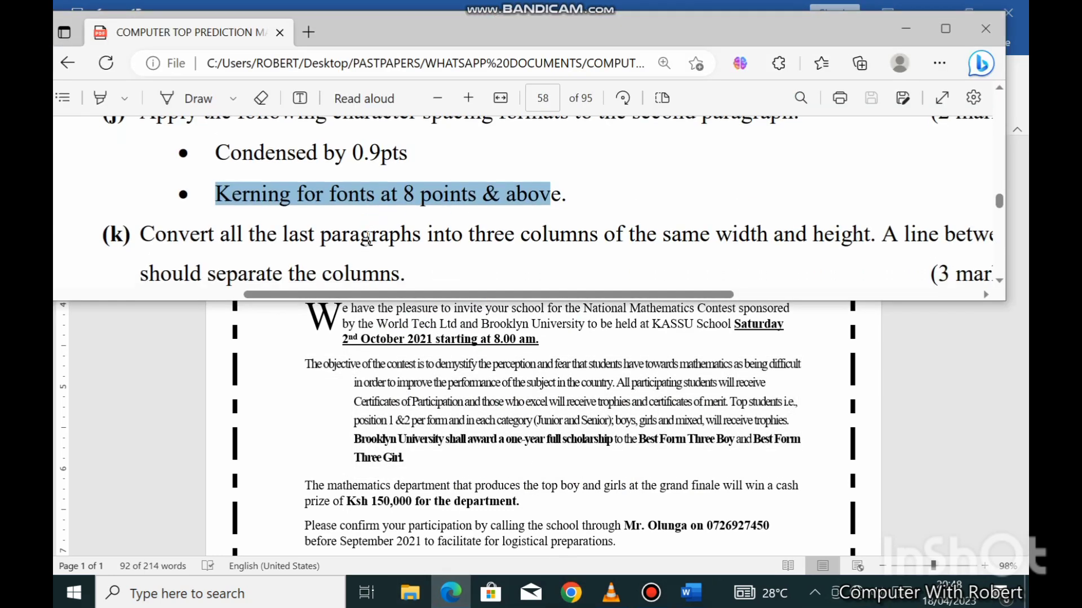
mouse_move(143, 216)
left_mouse_down()
mouse_move(442, 200)
mouse_move(778, 222)
mouse_move(866, 215)
left_mouse_up()
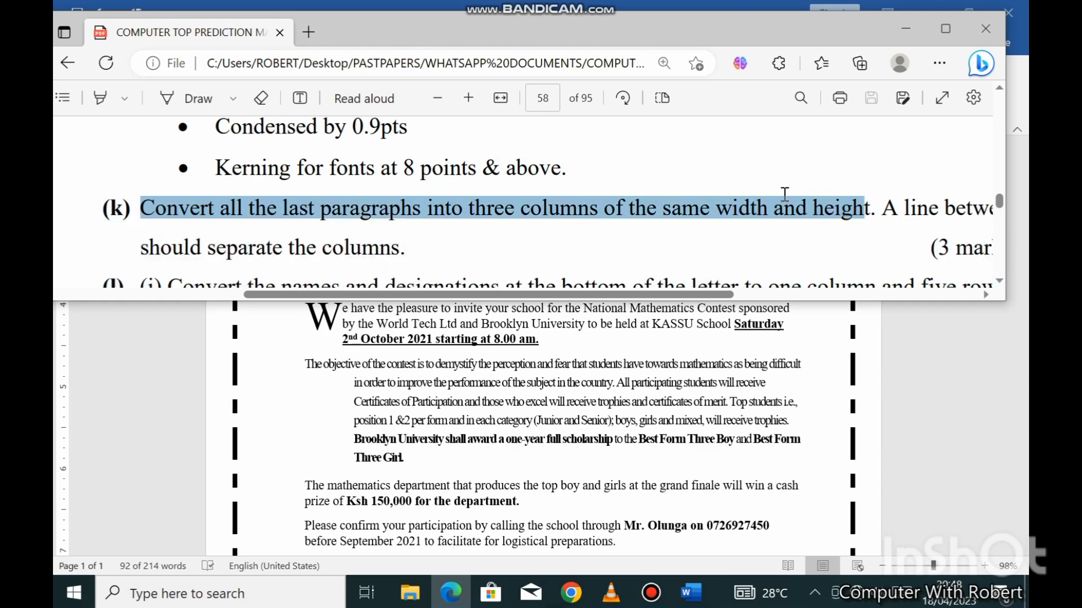
left_click_drag(671, 293, 742, 293)
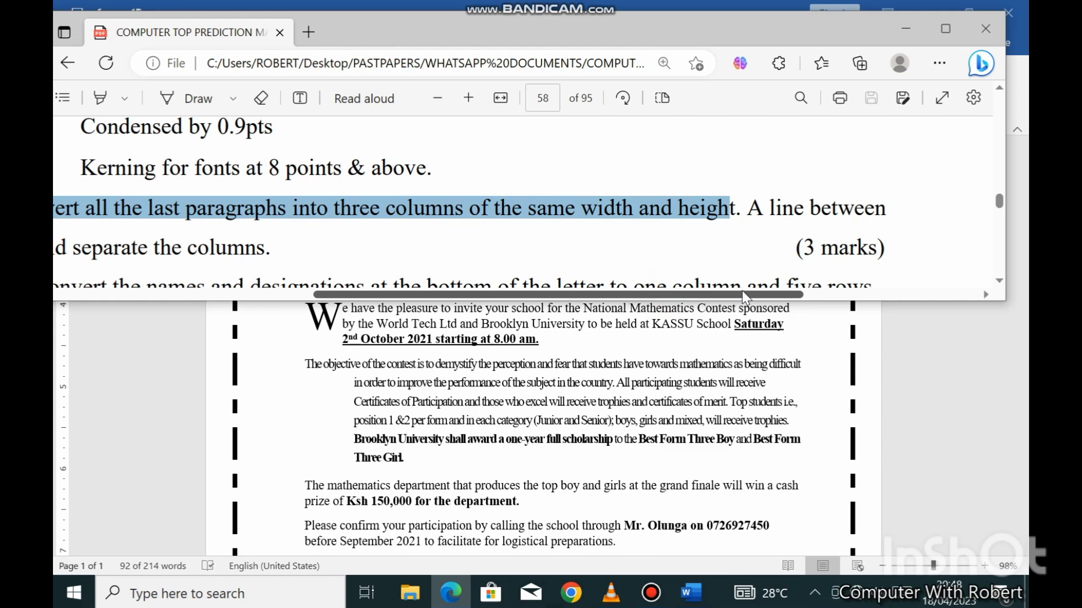
left_click(749, 213)
mouse_move(750, 213)
left_mouse_down()
mouse_move(870, 210)
mouse_move(897, 221)
left_mouse_up()
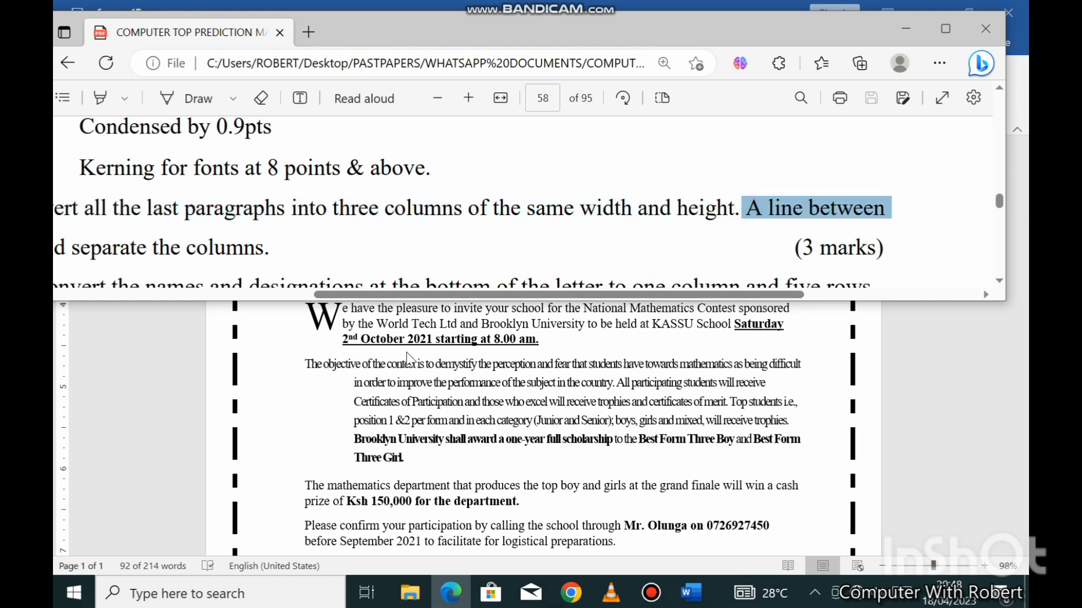
triple_click(416, 395)
scroll(338, 372, "down", 1)
scroll(332, 366, "down", 2)
Set the two closing paragraphs to three equal columns with a line between
scroll(326, 363, "down", 1)
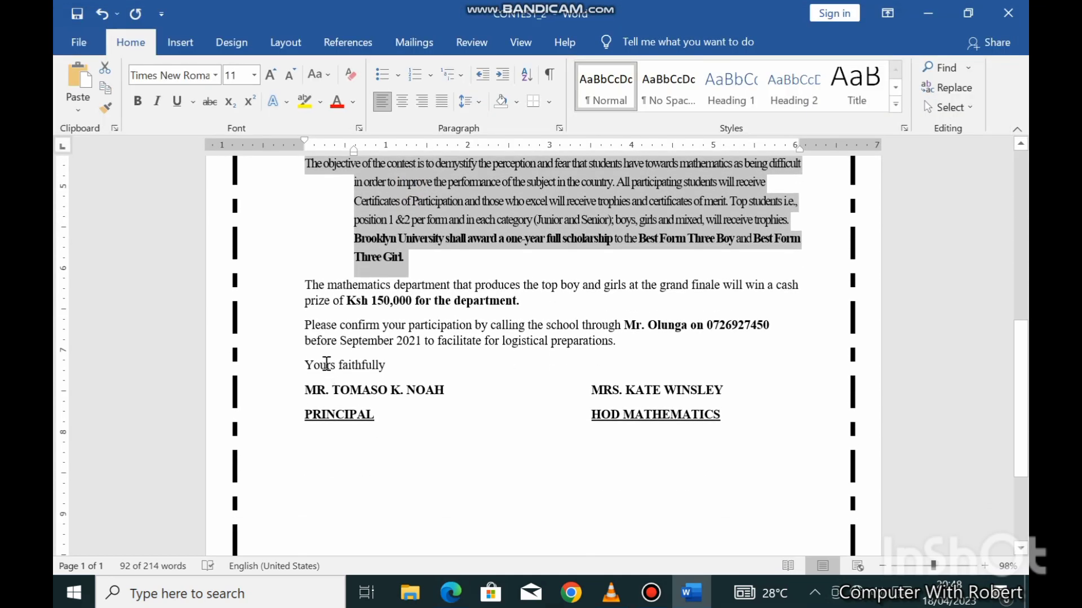
left_click_drag(305, 289, 654, 336)
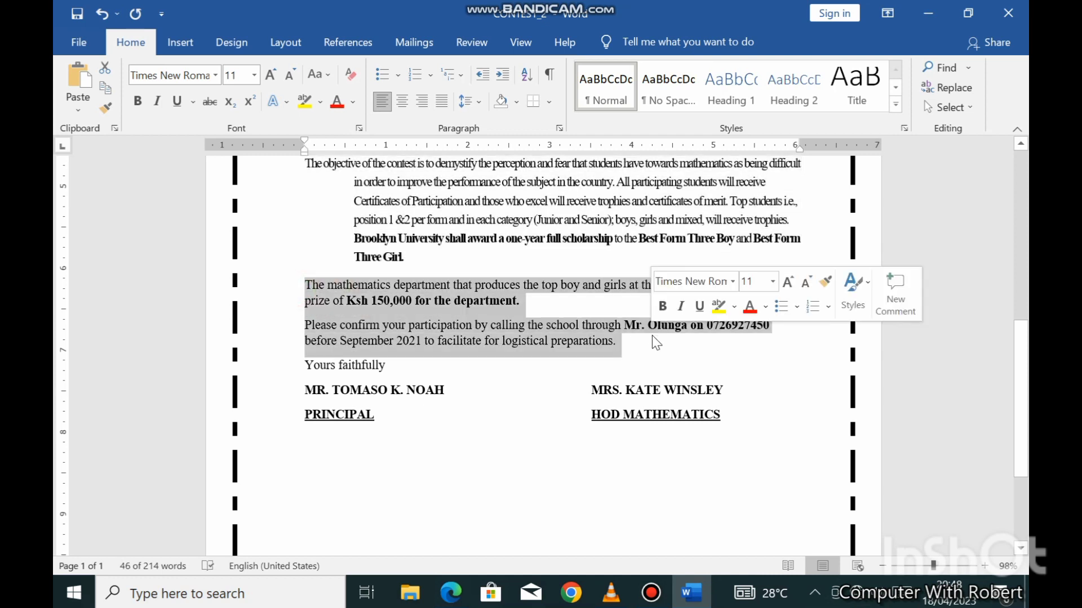
left_click(291, 45)
left_click(225, 105)
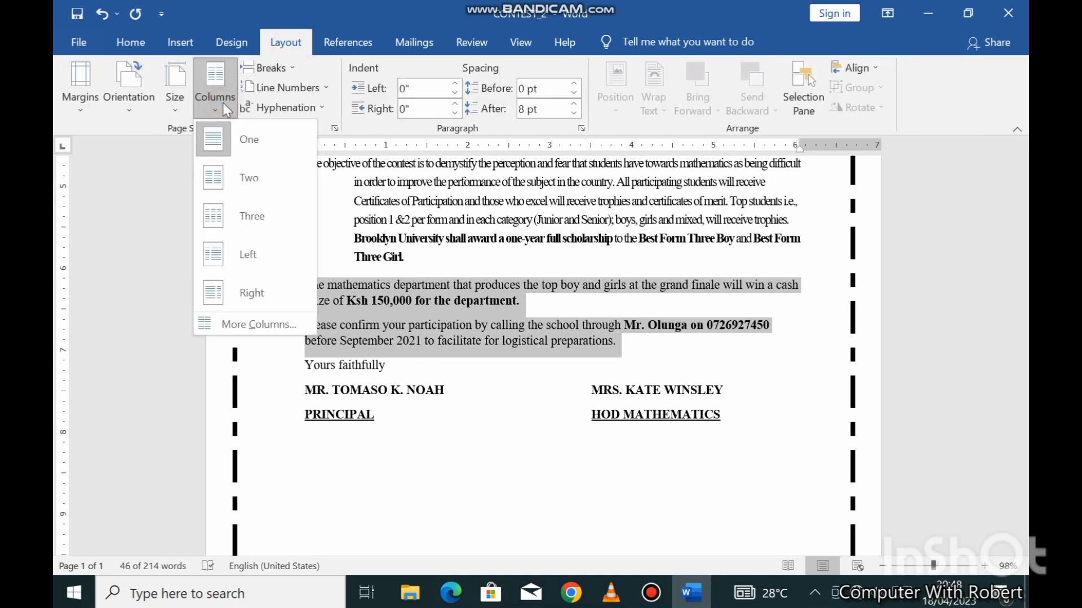
left_click(245, 325)
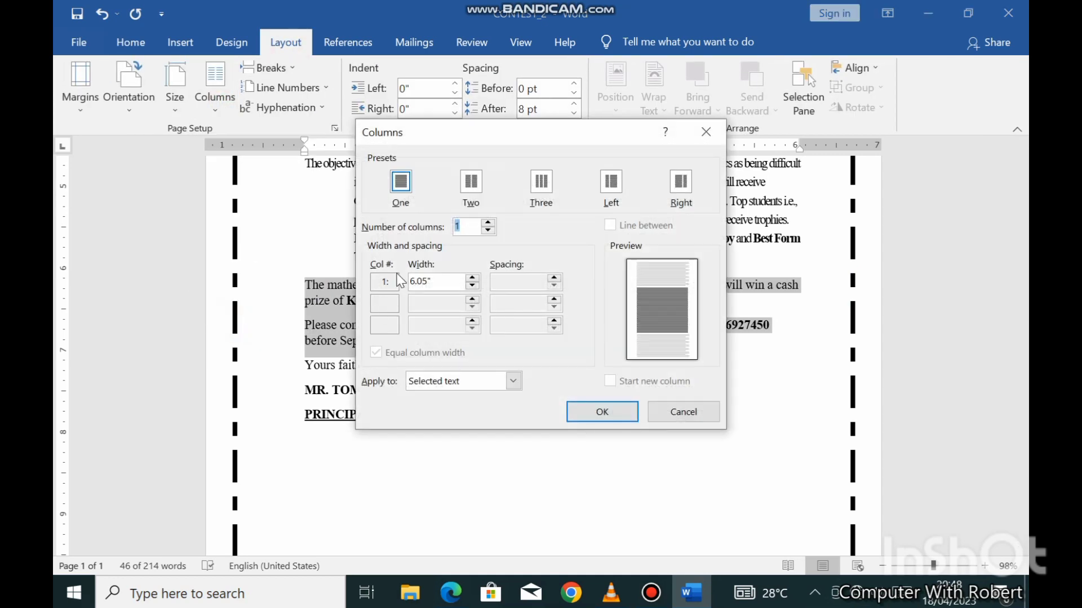
left_click(542, 183)
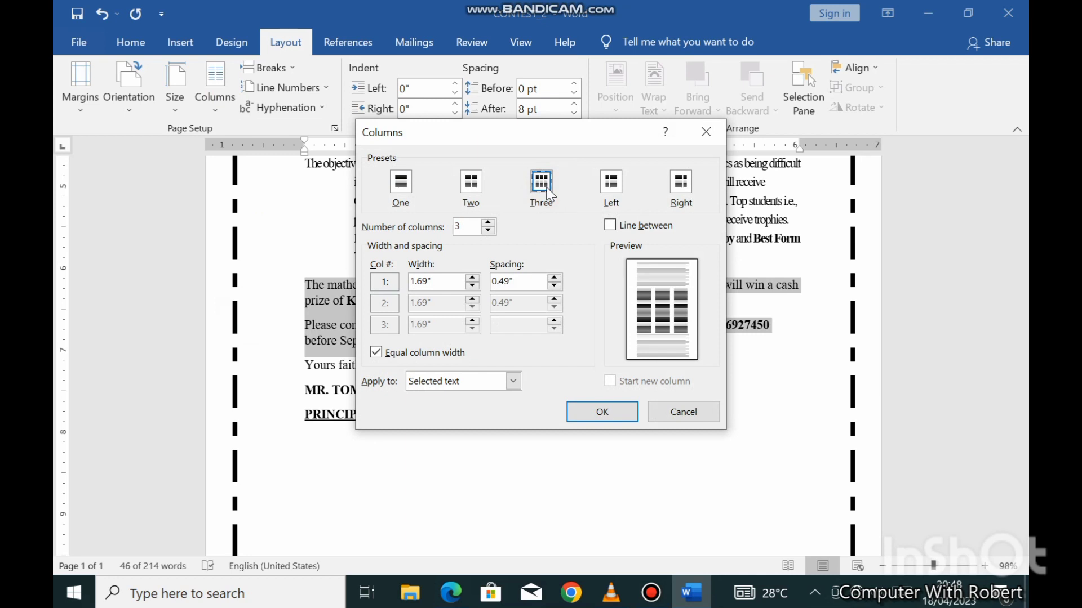
left_click(616, 229)
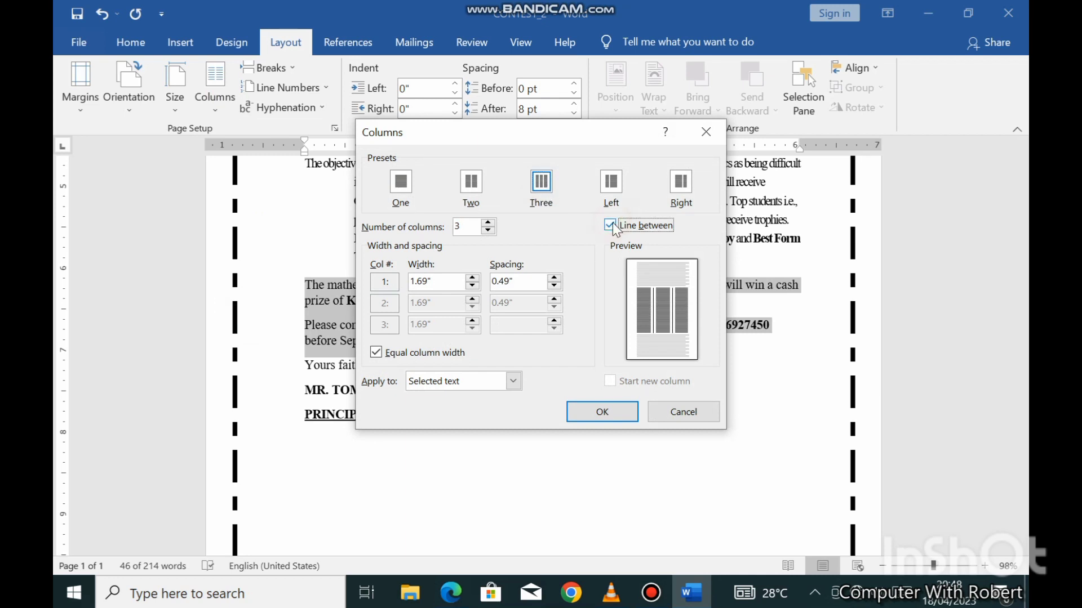
left_click(595, 420)
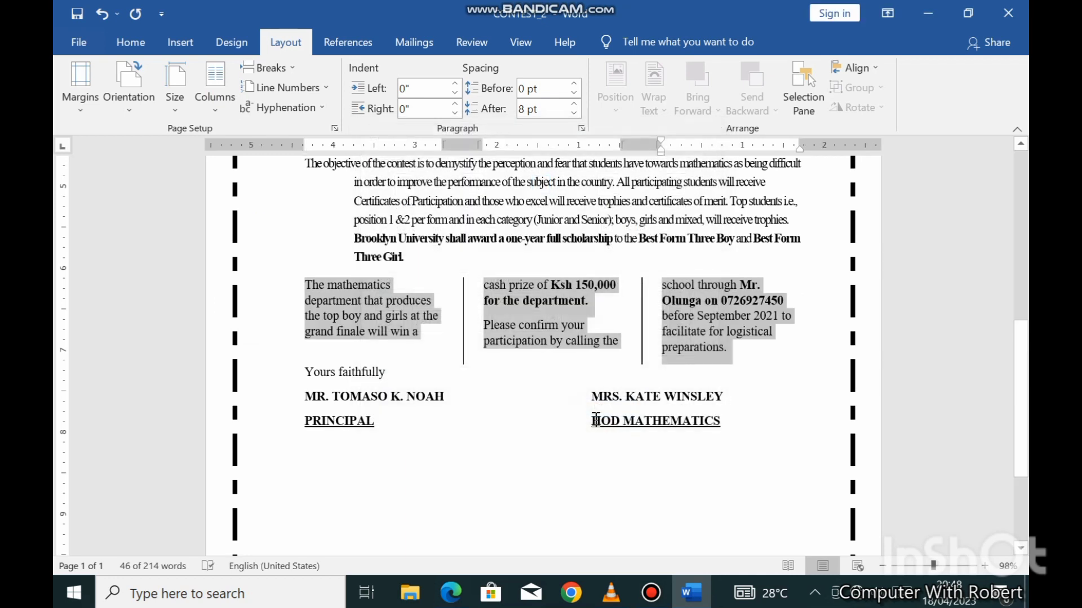
left_click(720, 385)
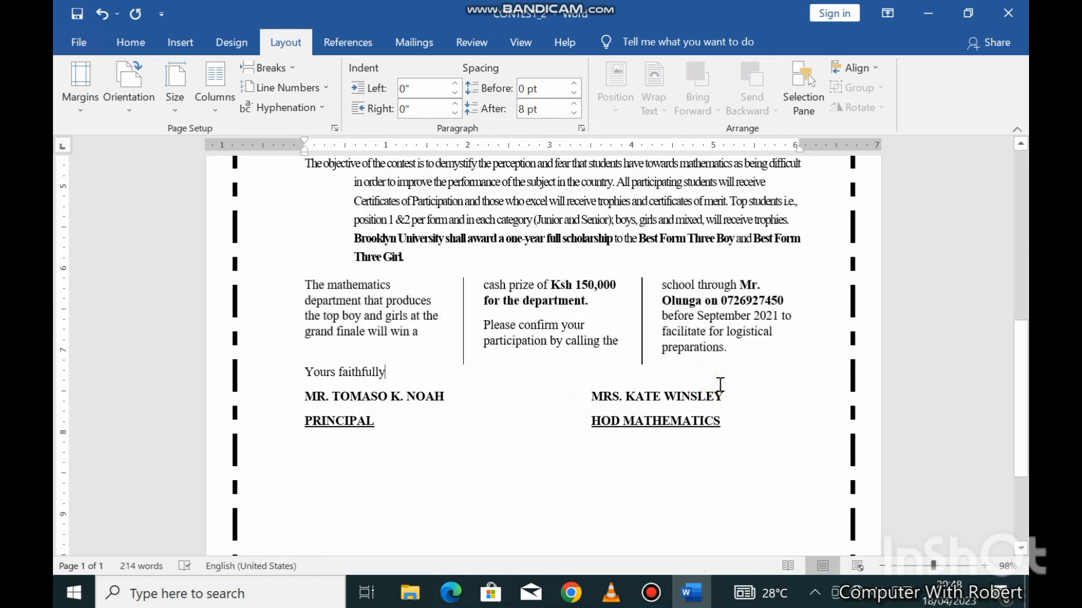
Read part (l)(i): turn the names and designations into a one-column, five-row table. Then return to Word
left_click(445, 592)
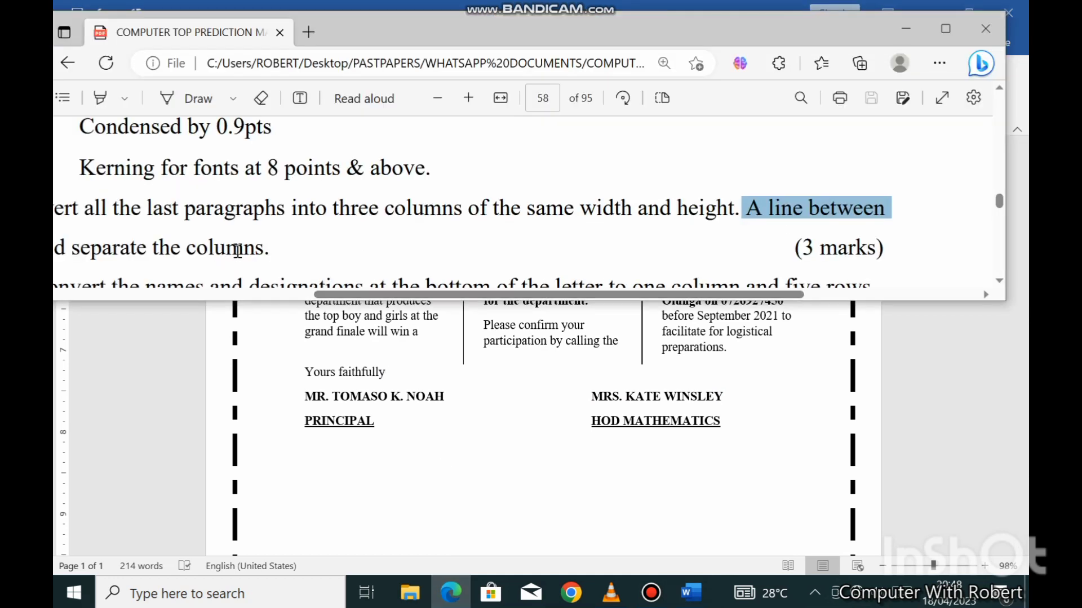
scroll(238, 250, "down", 1)
scroll(240, 243, "down", 1, "ctrl")
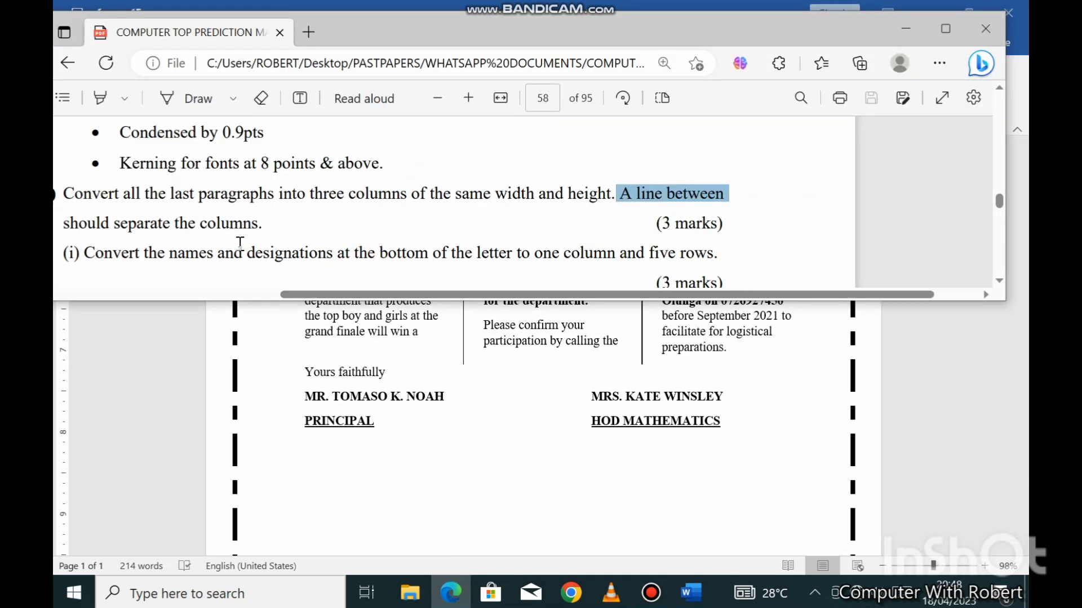
left_click_drag(296, 294, 226, 294)
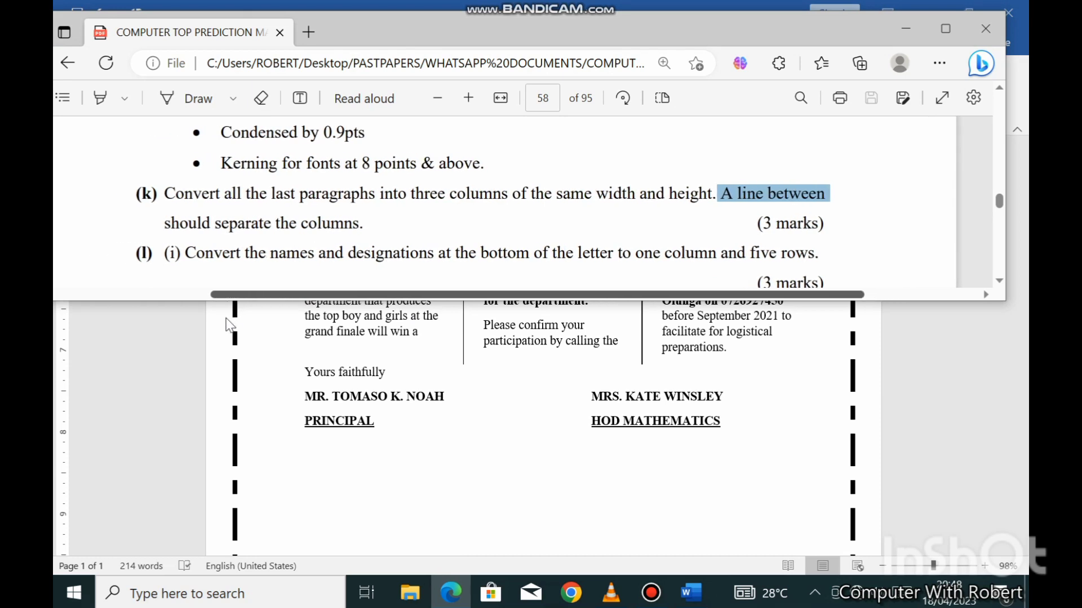
scroll(213, 244, "down", 1)
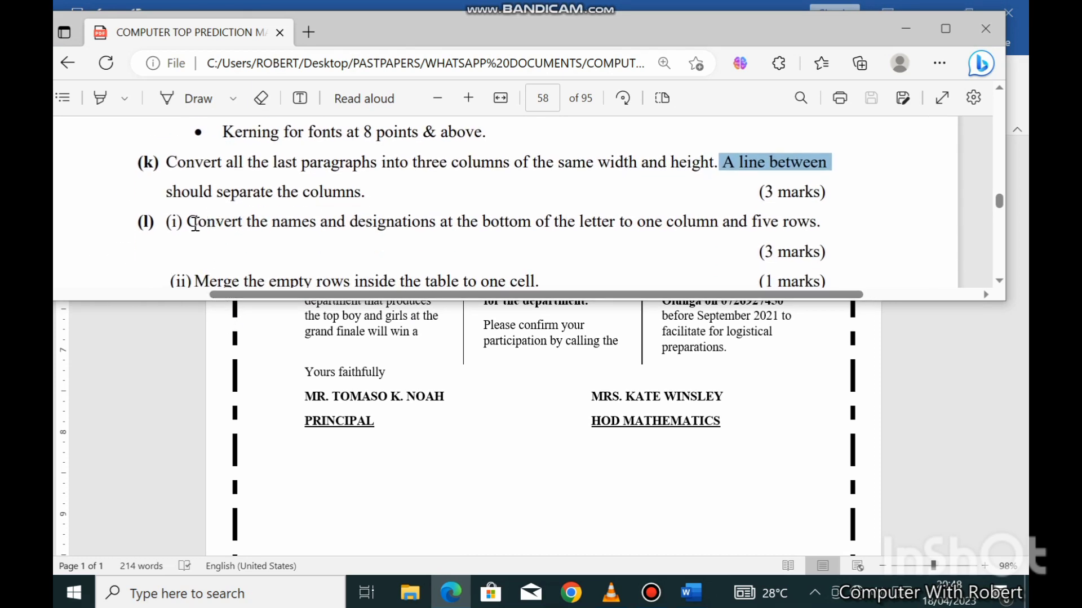
mouse_move(184, 221)
left_mouse_down()
mouse_move(787, 231)
mouse_move(778, 225)
left_mouse_up()
left_click(787, 231)
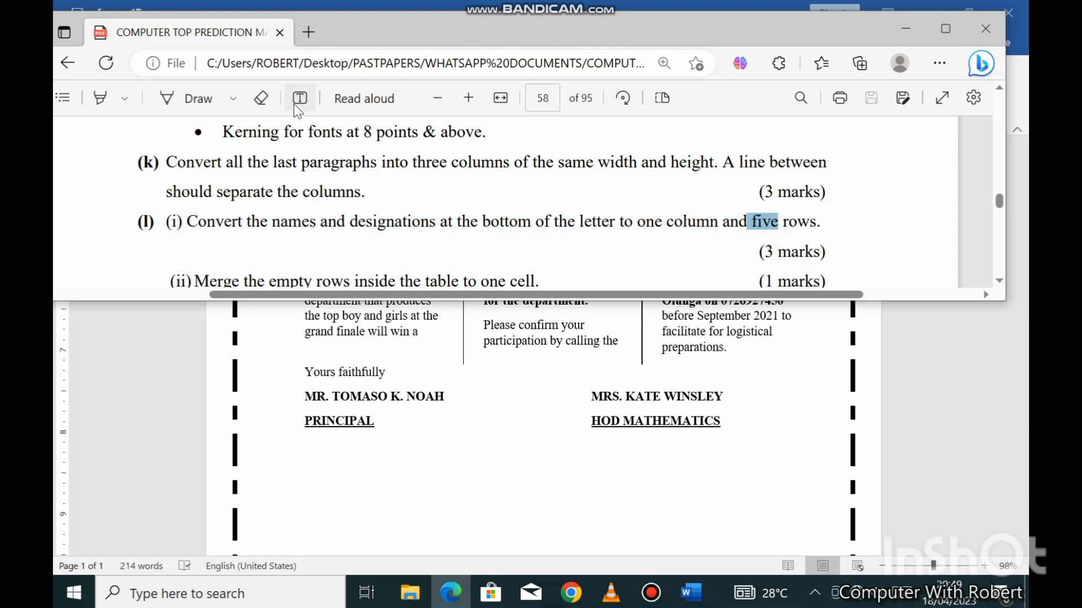
left_click(516, 475)
scroll(516, 475, "down", 1)
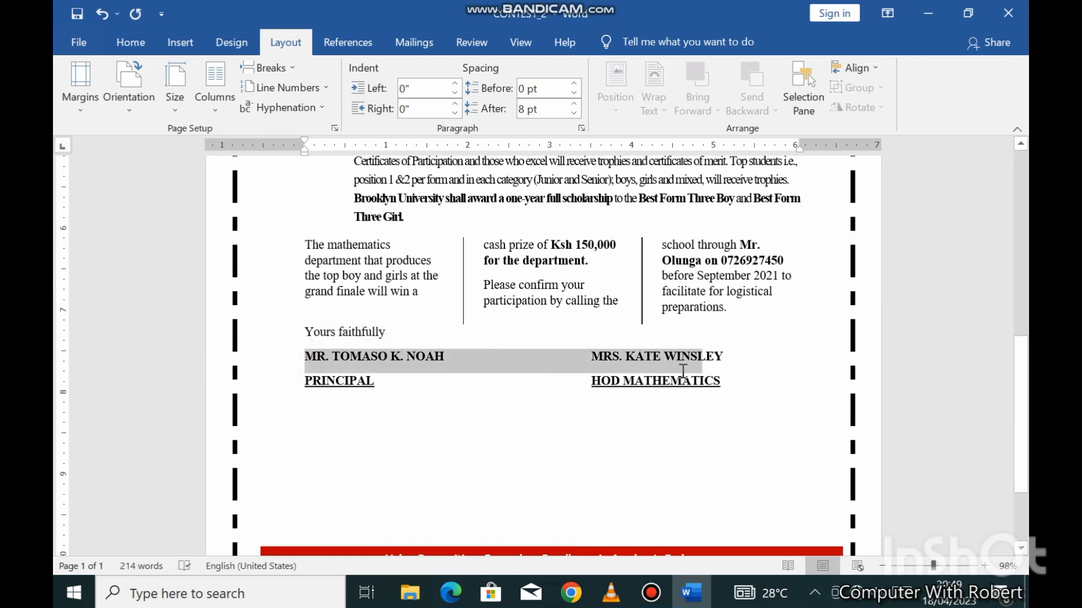
Convert the names and designations into a one-column table, separating text at paragraphs
left_click_drag(303, 353, 701, 376)
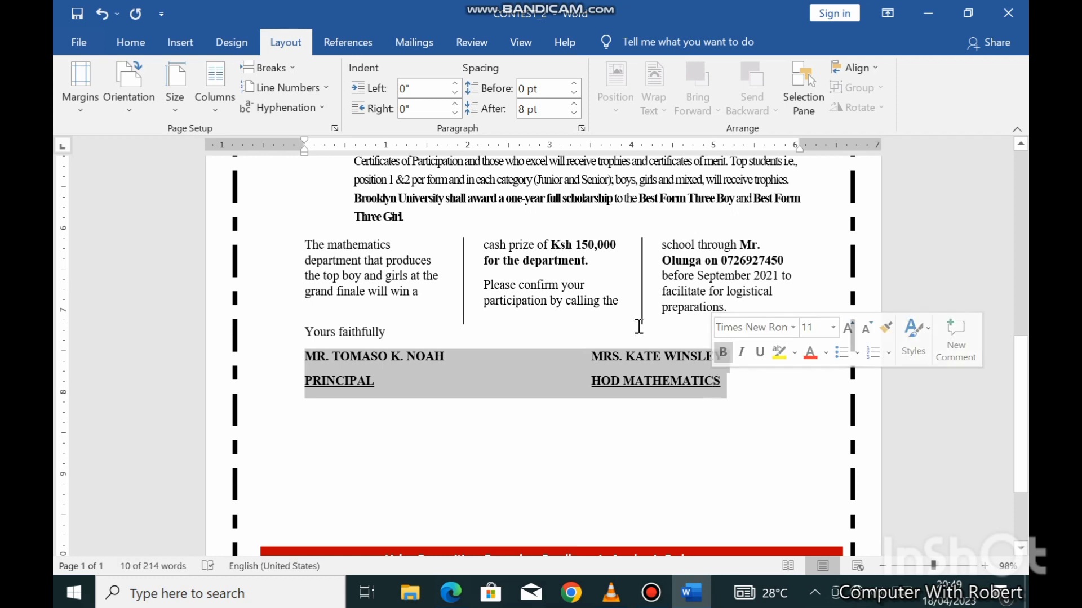
left_click(147, 45)
left_click(172, 43)
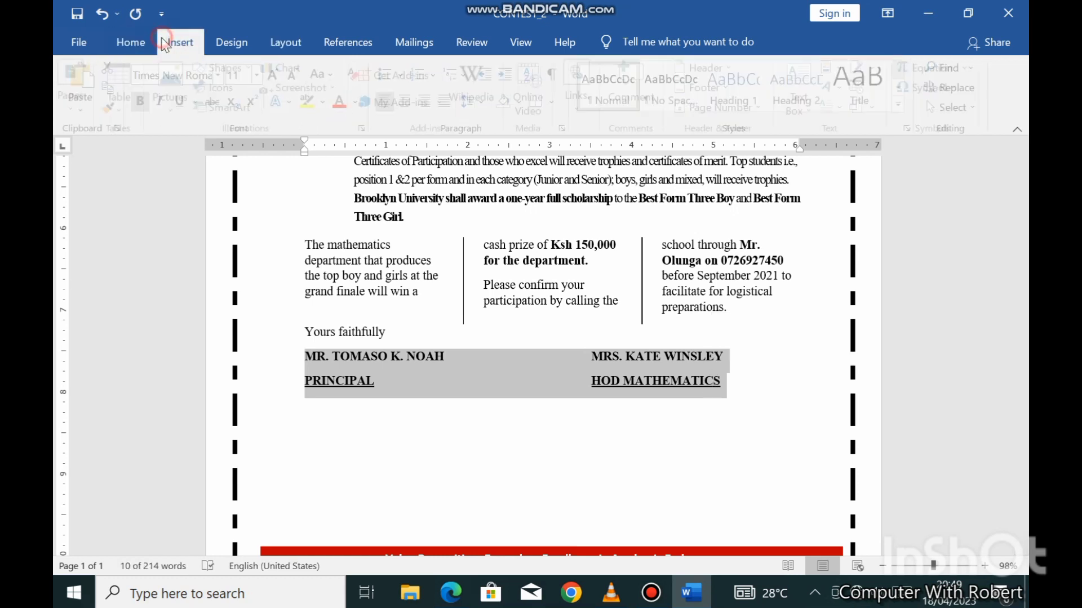
left_click(125, 117)
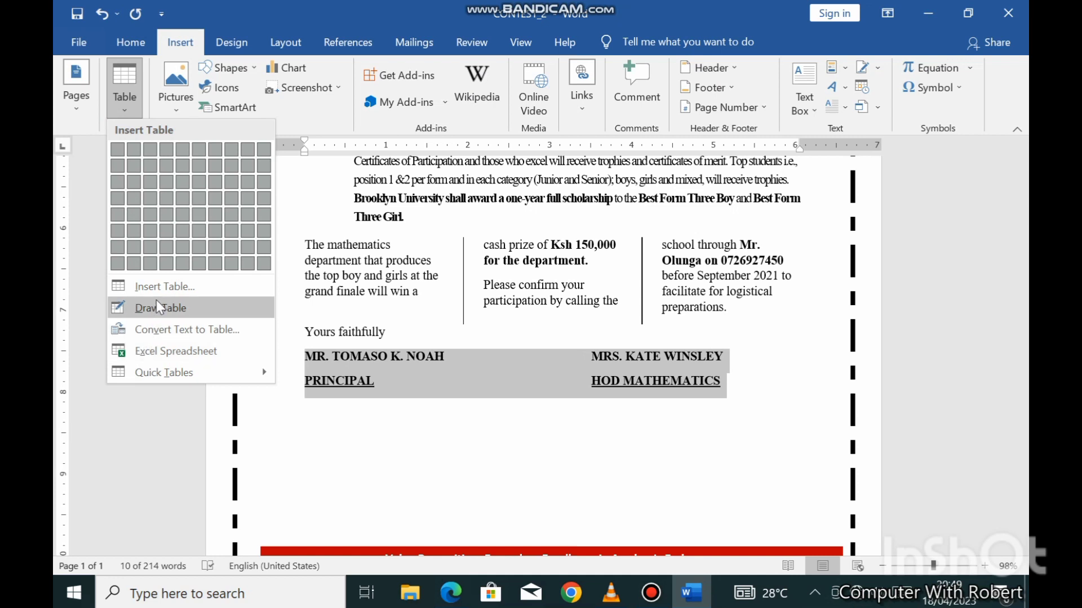
left_click(163, 330)
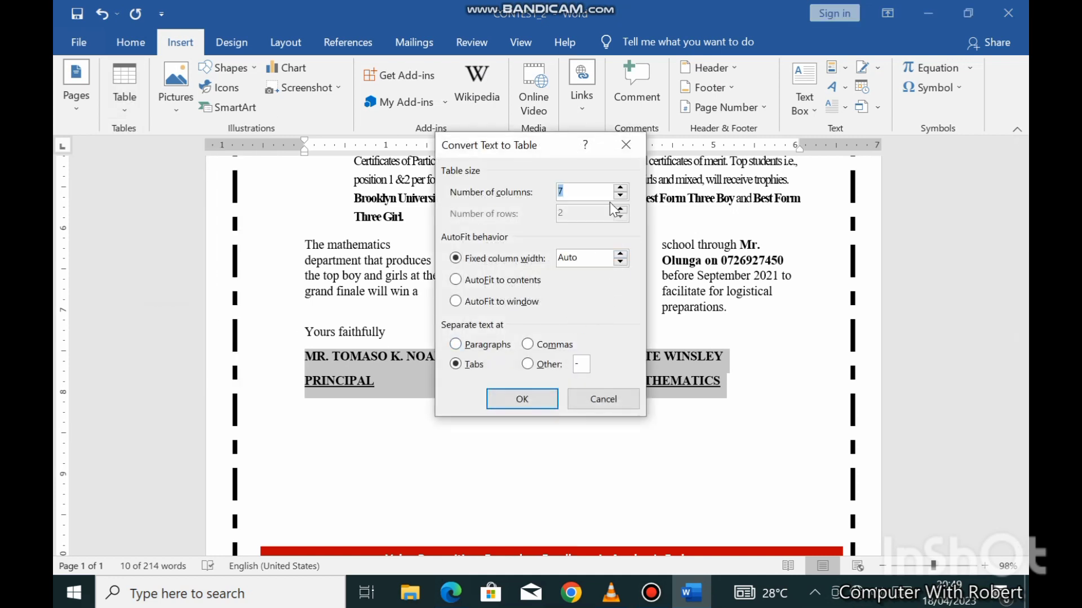
left_click(620, 196)
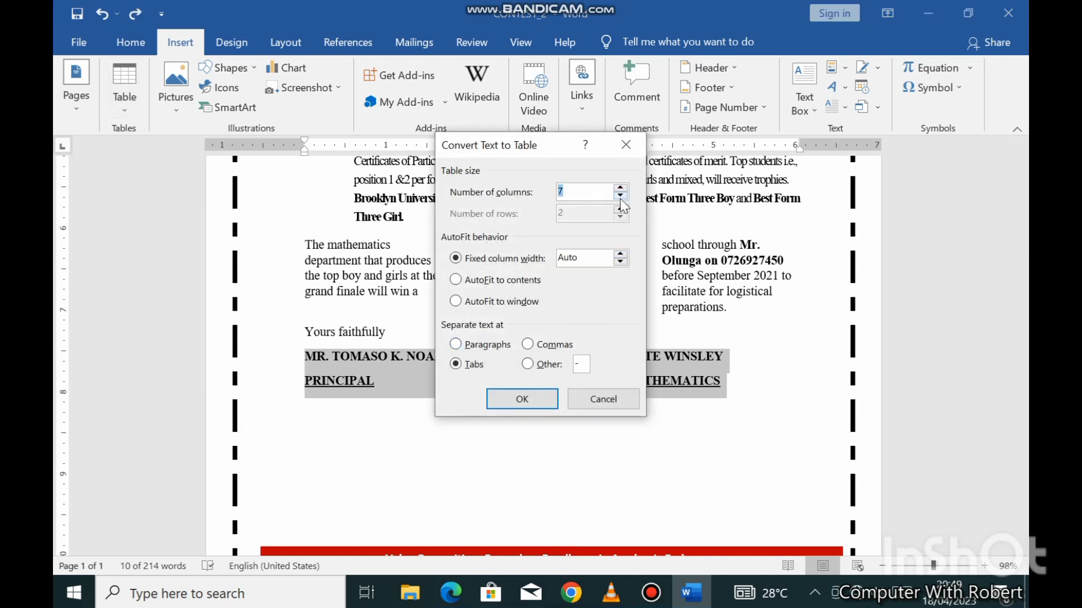
left_click(620, 188)
left_click(620, 197)
double_click(619, 197)
double_click(620, 197)
double_click(620, 197)
left_click(471, 346)
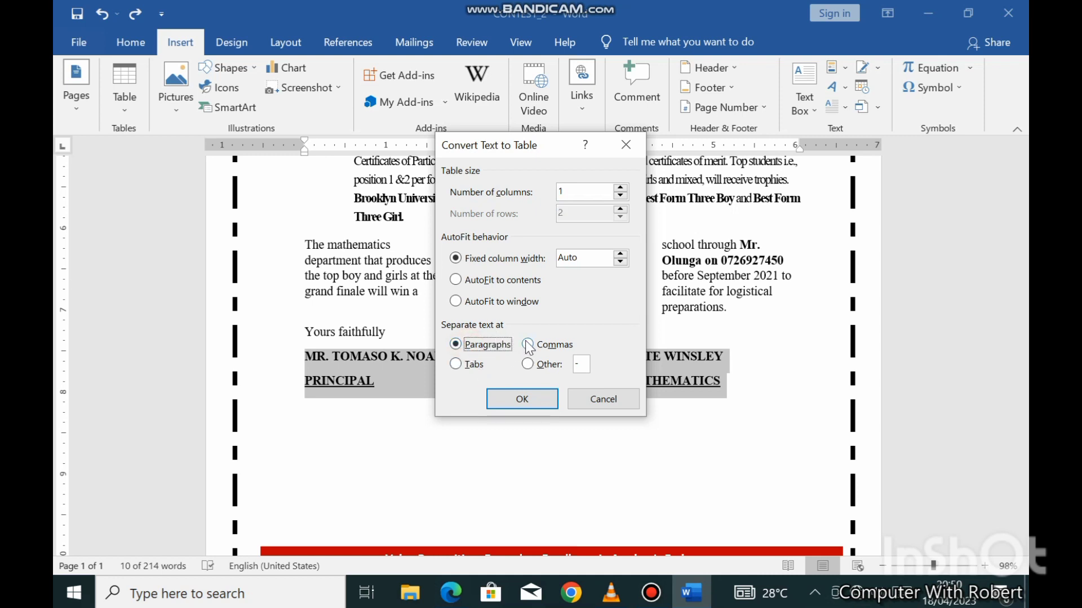
left_click(529, 400)
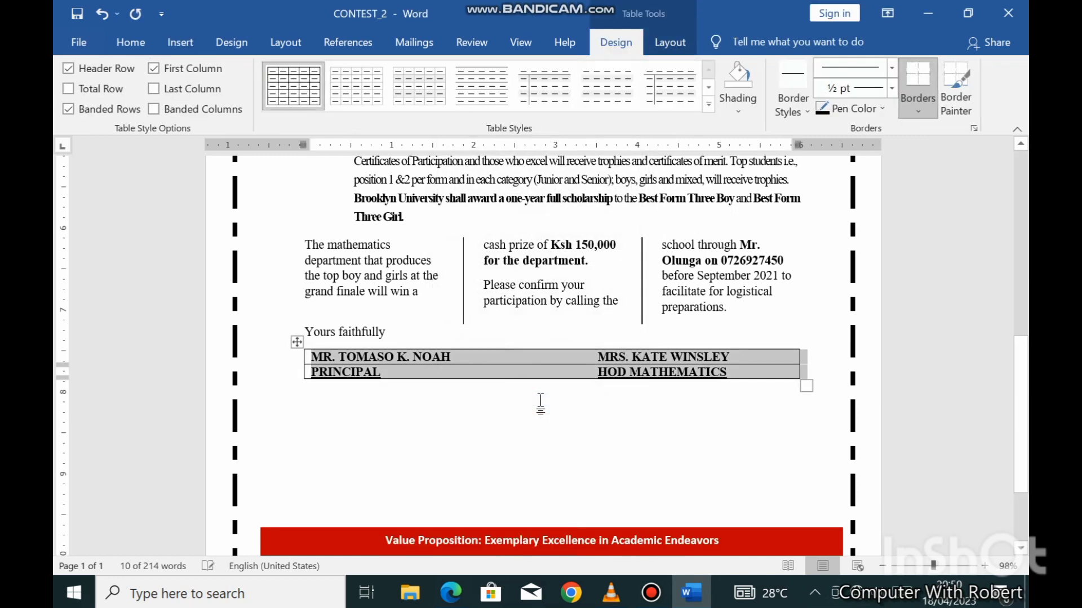
left_click(511, 401)
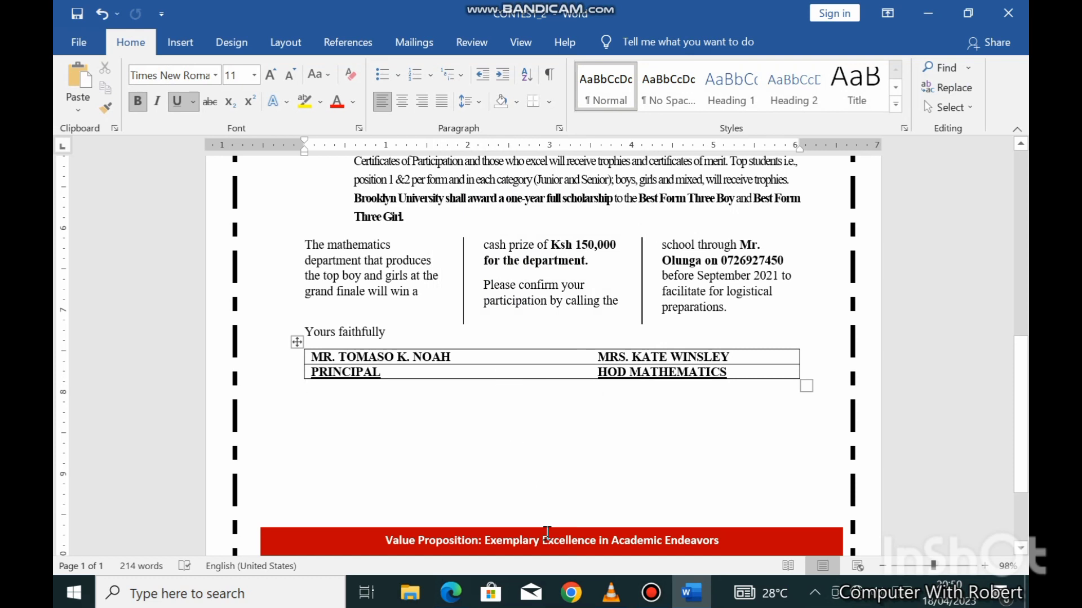
Read parts (l)(ii) and (iii) on merging empty rows and strikethrough, then return to Word
left_click(463, 593)
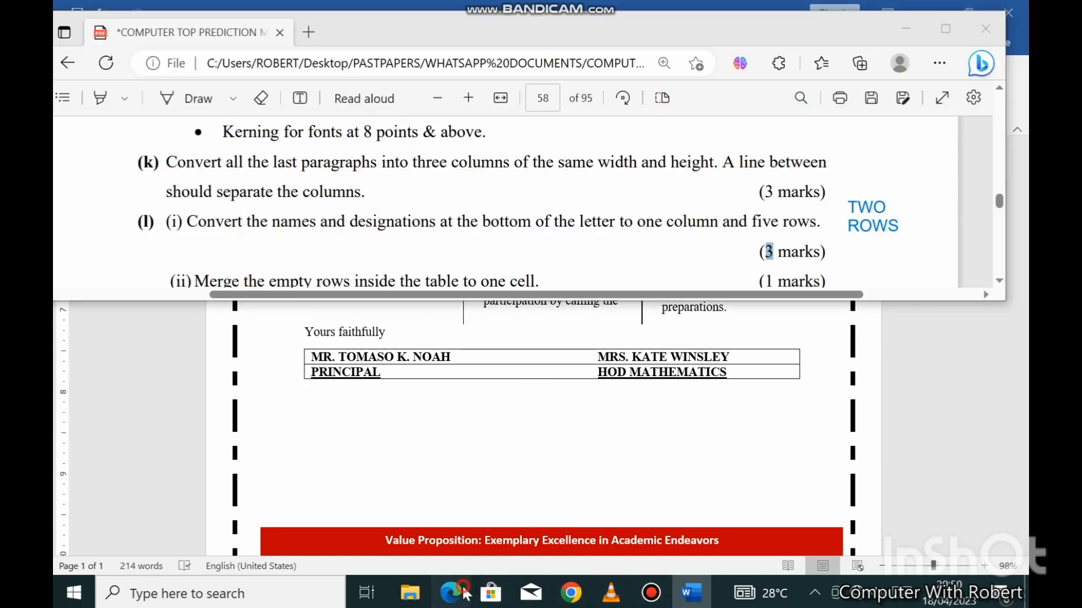
scroll(316, 247, "down", 1)
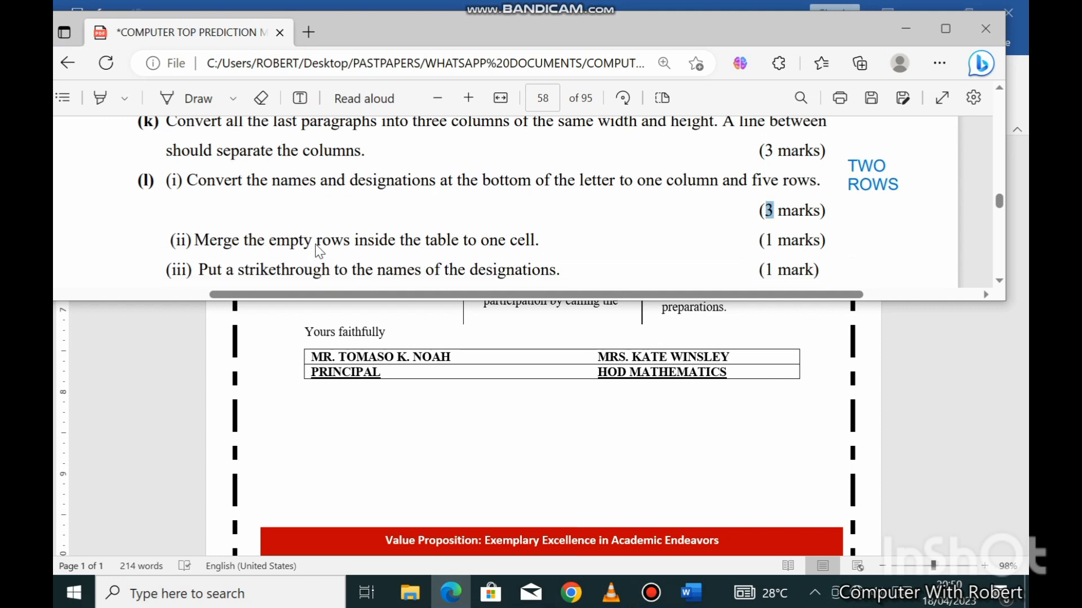
left_click(219, 217)
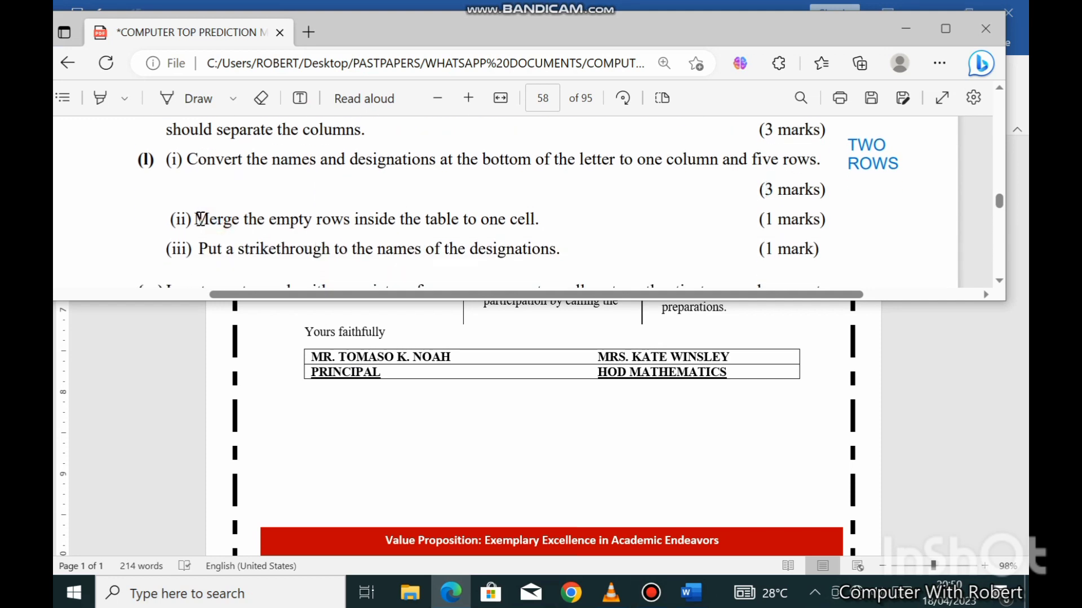
left_click_drag(200, 218, 540, 224)
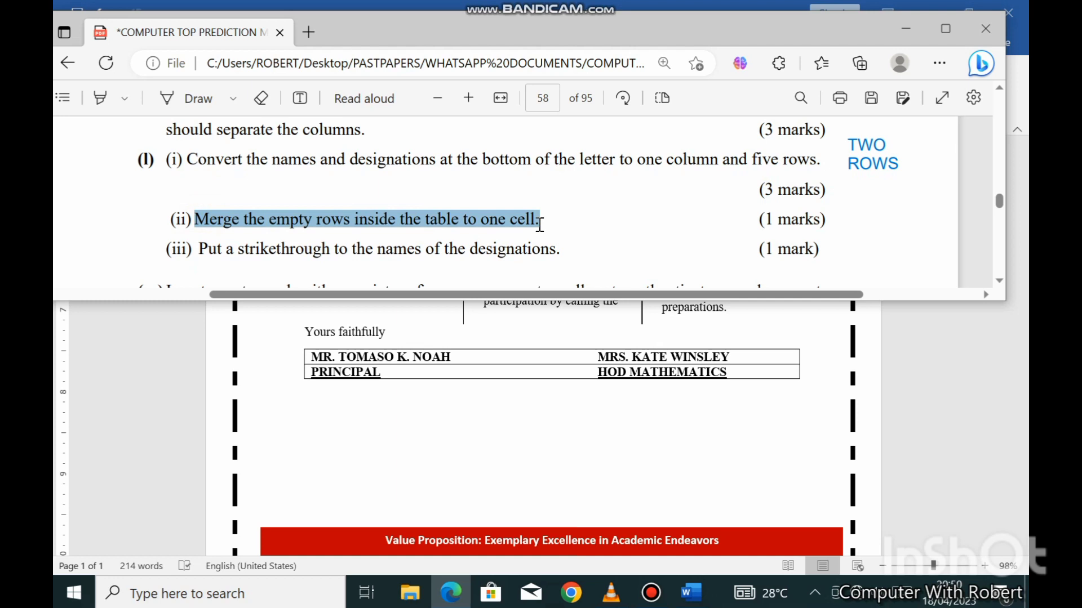
scroll(470, 225, "down", 1)
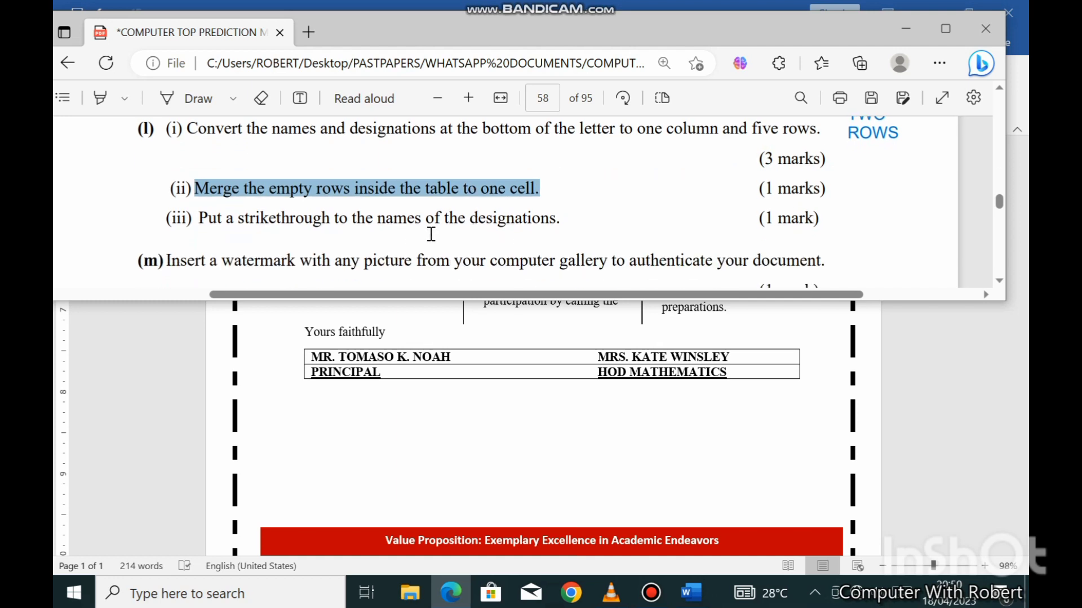
left_click(385, 217)
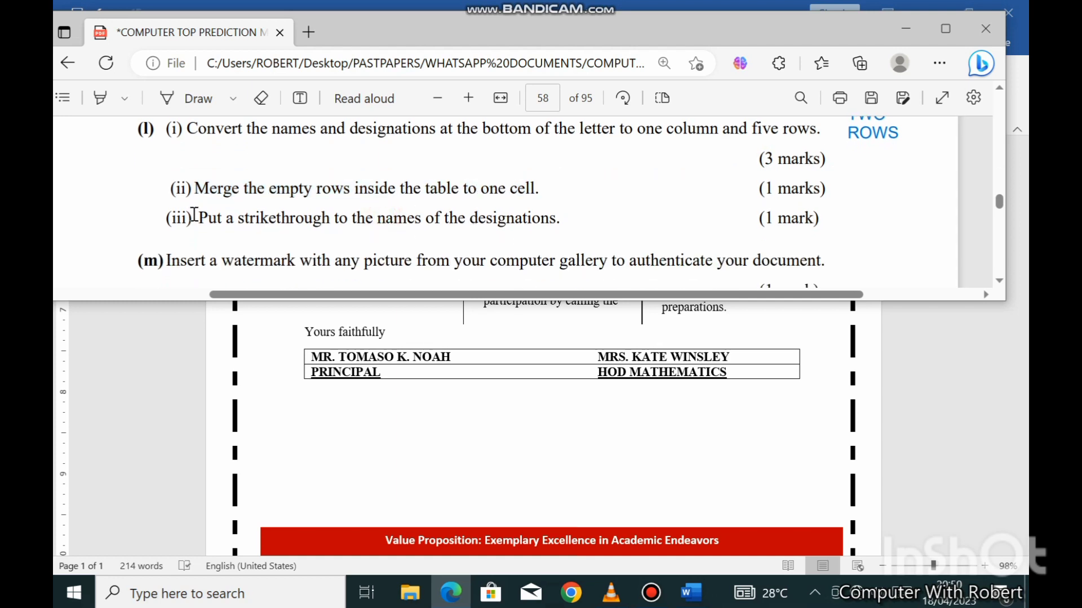
left_click_drag(198, 219, 560, 219)
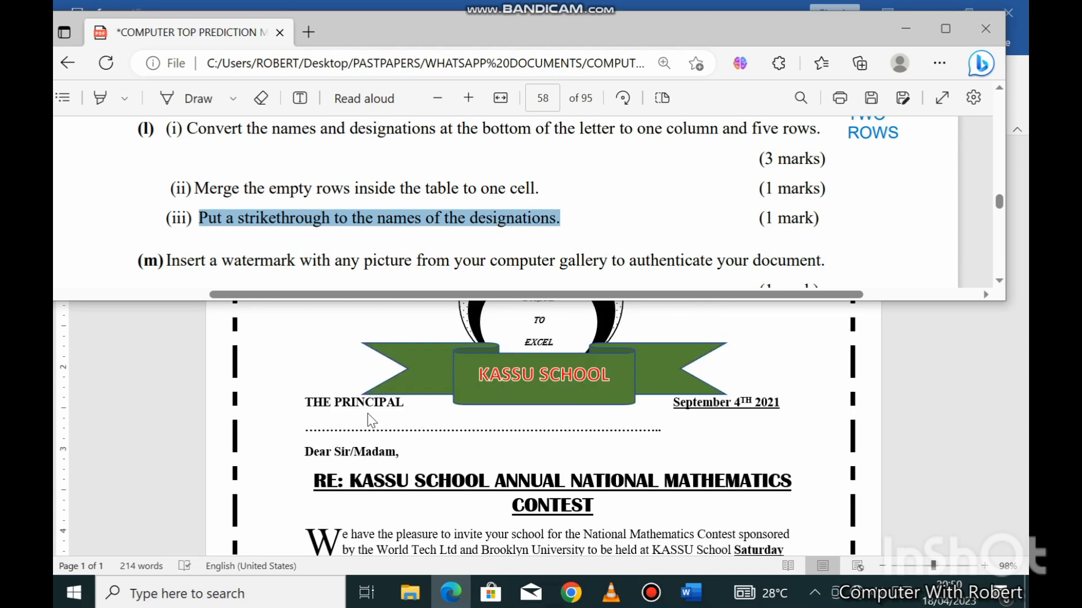
scroll(369, 417, "down", 4)
scroll(367, 413, "down", 3)
scroll(367, 413, "down", 3)
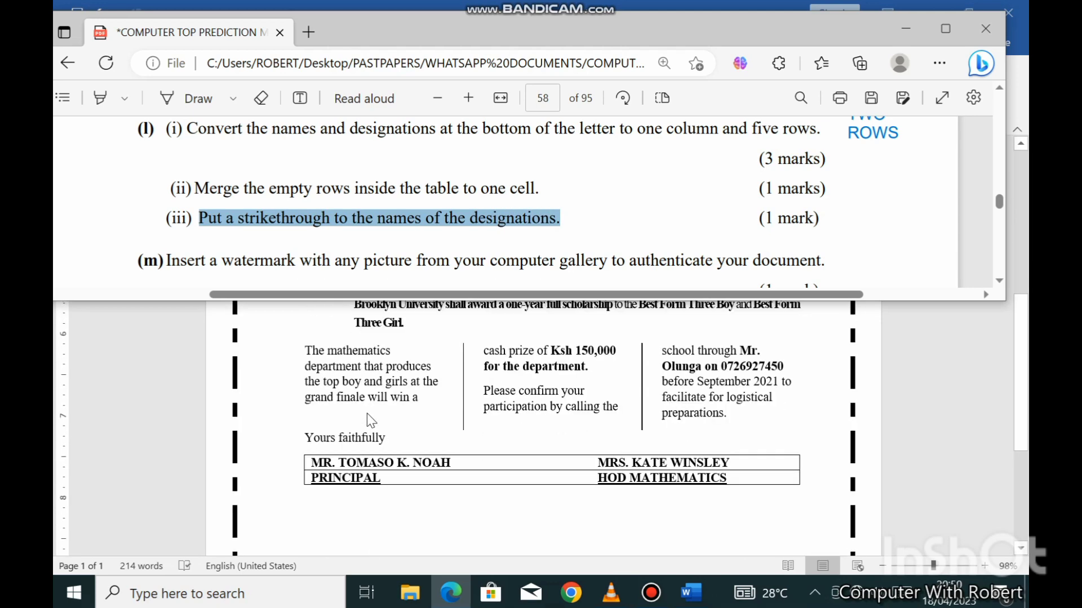
left_click(402, 493)
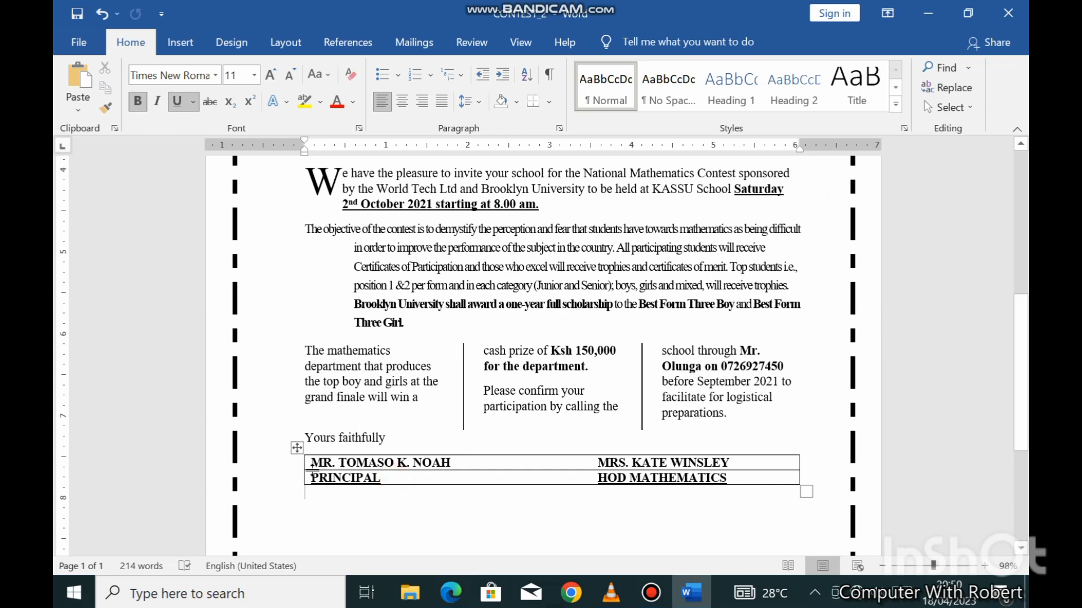
Apply strikethrough to both names in the signature table
left_click_drag(313, 466, 452, 467)
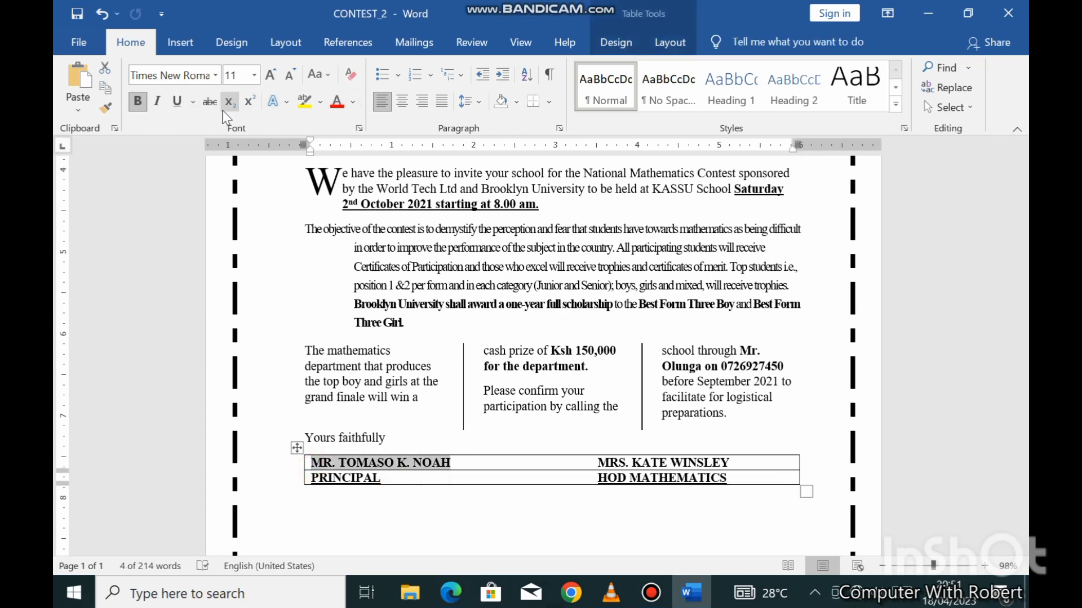
left_click(209, 102)
left_click_drag(599, 463, 729, 463)
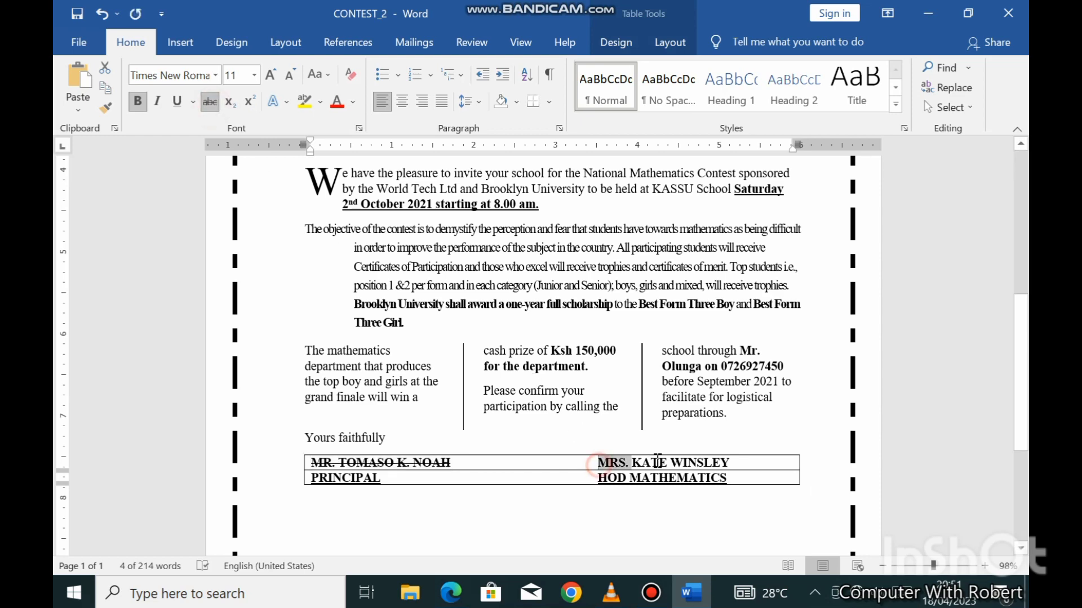
left_click(211, 102)
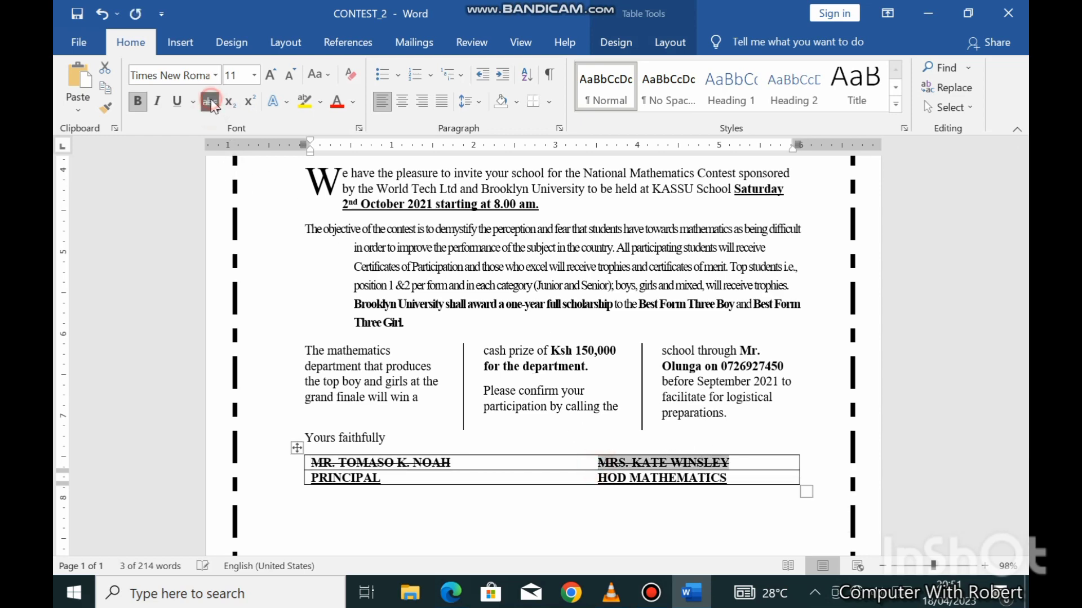
Read the part (m) watermark task in the exam PDF, then return to the Word letter
left_click(451, 583)
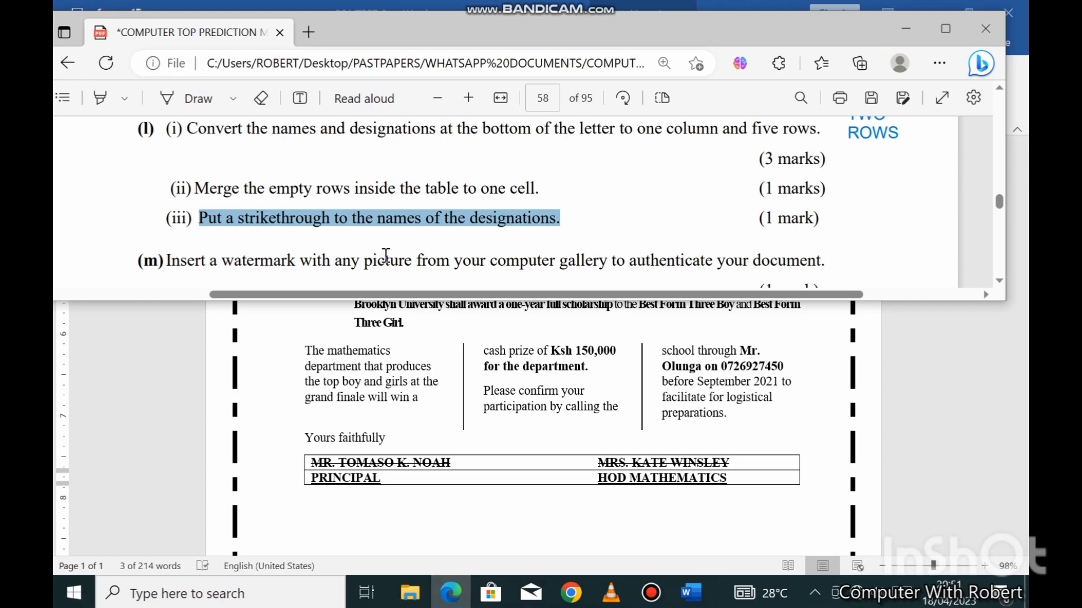
scroll(289, 216, "down", 1)
triple_click(276, 198)
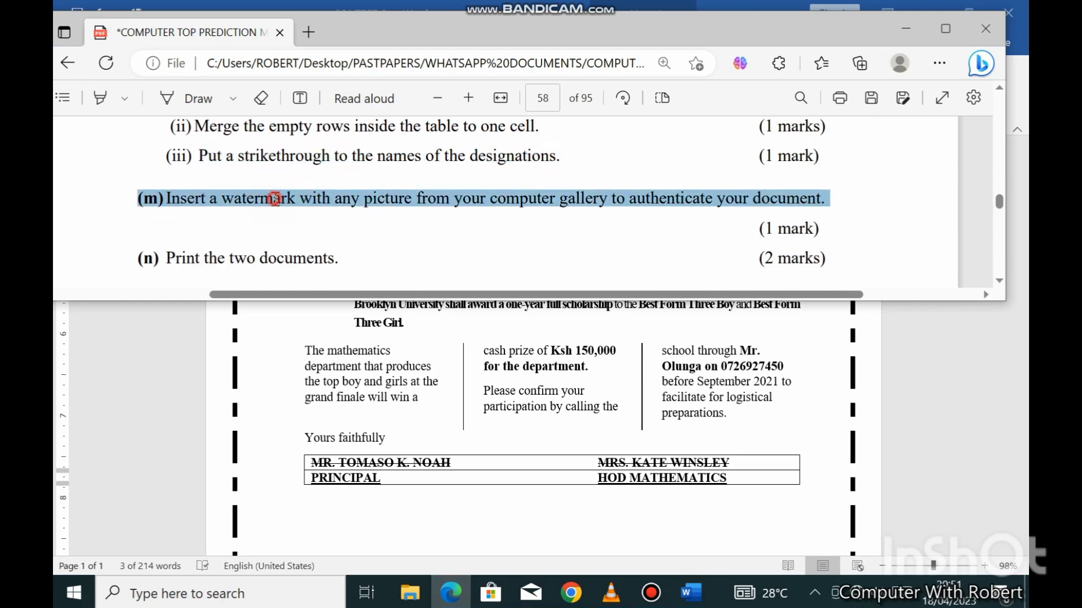
key("alt+Tab")
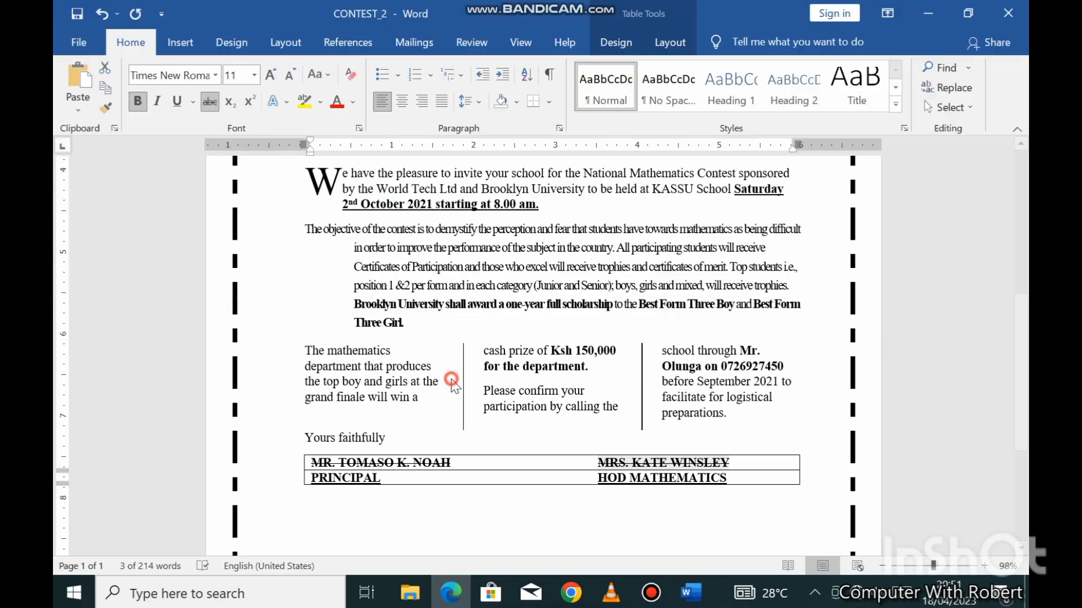
scroll(416, 325, "up", 5)
scroll(416, 326, "up", 1)
scroll(416, 325, "down", 1)
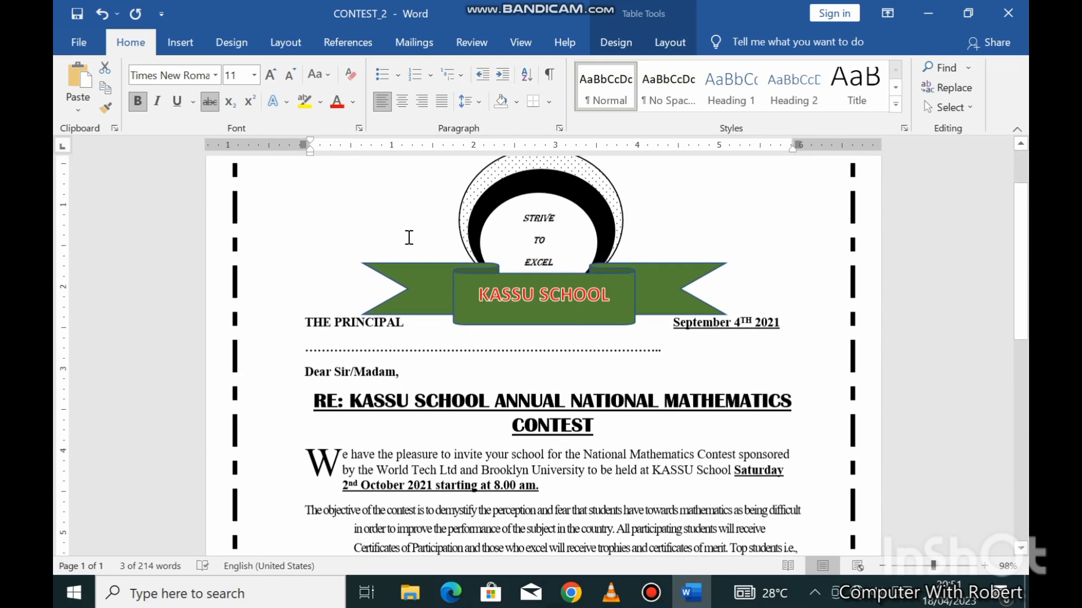
Choose pexels-karolina-grabowska-5412372.jpg from Pictures as a custom picture watermark
left_click(181, 43)
left_click(231, 44)
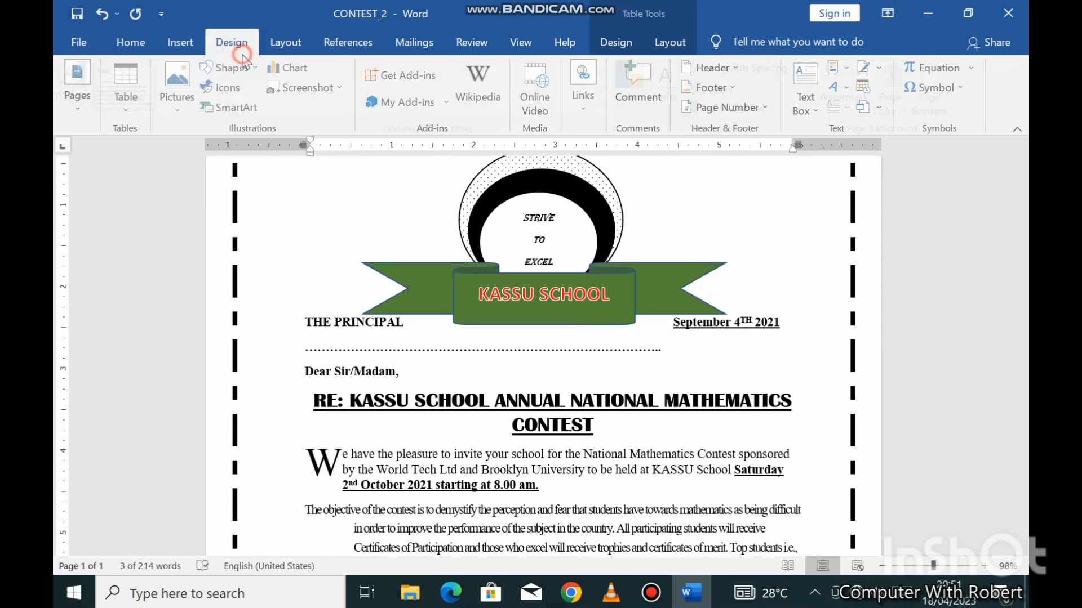
left_click(855, 94)
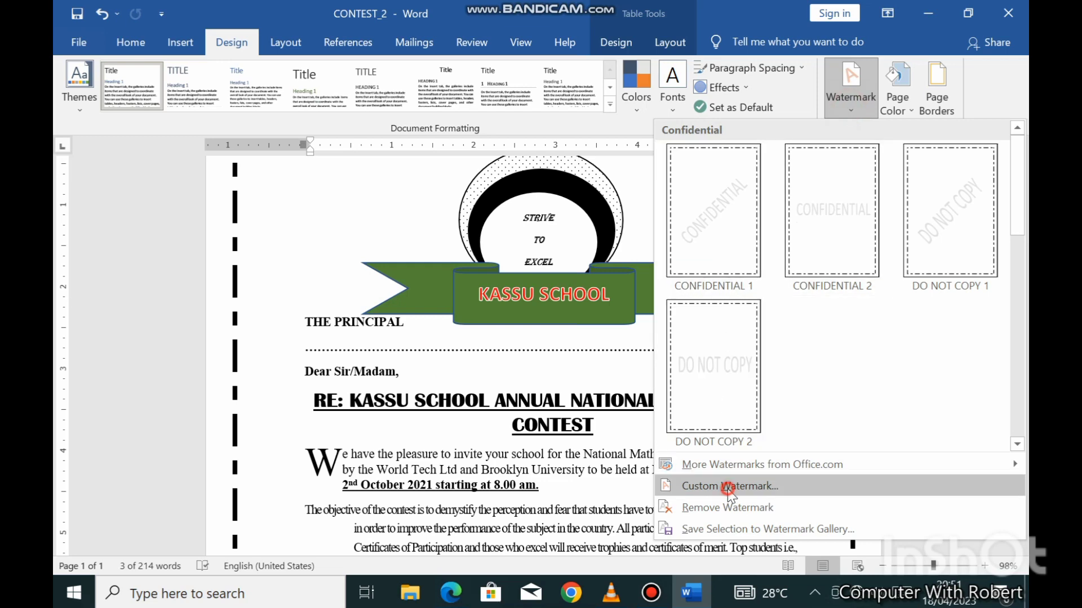
left_click(728, 487)
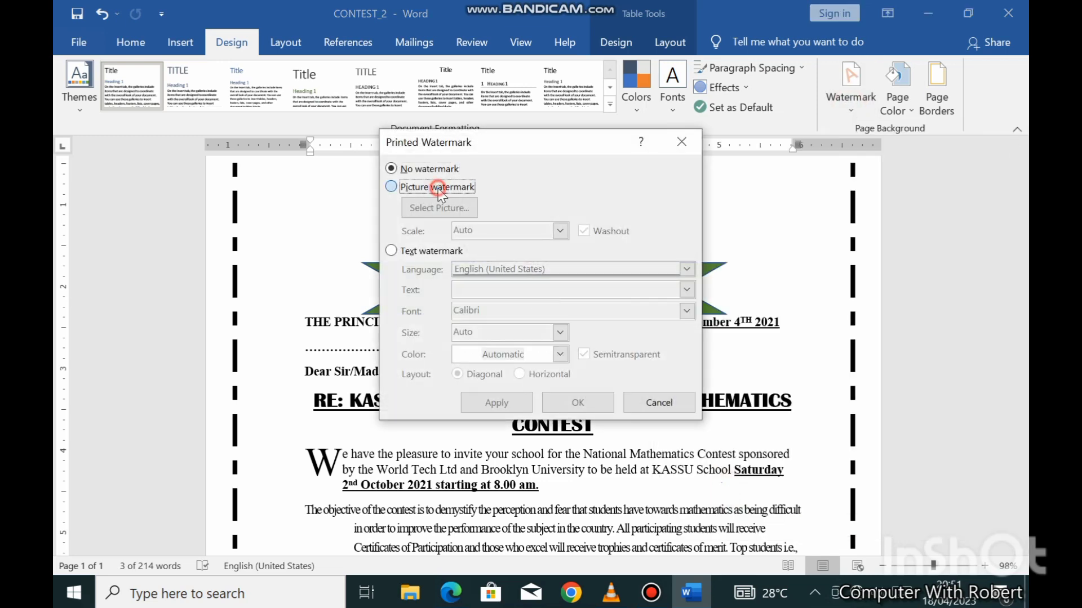
left_click(438, 188)
left_click(439, 207)
left_click(542, 322)
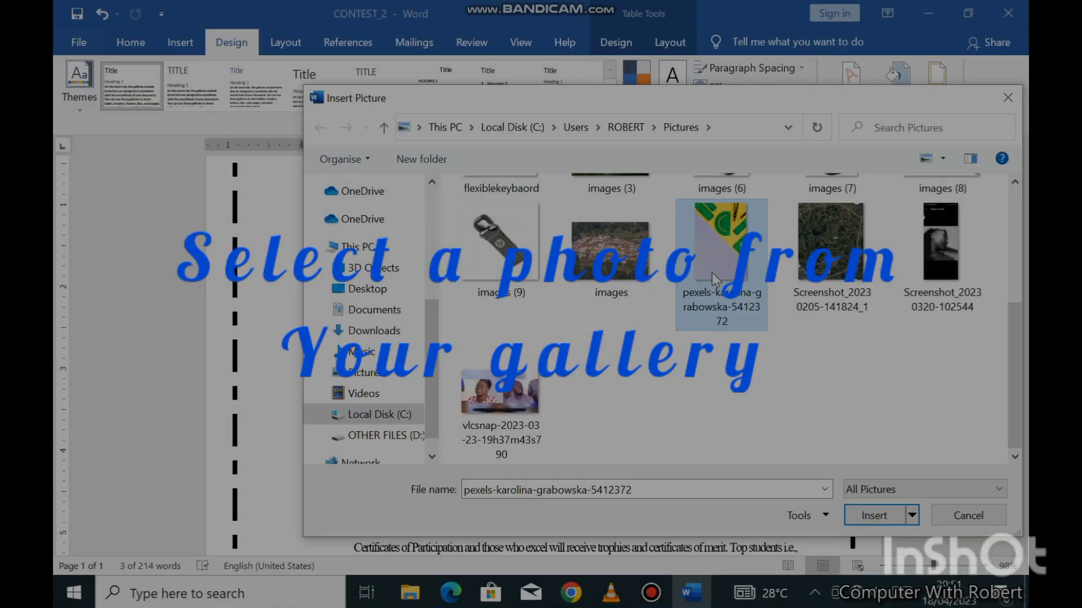
left_click(861, 512)
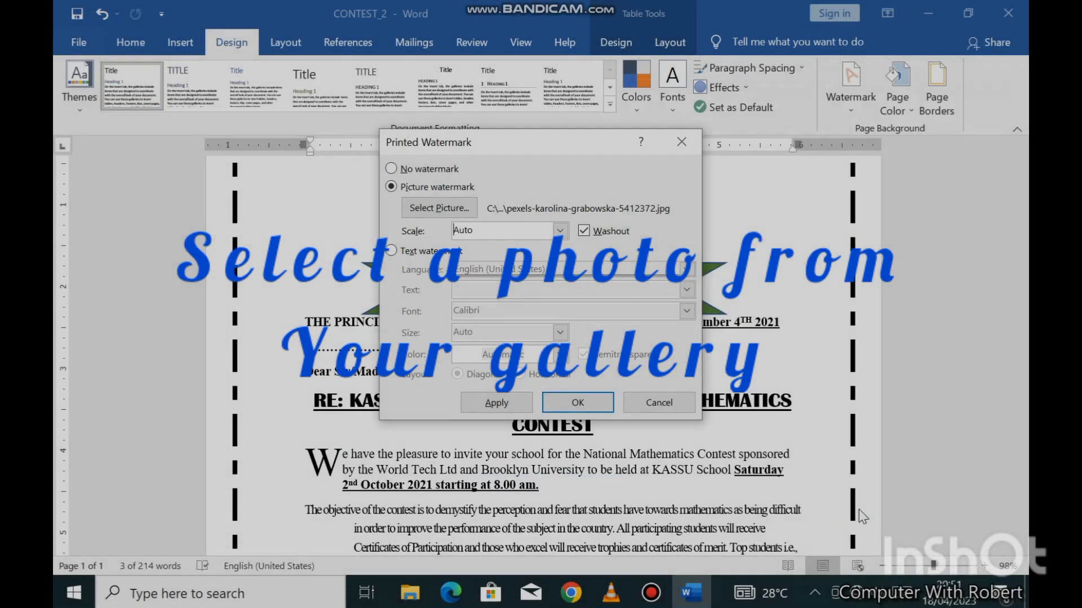
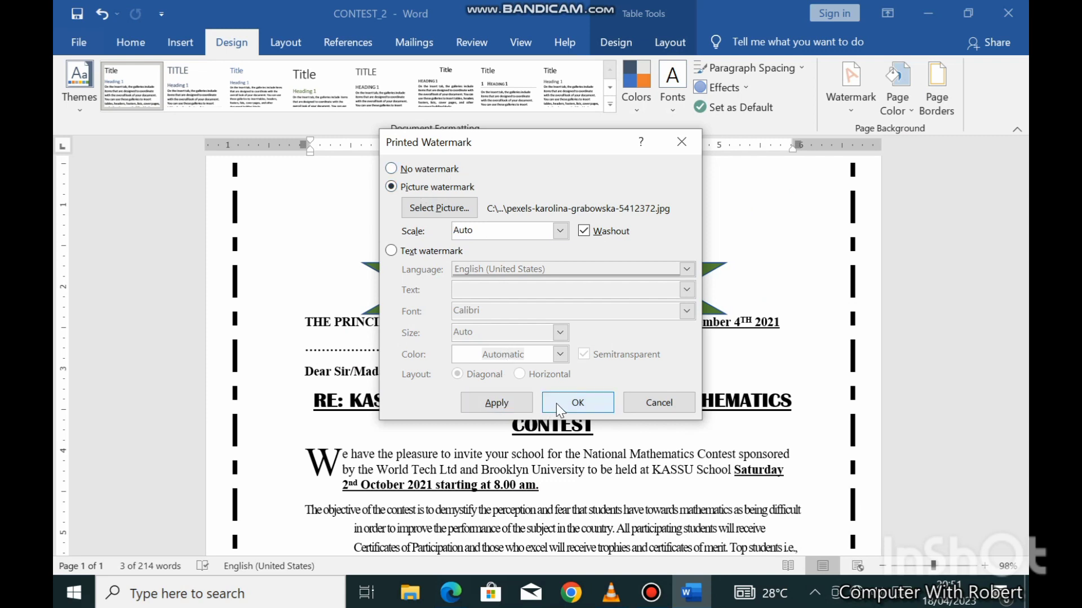
Apply the picture watermark with Washout to the letter and check the faded result
left_click(519, 407)
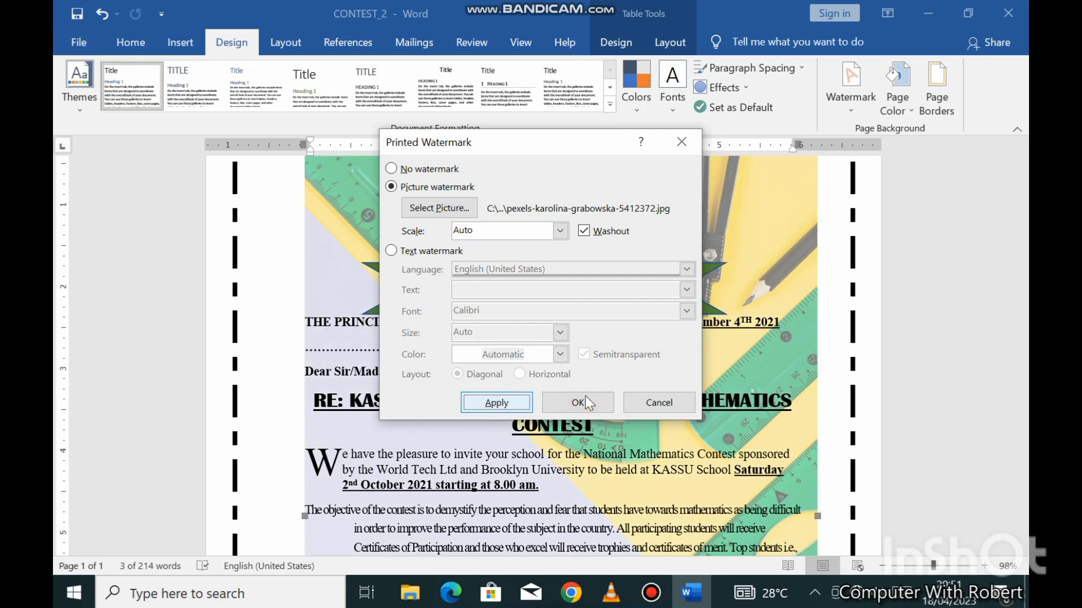
left_click(586, 404)
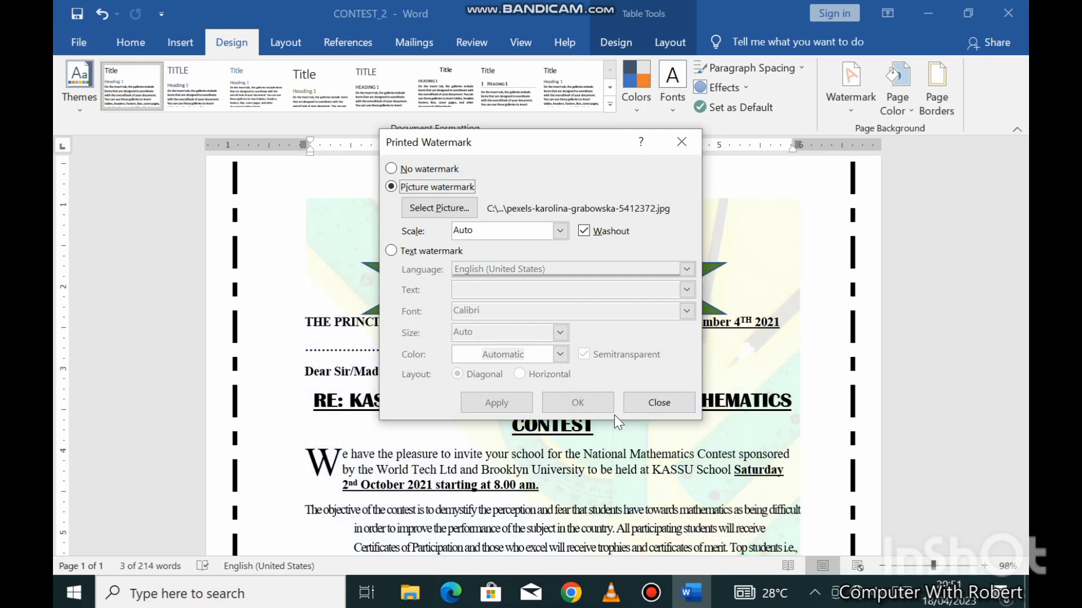
left_click(636, 404)
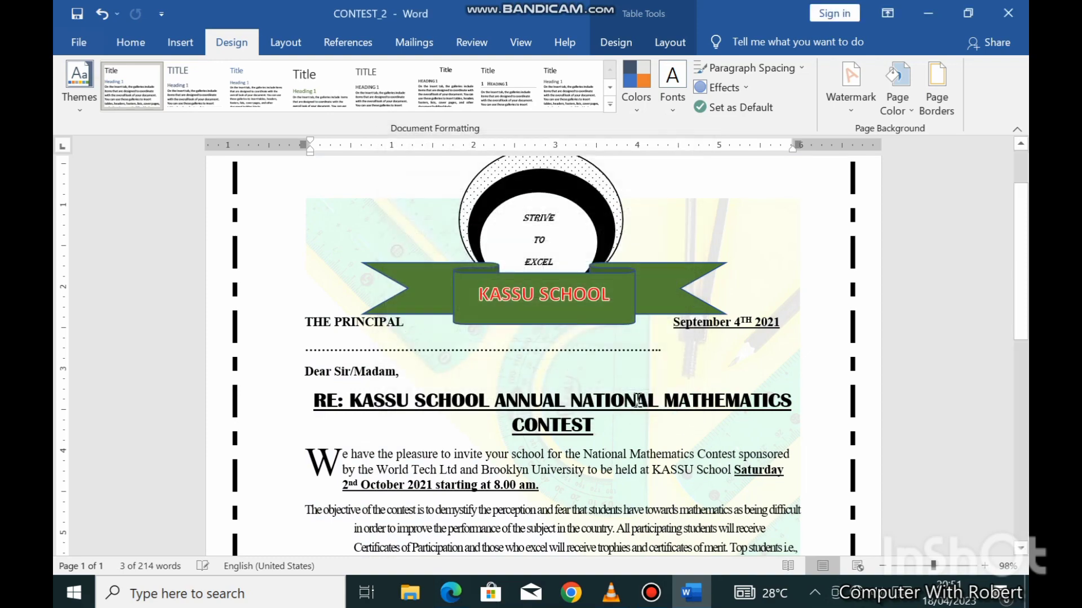
scroll(554, 403, "down", 5)
scroll(554, 403, "up", 1)
scroll(554, 404, "up", 3)
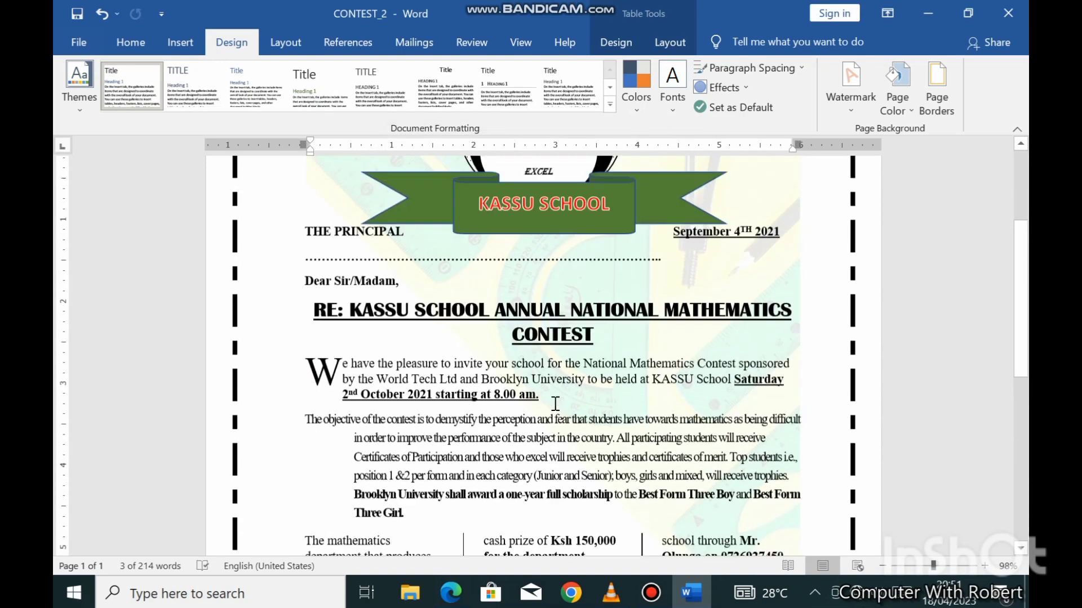
scroll(553, 403, "up", 3)
scroll(554, 404, "down", 1)
scroll(555, 403, "down", 2)
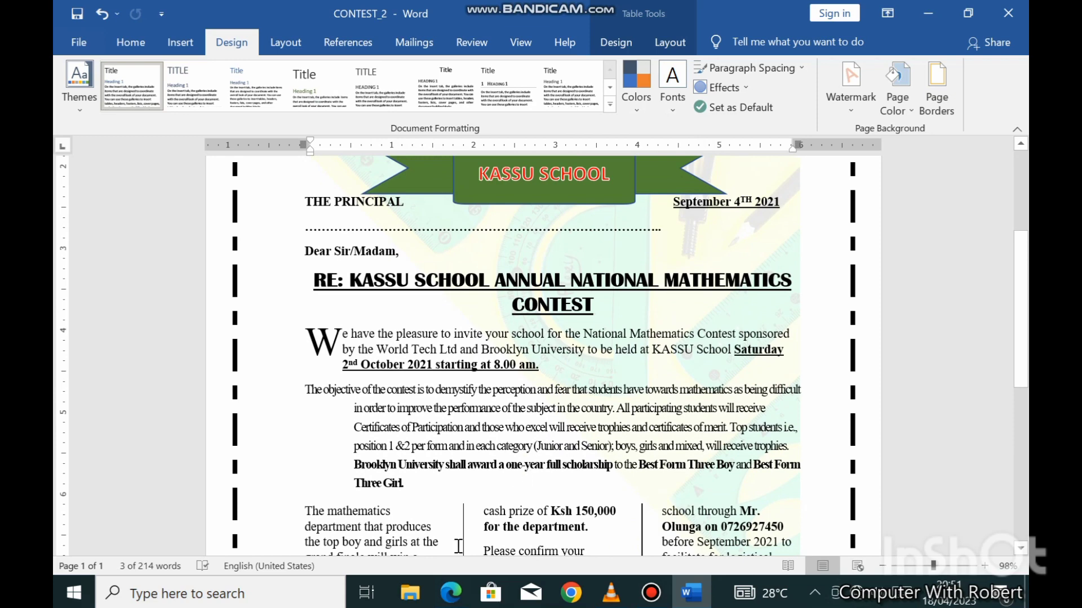
In the exam PDF, highlight the next task, 'Print the two documents', then return to the letter
left_click(451, 592)
scroll(191, 225, "down", 1)
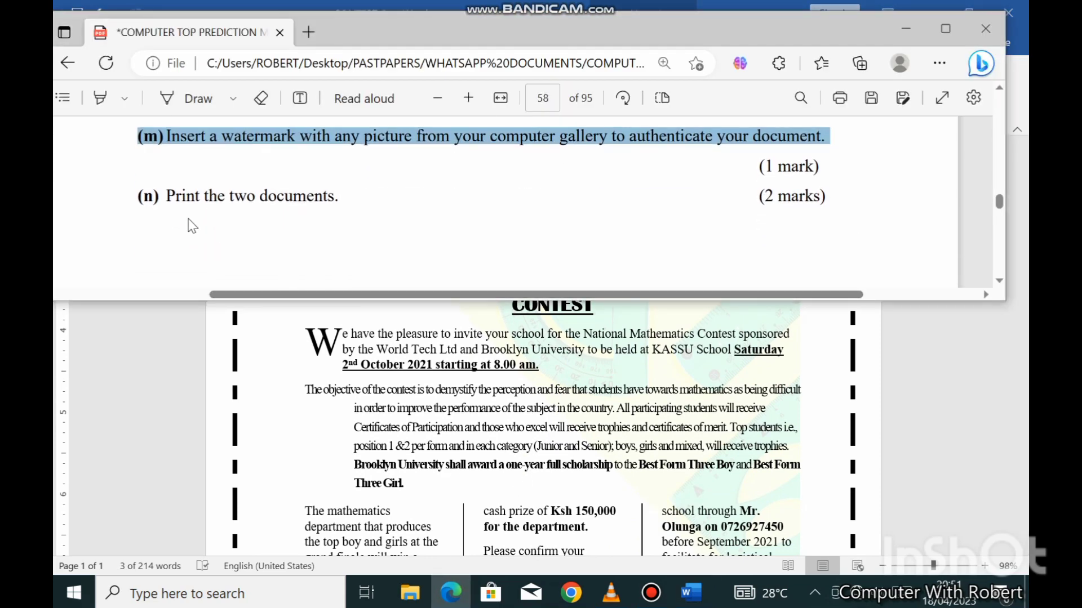
left_click_drag(164, 198, 360, 211)
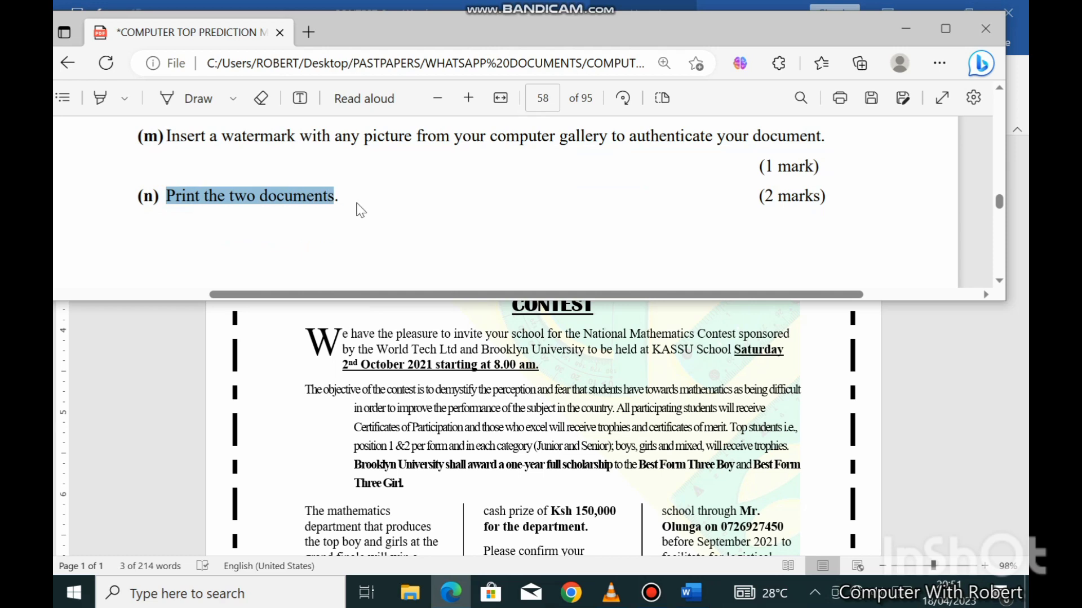
left_click(507, 453)
scroll(508, 453, "up", 1)
scroll(507, 453, "up", 2)
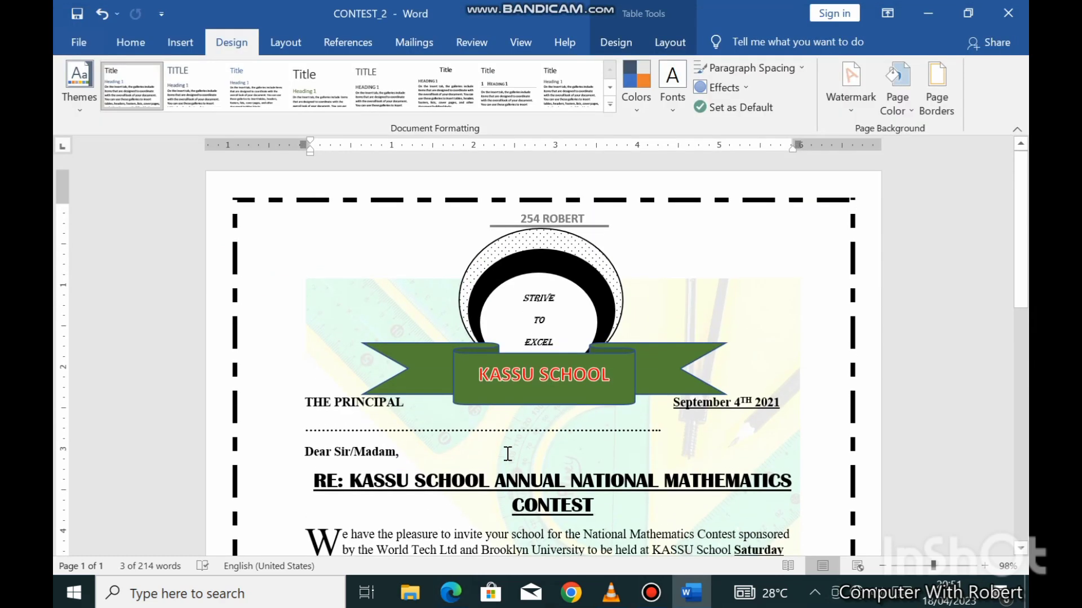
left_click(79, 39)
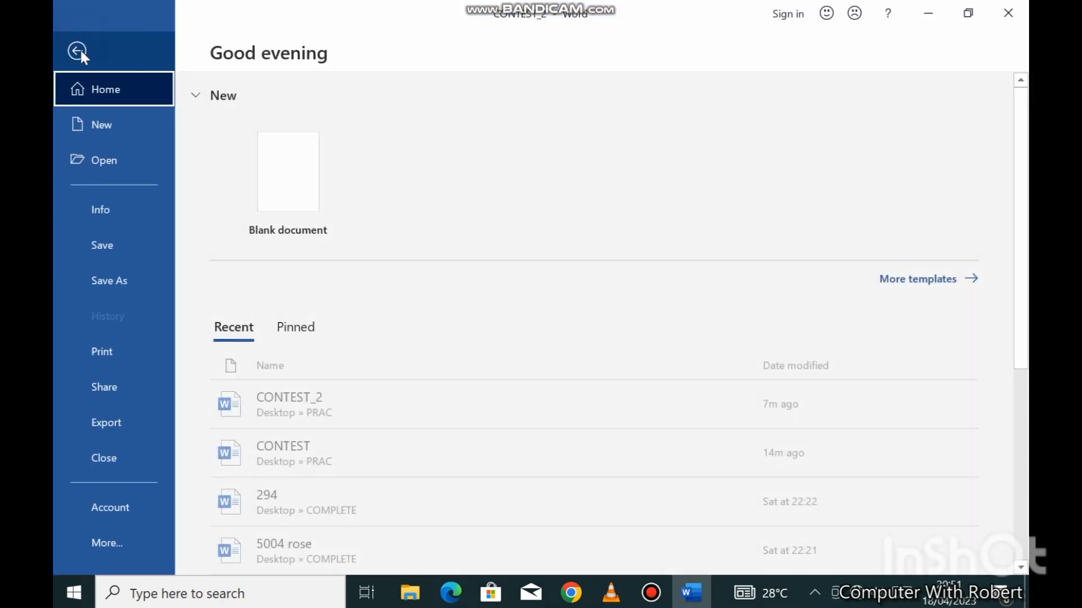
left_click(107, 345)
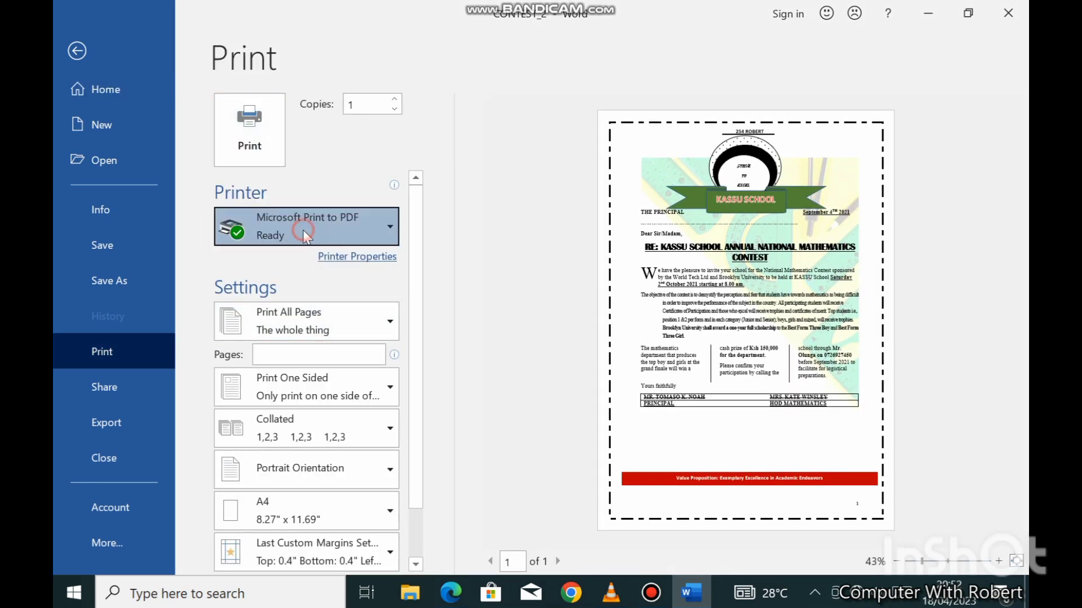
left_click(302, 234)
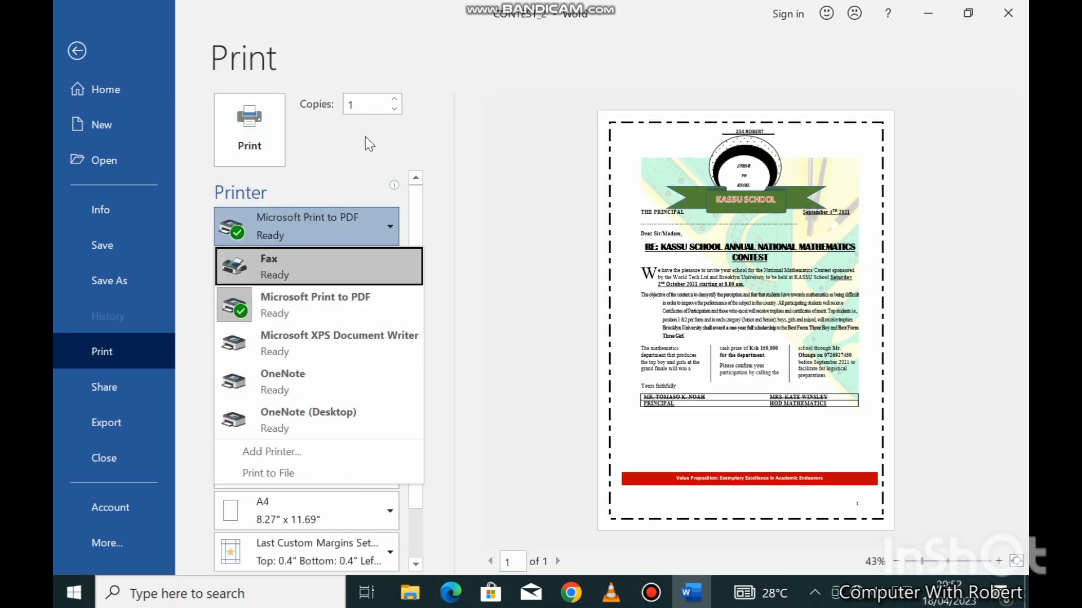
left_click(78, 51)
left_click(78, 51)
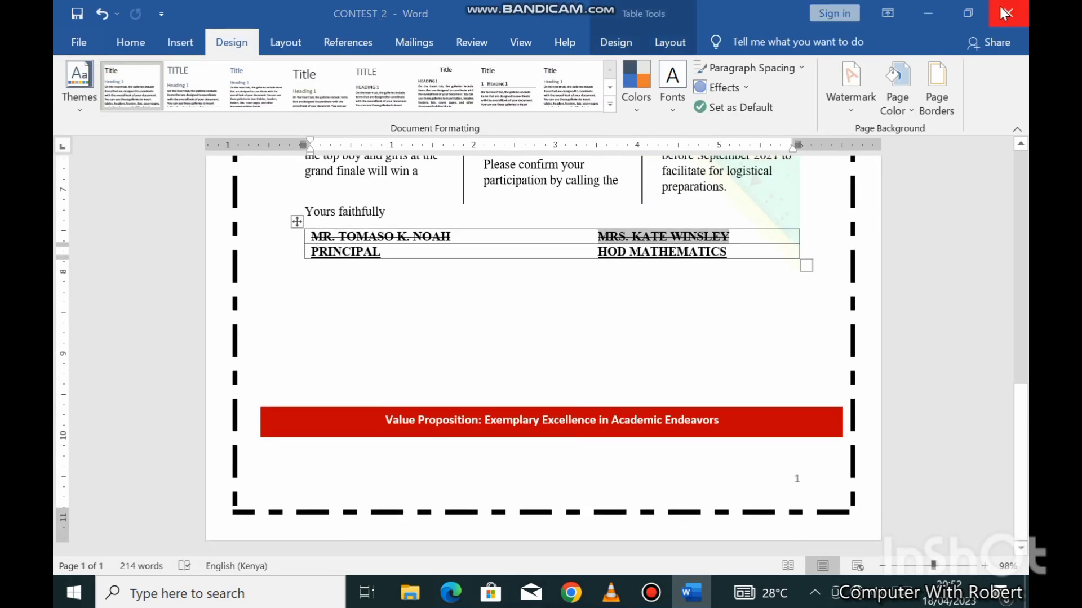
Save and quit Word, then close the exam PDF window in Edge, answering the Leave site? prompt
left_click(1005, 12)
left_click(442, 336)
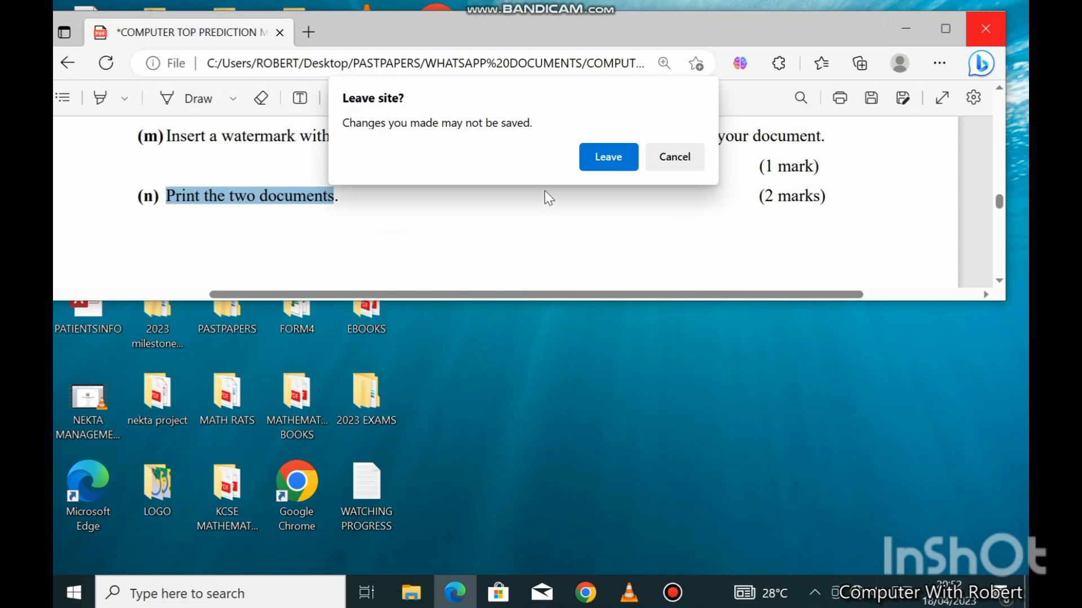
left_click(675, 158)
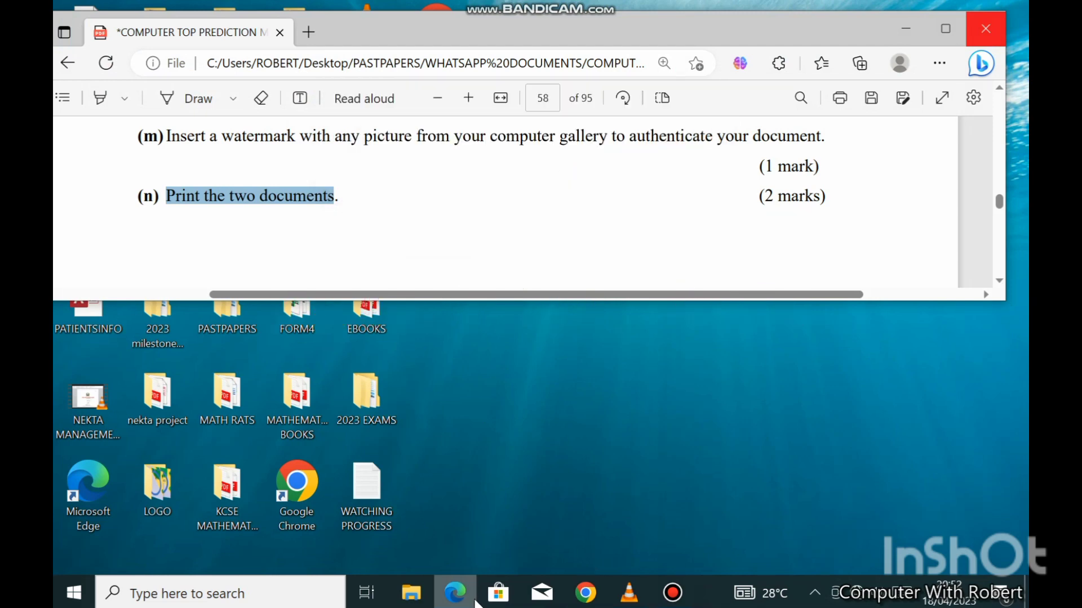
left_click(970, 30)
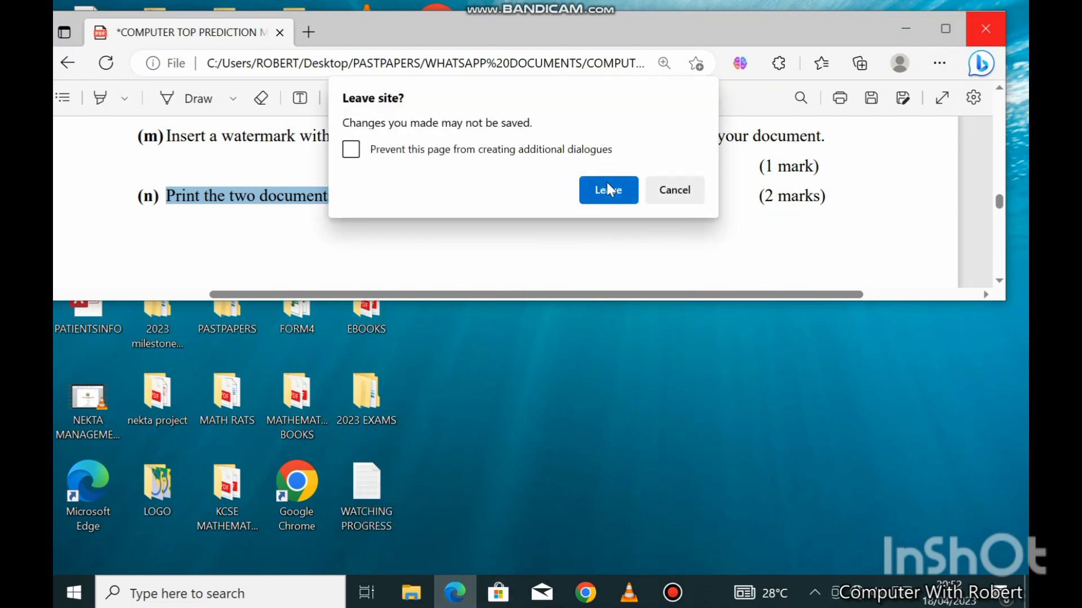